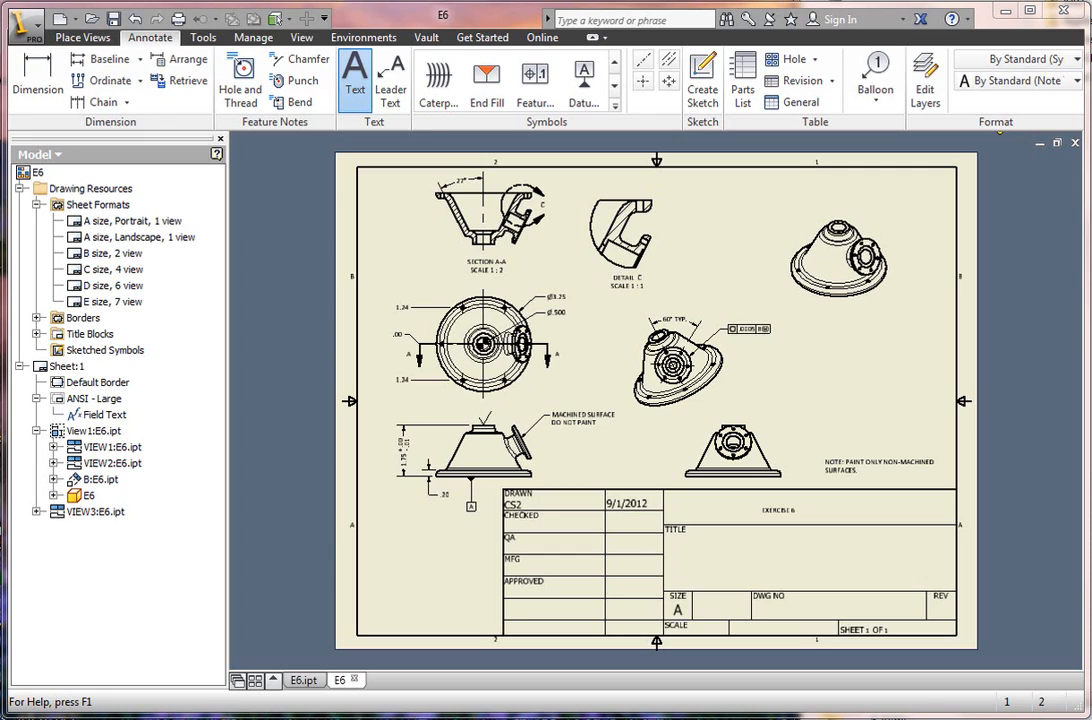
Close the E6 drawing without saving its changes, and close the remaining open E6 part.
{"action": "left_click", "coordinate": [355, 80]}
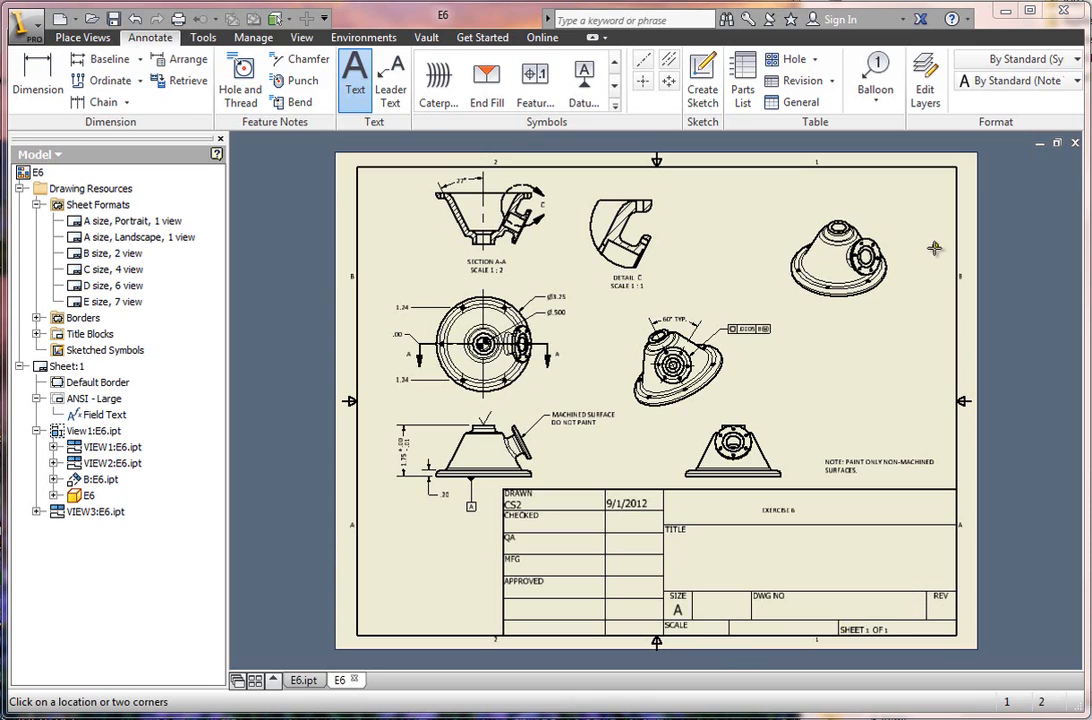
{"action": "left_click", "coordinate": [1076, 145]}
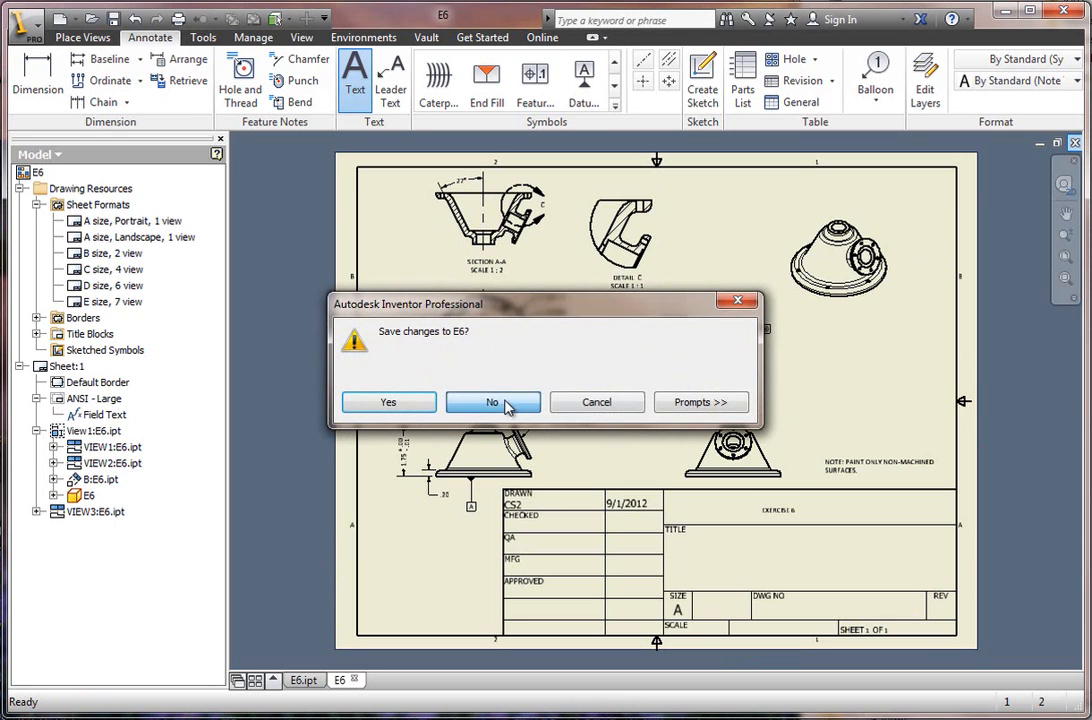
{"action": "left_click", "coordinate": [495, 401]}
{"action": "left_click", "coordinate": [1075, 143]}
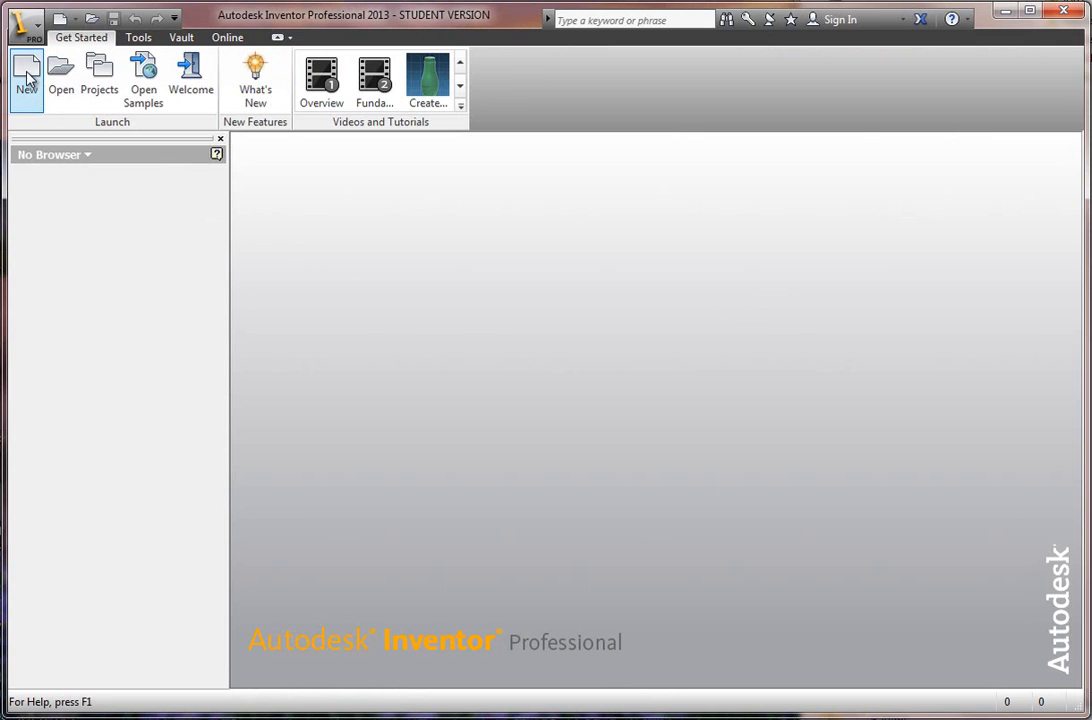
Open the E6 part from Sample Files, converting its color styles to Appearances and accepting the educational-version warning.
{"action": "left_click", "coordinate": [58, 86]}
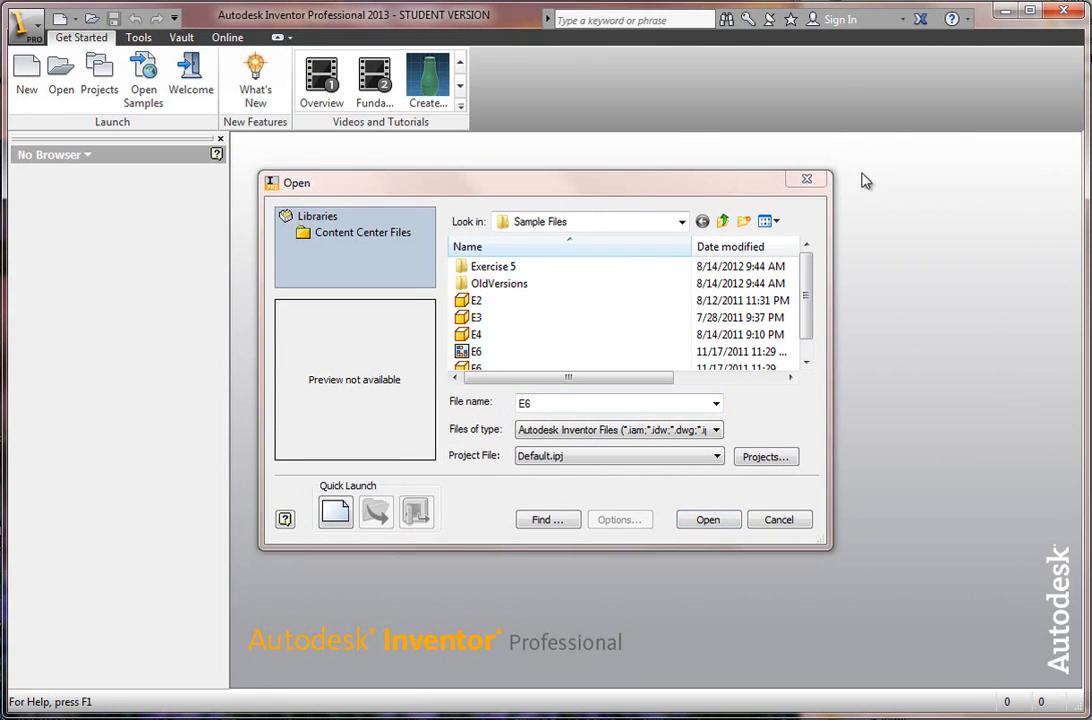
{"action": "left_click_drag", "start_coordinate": [807, 275], "coordinate": [805, 296]}
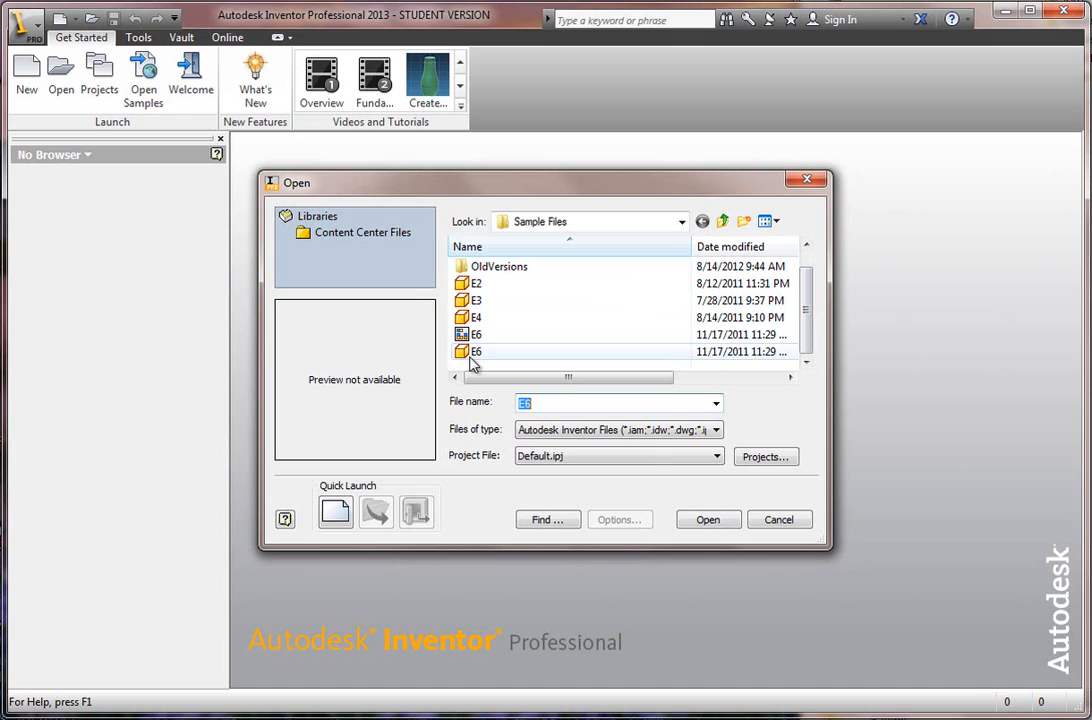
{"action": "mouse_move", "coordinate": [473, 362]}
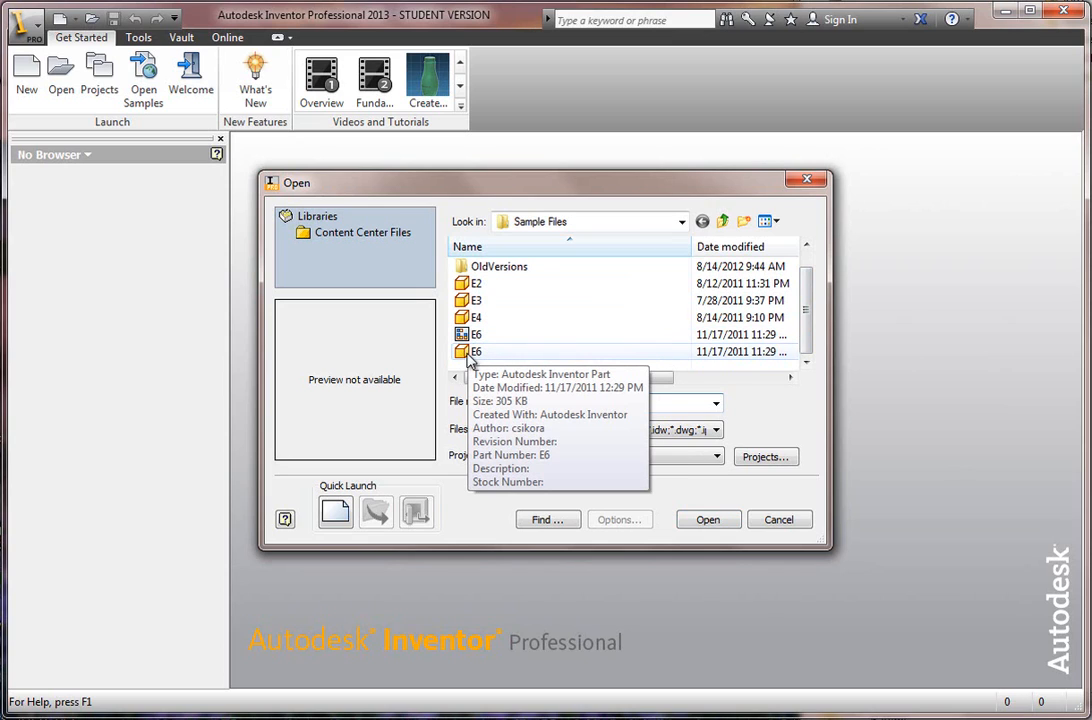
{"action": "left_click", "coordinate": [472, 355]}
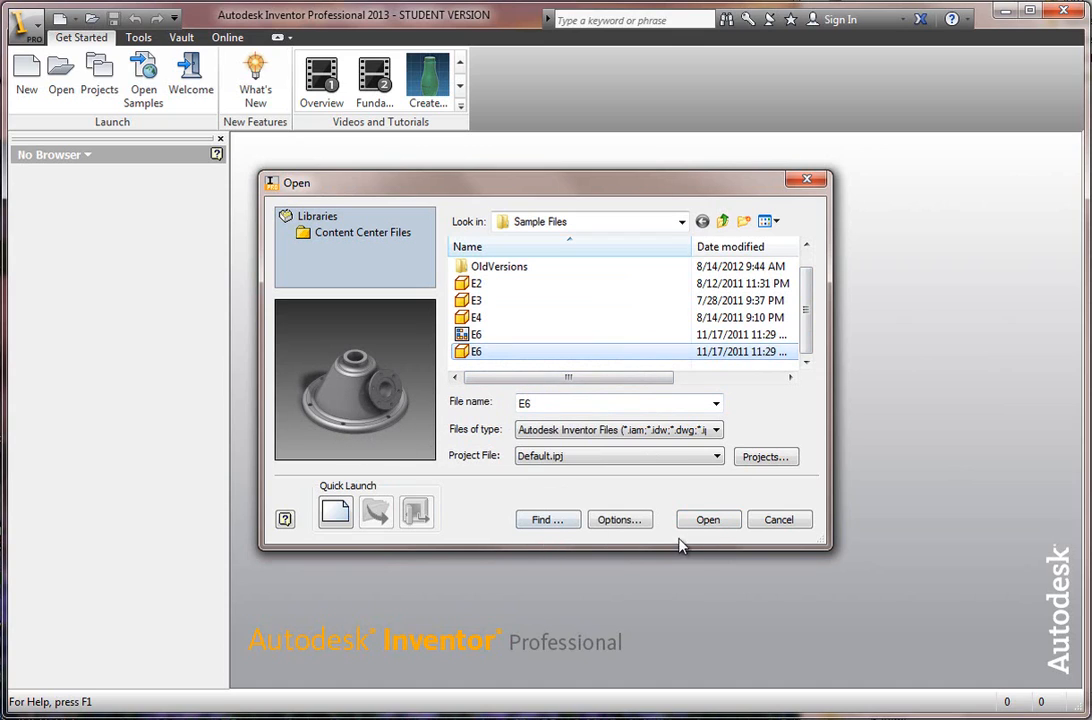
{"action": "left_click", "coordinate": [708, 521]}
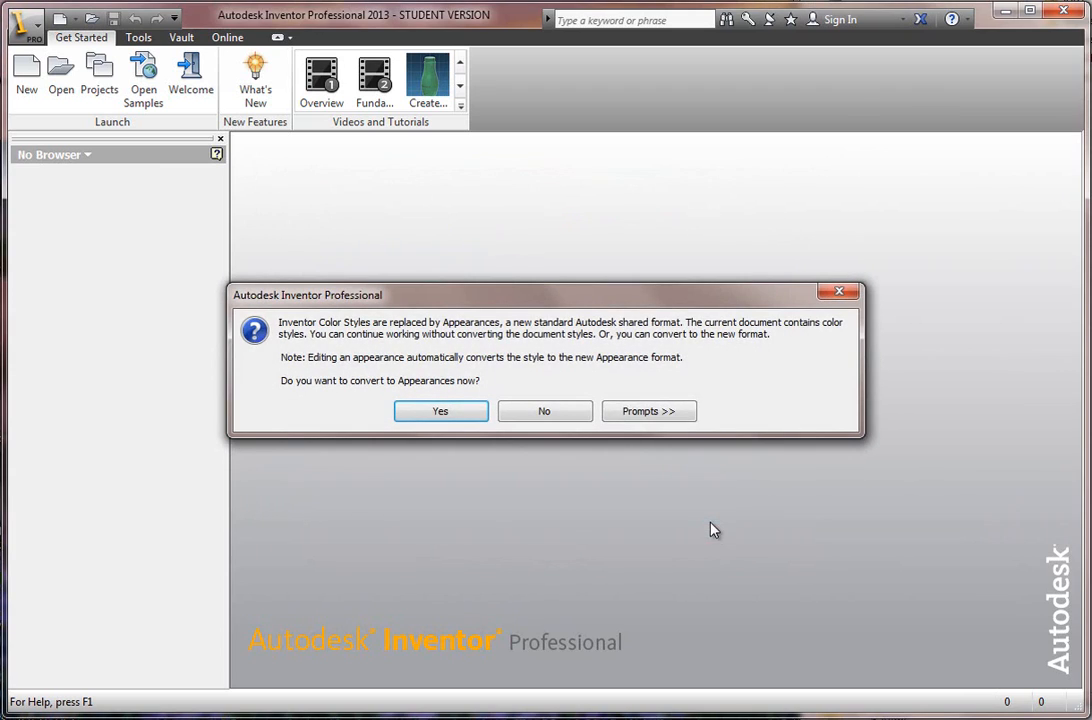
{"action": "left_click", "coordinate": [449, 418]}
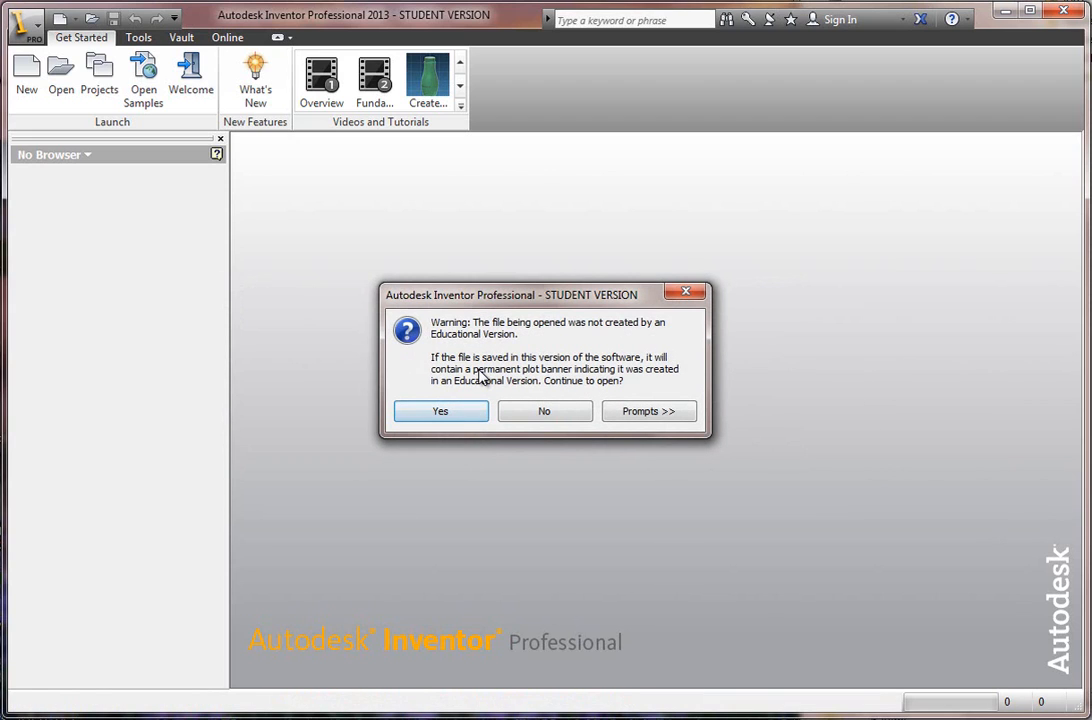
{"action": "left_click", "coordinate": [448, 418]}
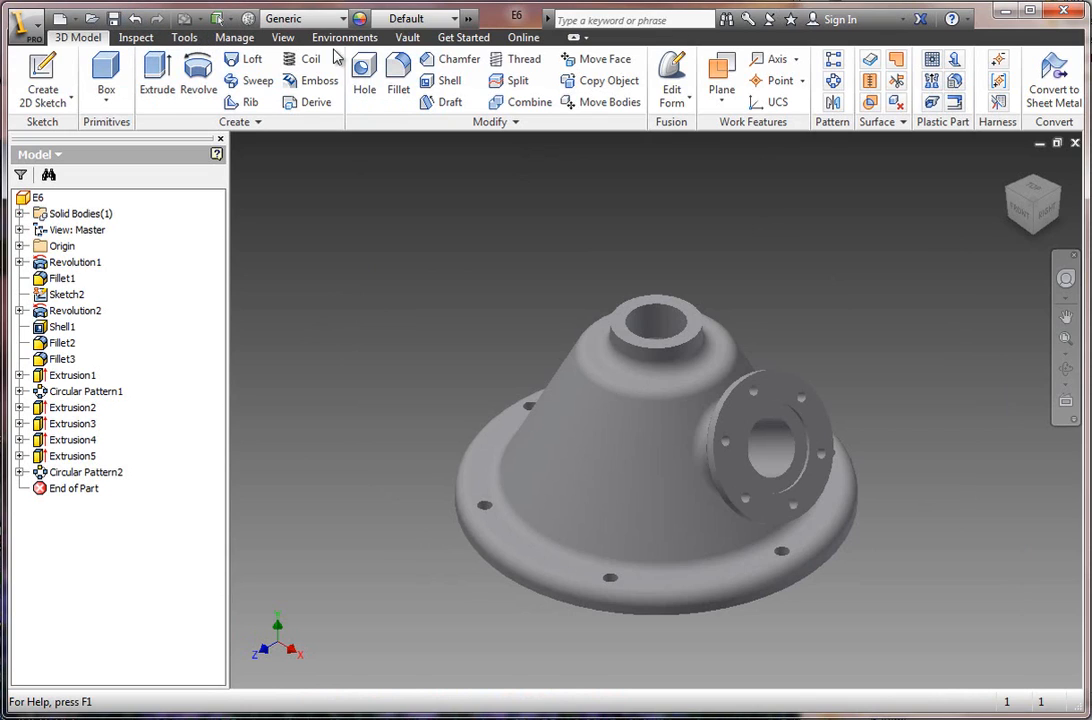
Set the E6 part's visual style to Shaded with Edges.
{"action": "left_click", "coordinate": [283, 37]}
{"action": "left_click", "coordinate": [211, 86]}
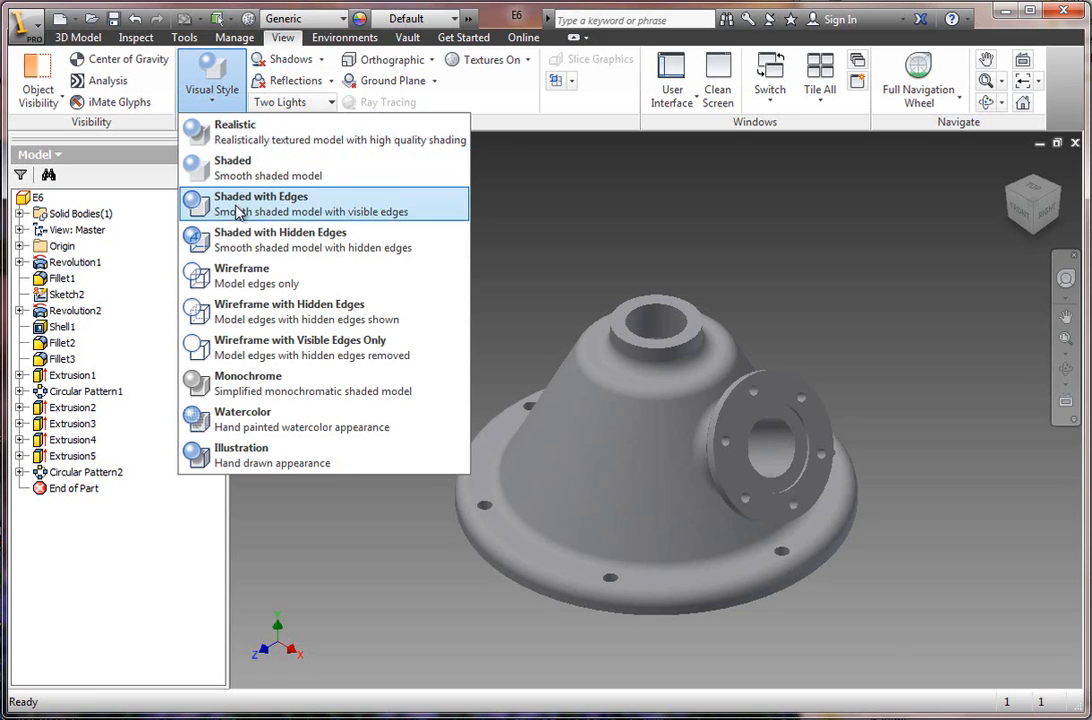
{"action": "left_click", "coordinate": [230, 205]}
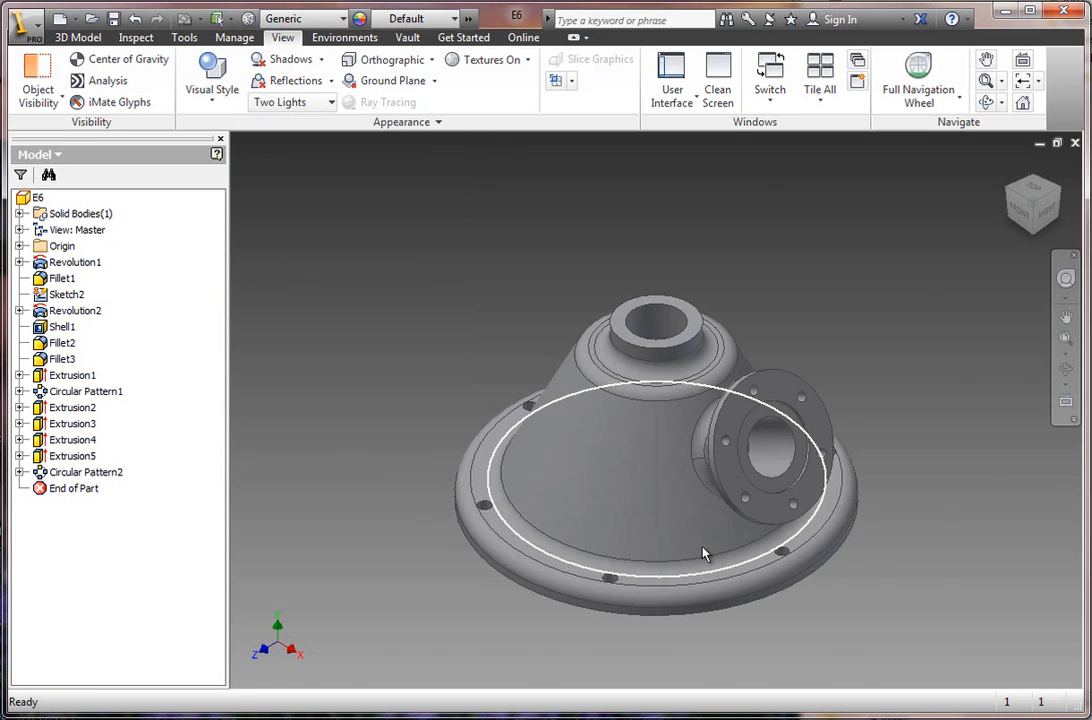
{"action": "scroll", "coordinate": [704, 551], "scroll_direction": "up", "scroll_amount": 5}
{"action": "scroll", "coordinate": [938, 370], "scroll_direction": "down", "scroll_amount": 3}
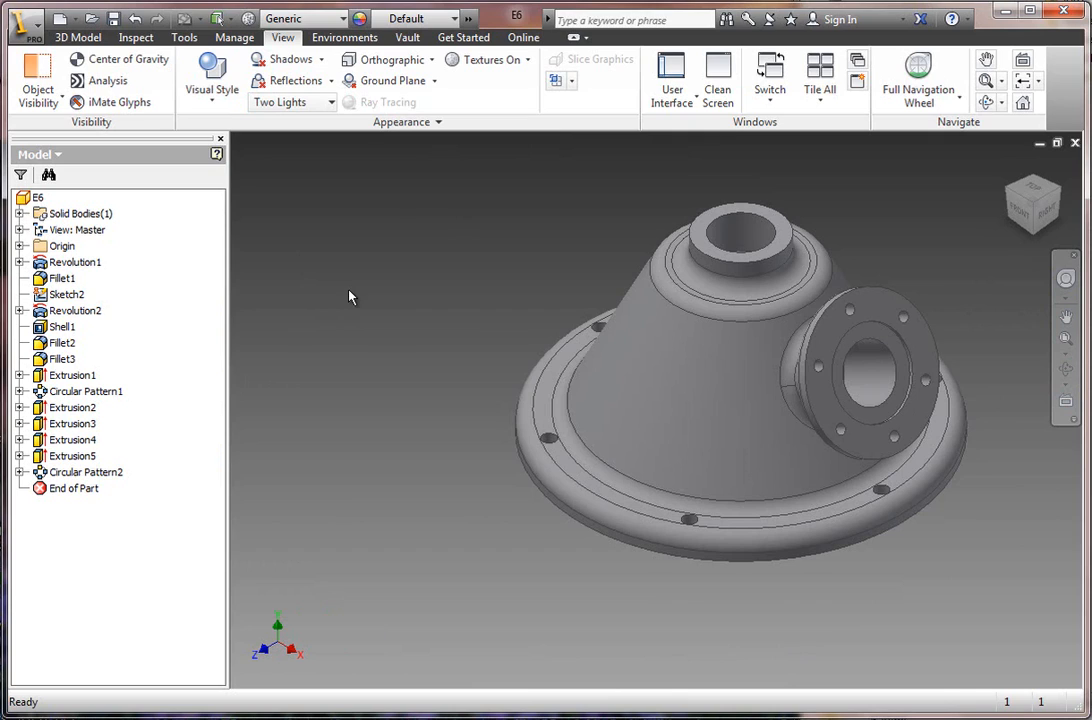
Create a new drawing from the default drawing template.
{"action": "left_click", "coordinate": [38, 30]}
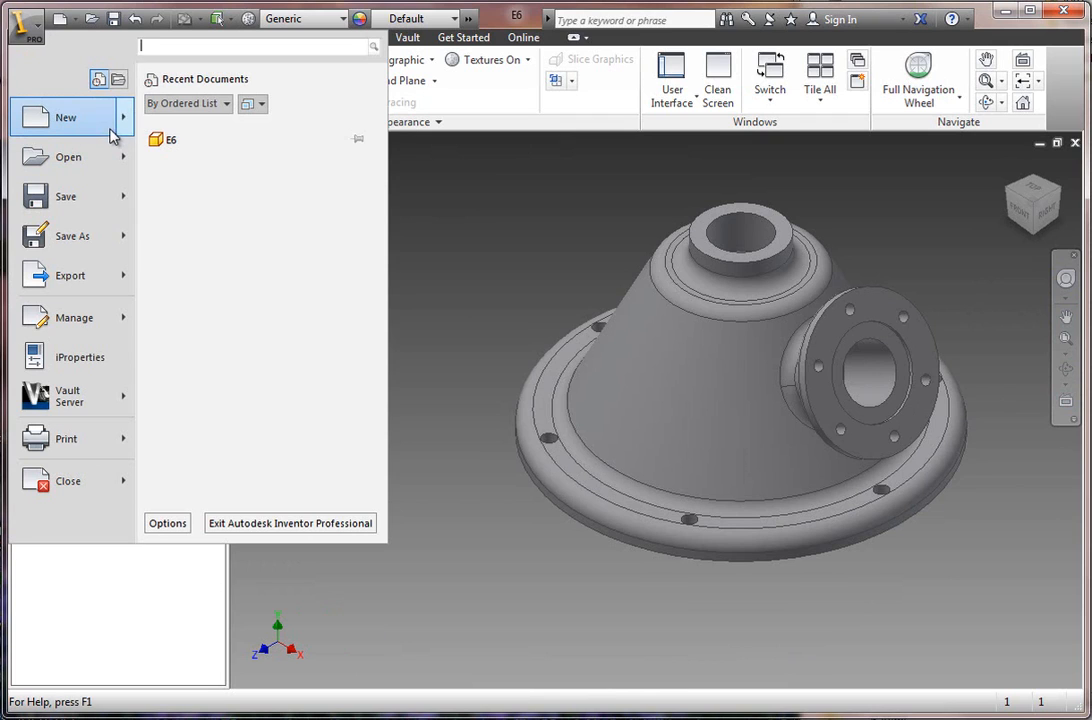
{"action": "mouse_move", "coordinate": [127, 126]}
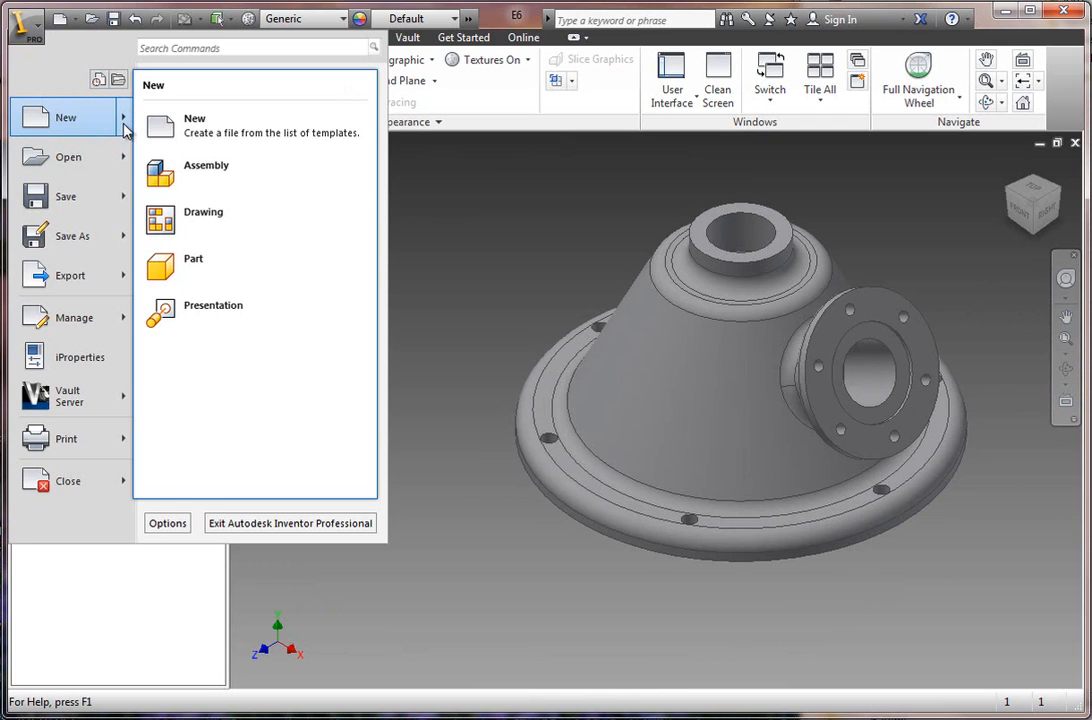
{"action": "left_click", "coordinate": [190, 229]}
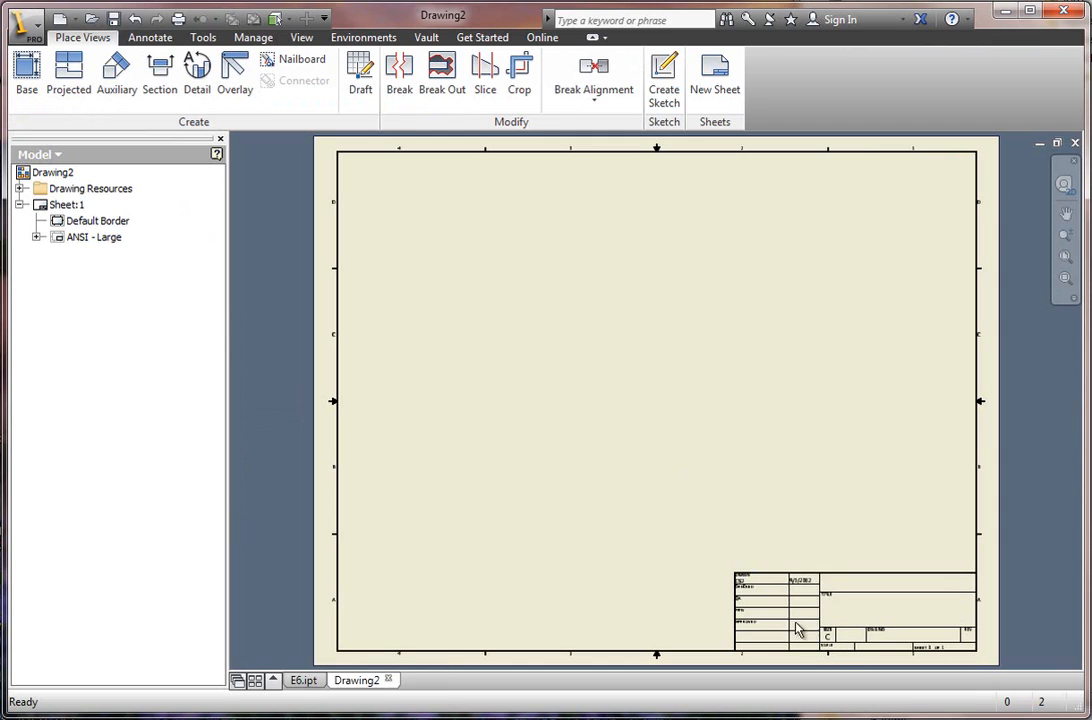
{"action": "left_click", "coordinate": [37, 237]}
{"action": "left_click", "coordinate": [37, 237]}
{"action": "right_click", "coordinate": [45, 210]}
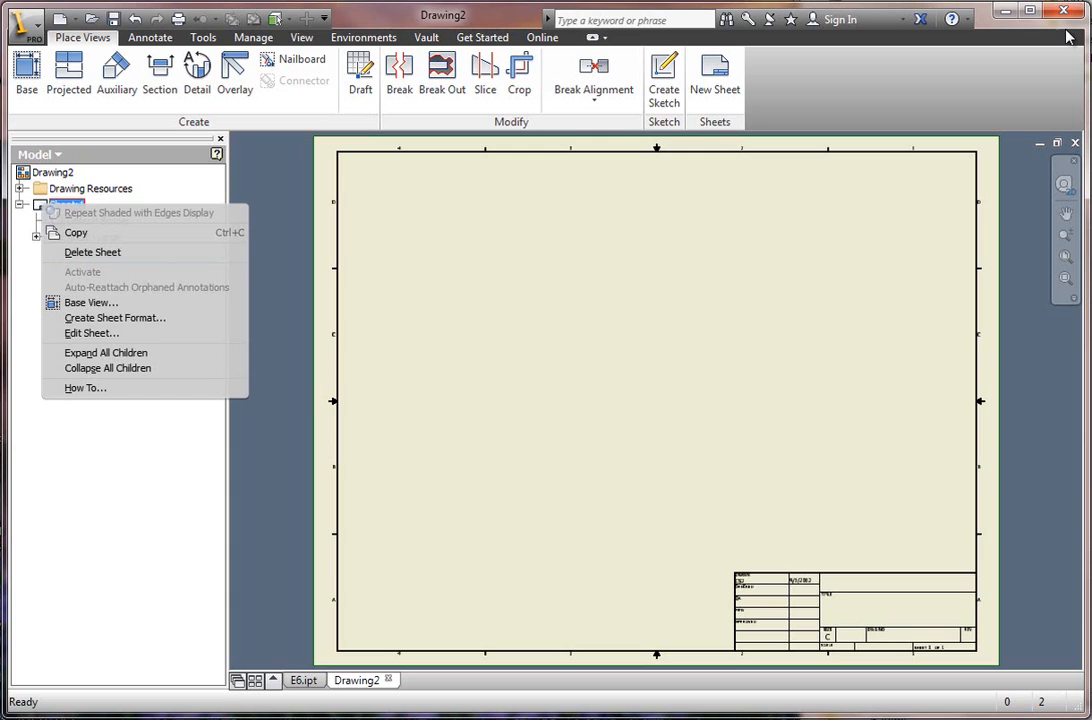
{"action": "left_click", "coordinate": [997, 2]}
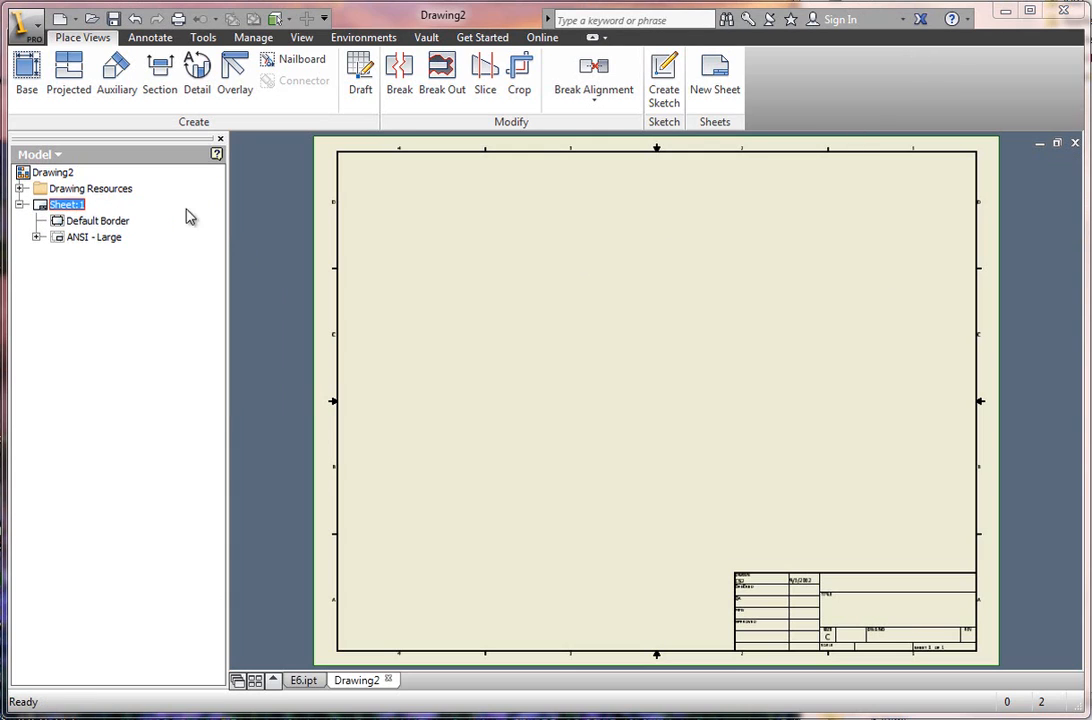
Add a sheet of the E6 part using the "A size, Landscape, 1 view" sheet format.
{"action": "left_click", "coordinate": [20, 189]}
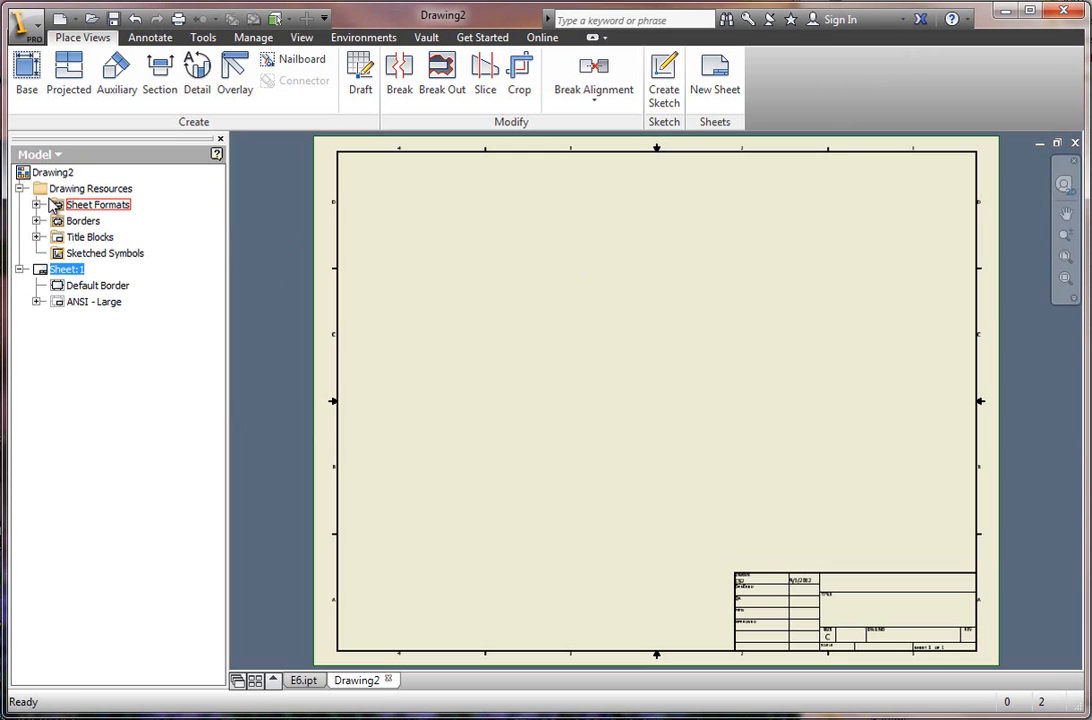
{"action": "left_click", "coordinate": [37, 205]}
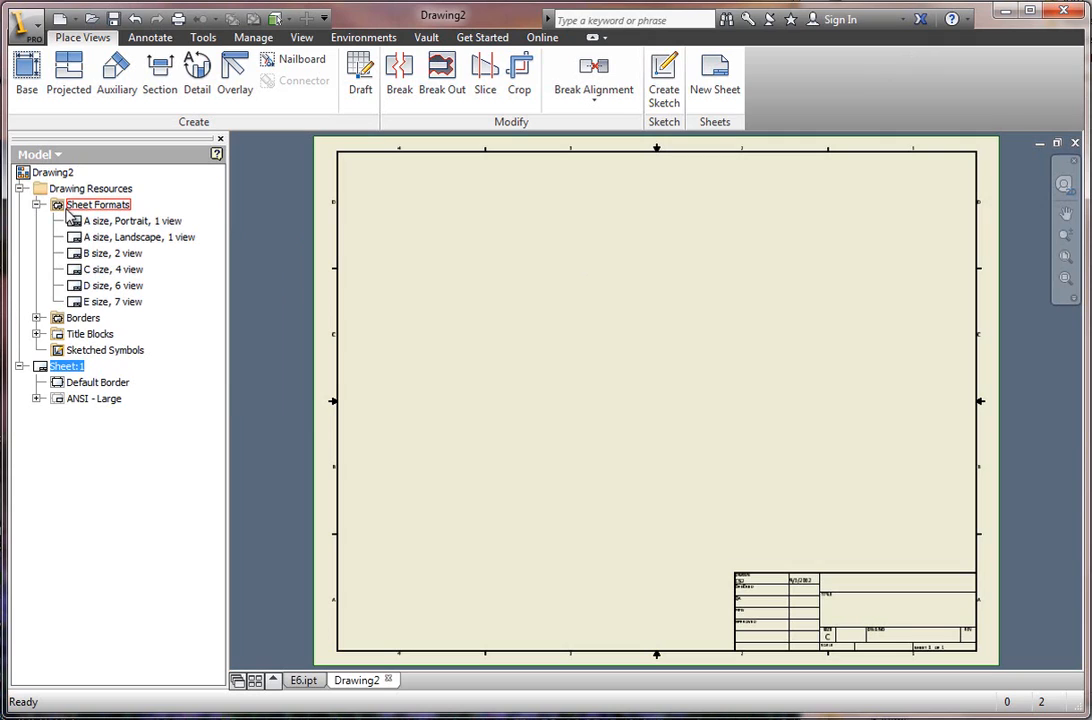
{"action": "left_click", "coordinate": [36, 318]}
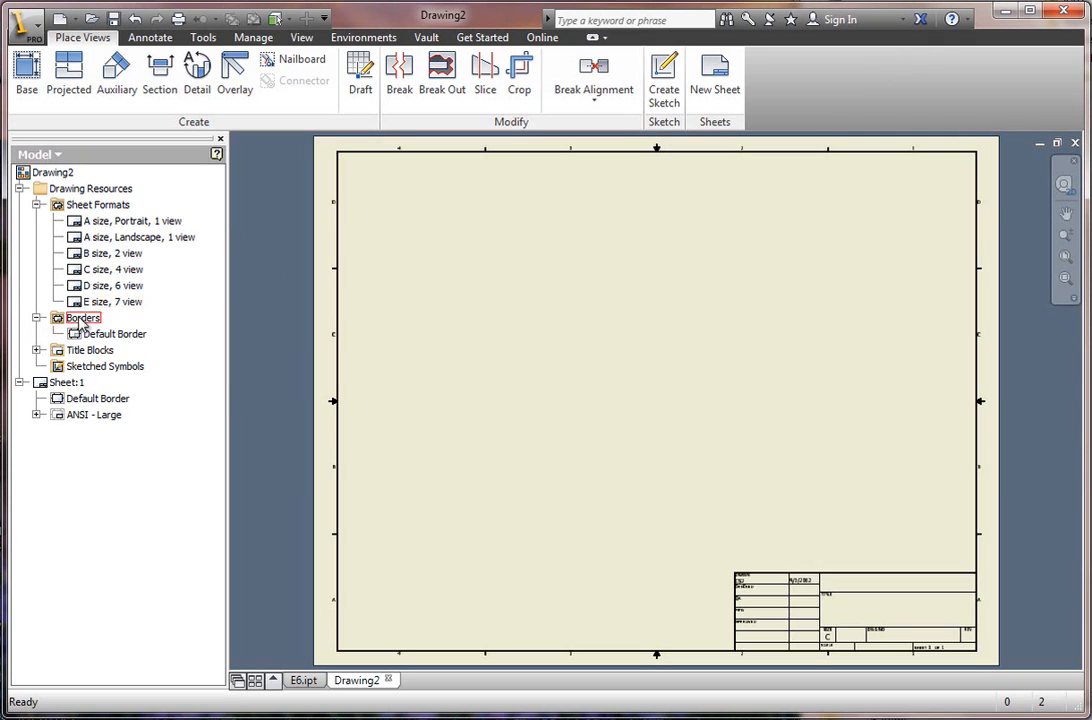
{"action": "double_click", "coordinate": [93, 241]}
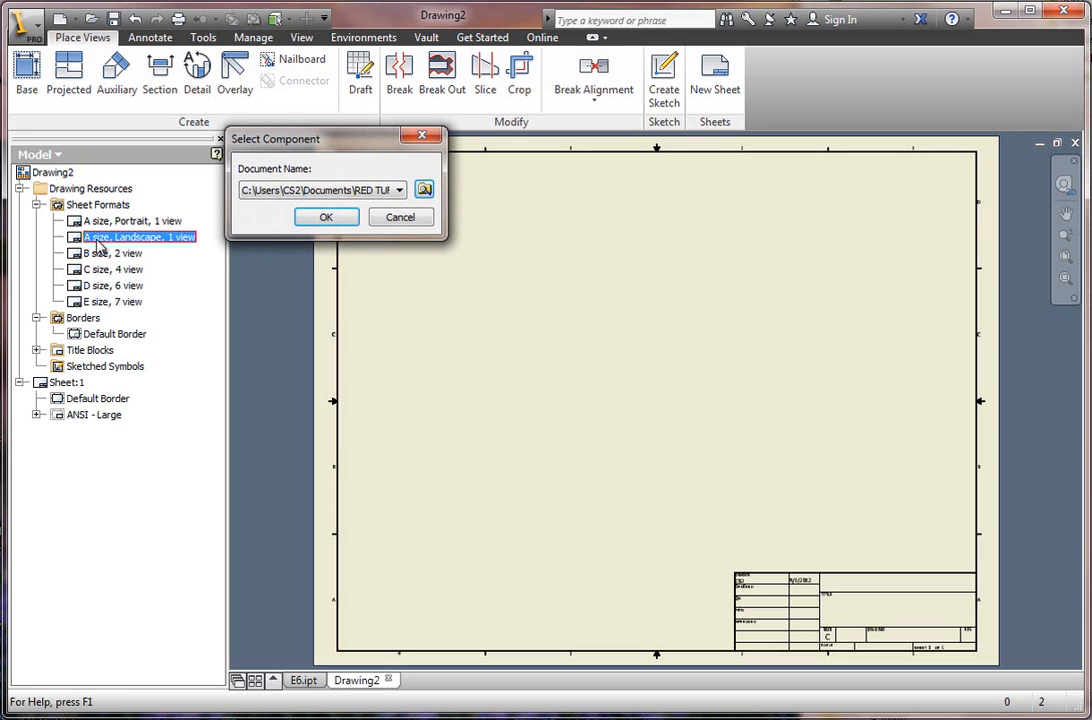
{"action": "left_click", "coordinate": [335, 219]}
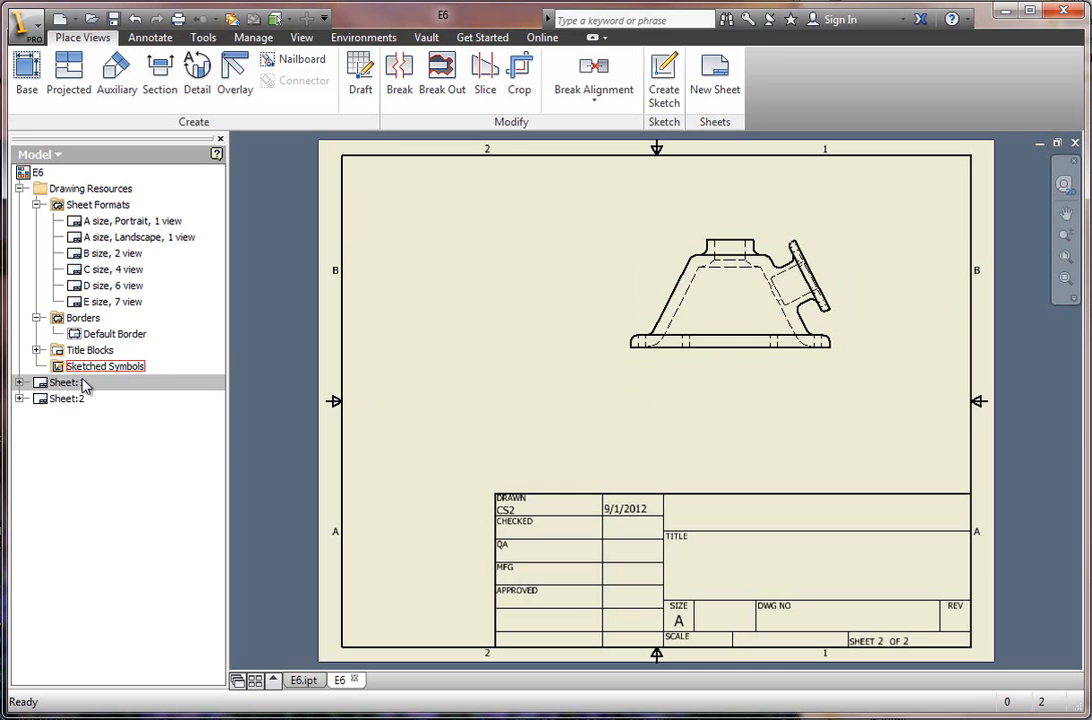
Delete the original empty Sheet:1, keeping the A-size landscape sheet.
{"action": "left_click", "coordinate": [44, 402]}
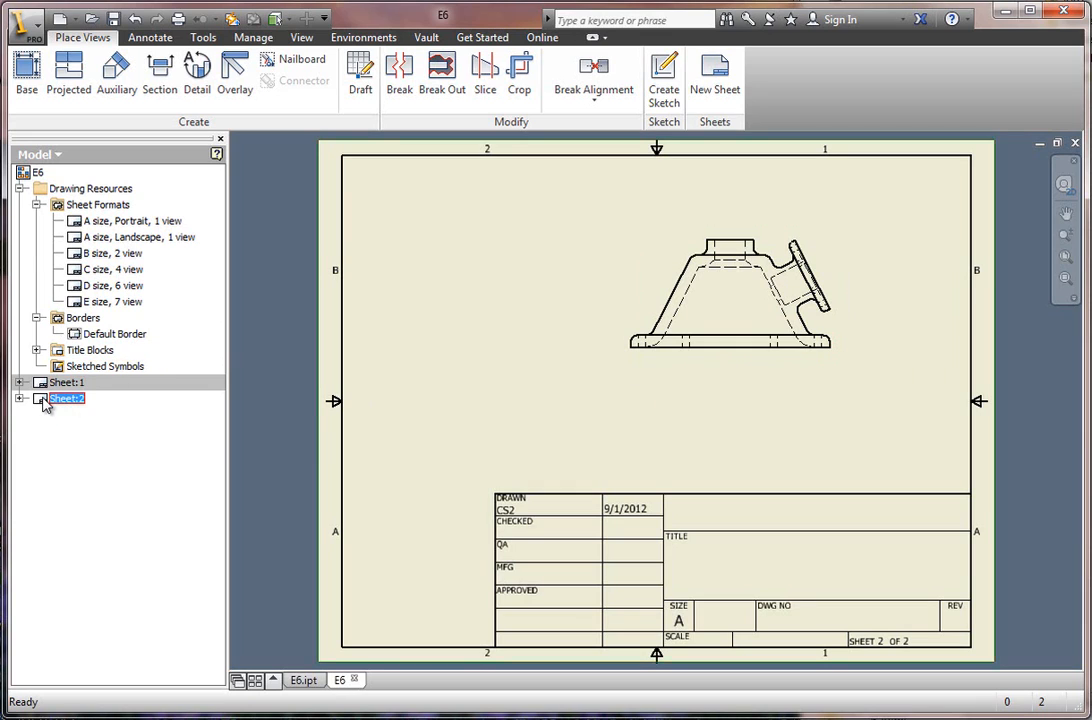
{"action": "right_click", "coordinate": [44, 383]}
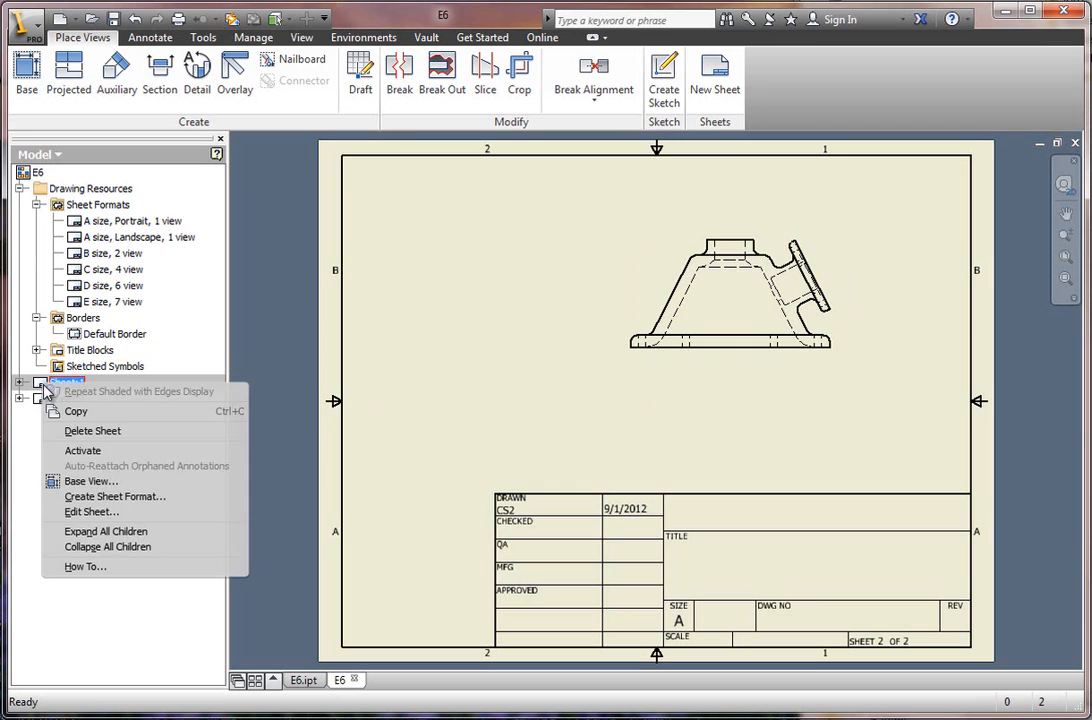
{"action": "left_click", "coordinate": [92, 431]}
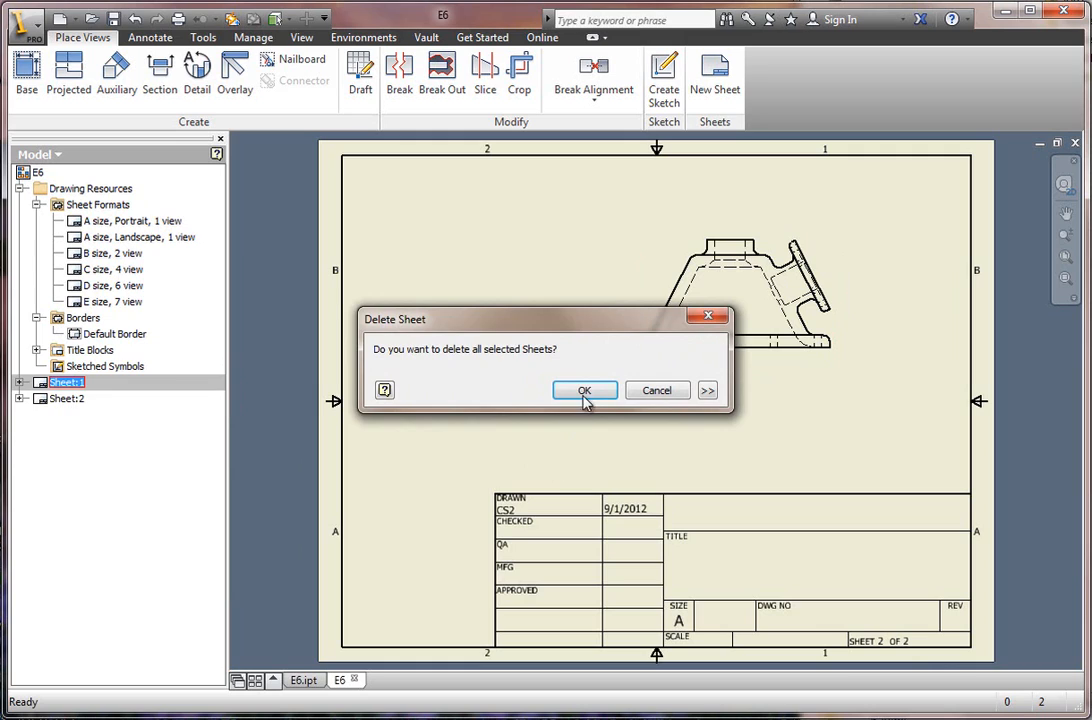
{"action": "left_click", "coordinate": [585, 394]}
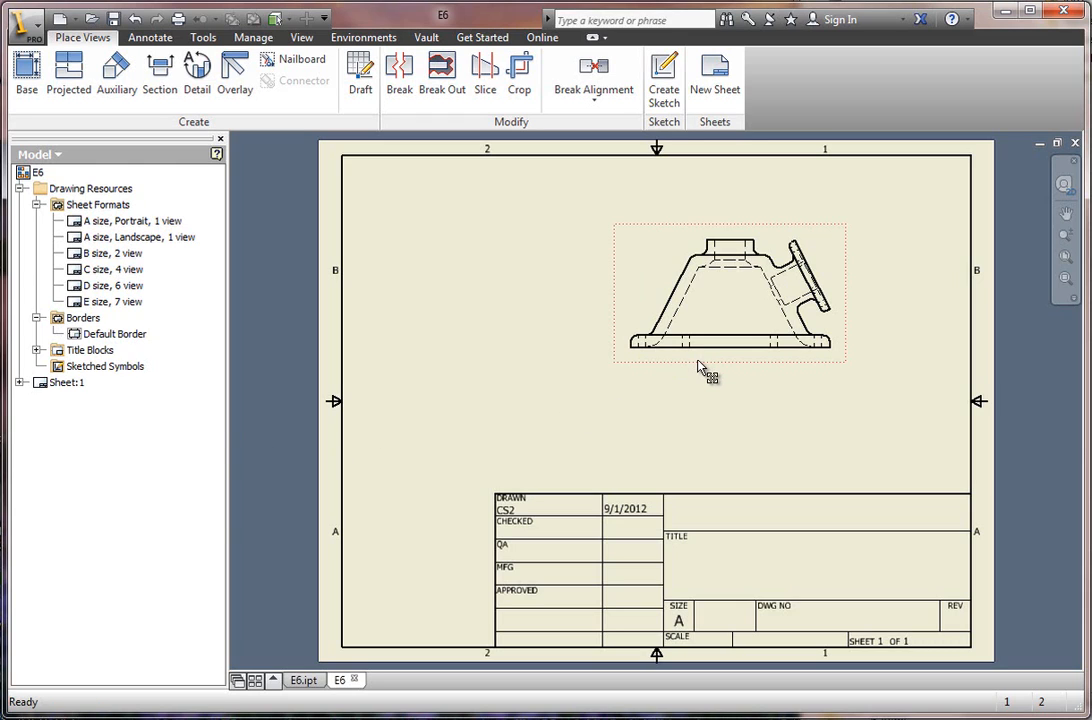
Move the front view to the lower-left area of the sheet, just above the title block's height.
{"action": "left_click_drag", "start_coordinate": [700, 366], "coordinate": [664, 380]}
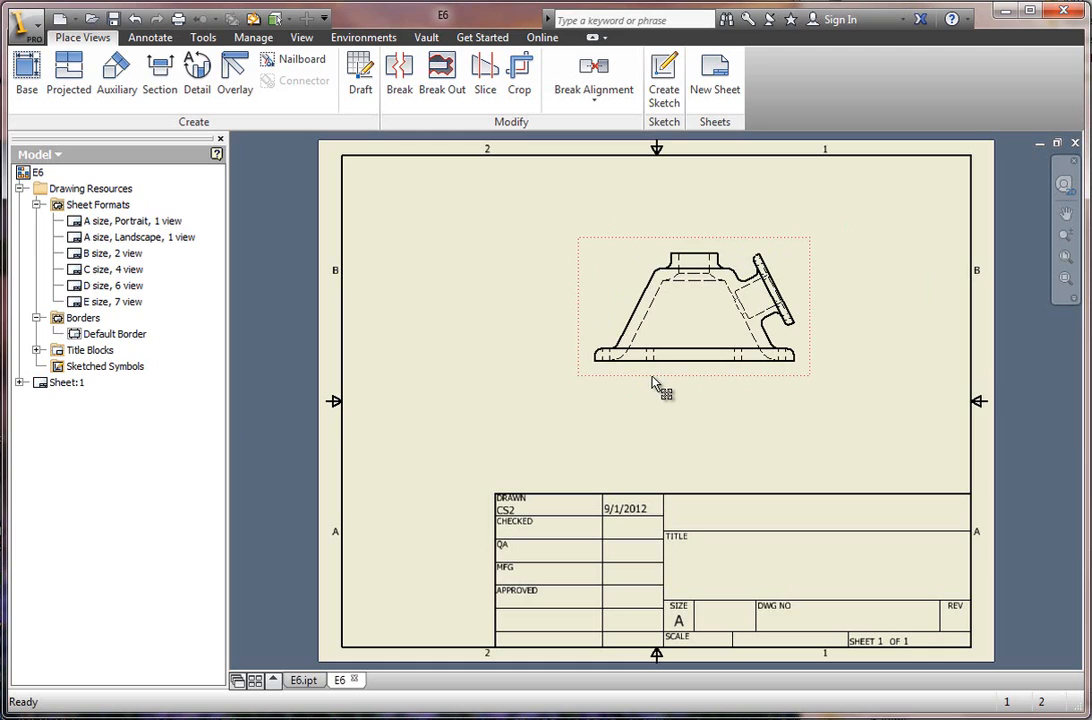
{"action": "mouse_move", "coordinate": [647, 381]}
{"action": "left_mouse_down"}
{"action": "mouse_move", "coordinate": [490, 445]}
{"action": "mouse_move", "coordinate": [452, 480]}
{"action": "left_mouse_up"}
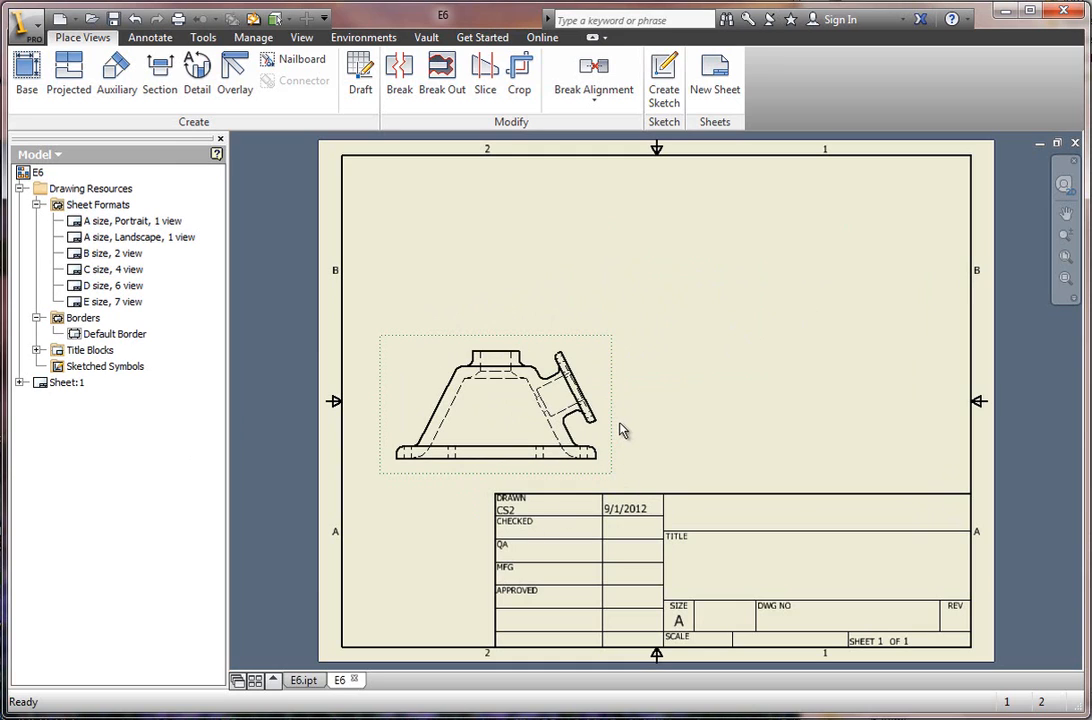
Set the front view's scale to 1:2 and its display style to Hidden Line Removed.
{"action": "double_click", "coordinate": [499, 409]}
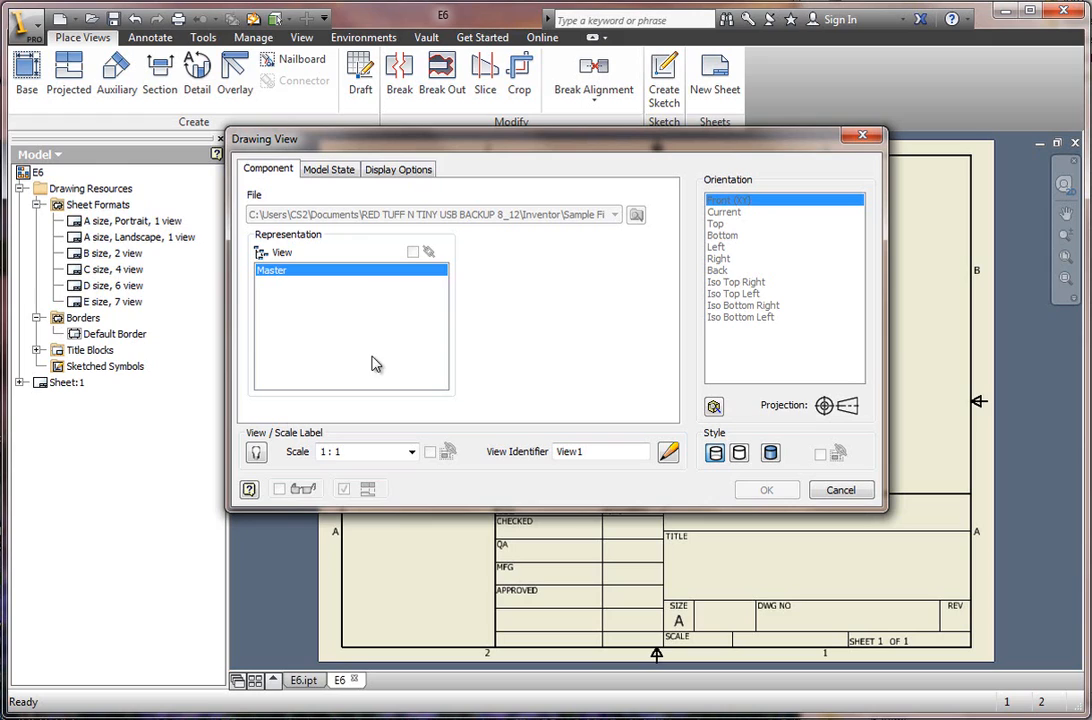
{"action": "triple_click", "coordinate": [341, 451]}
{"action": "left_click", "coordinate": [336, 451]}
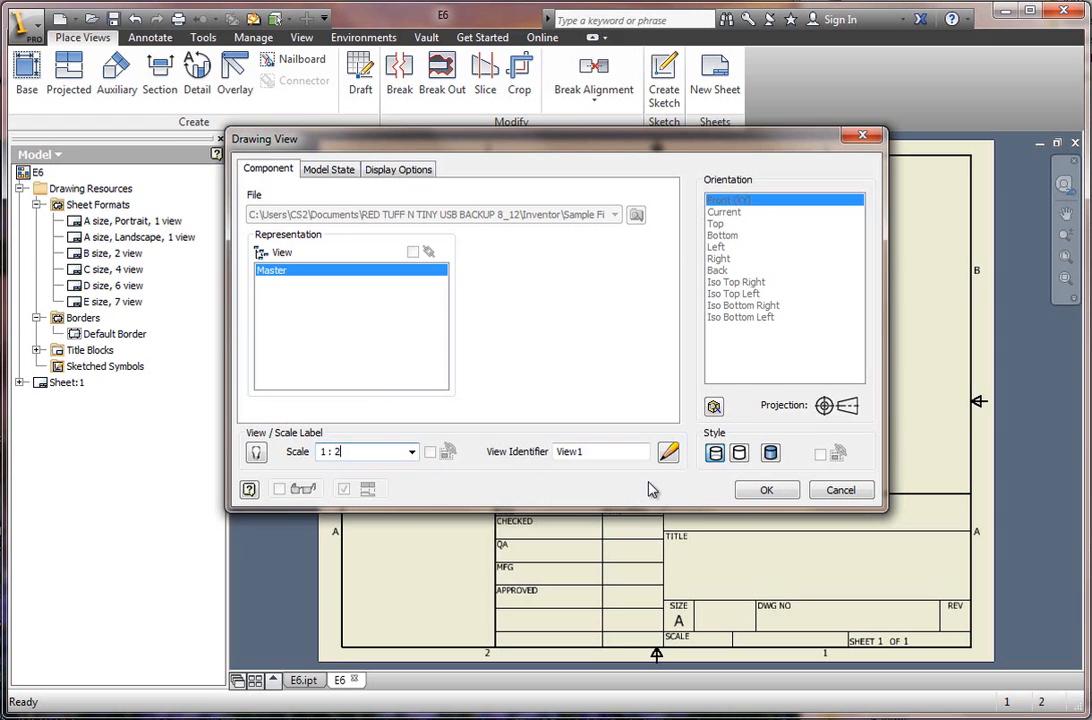
{"action": "left_click", "coordinate": [739, 455]}
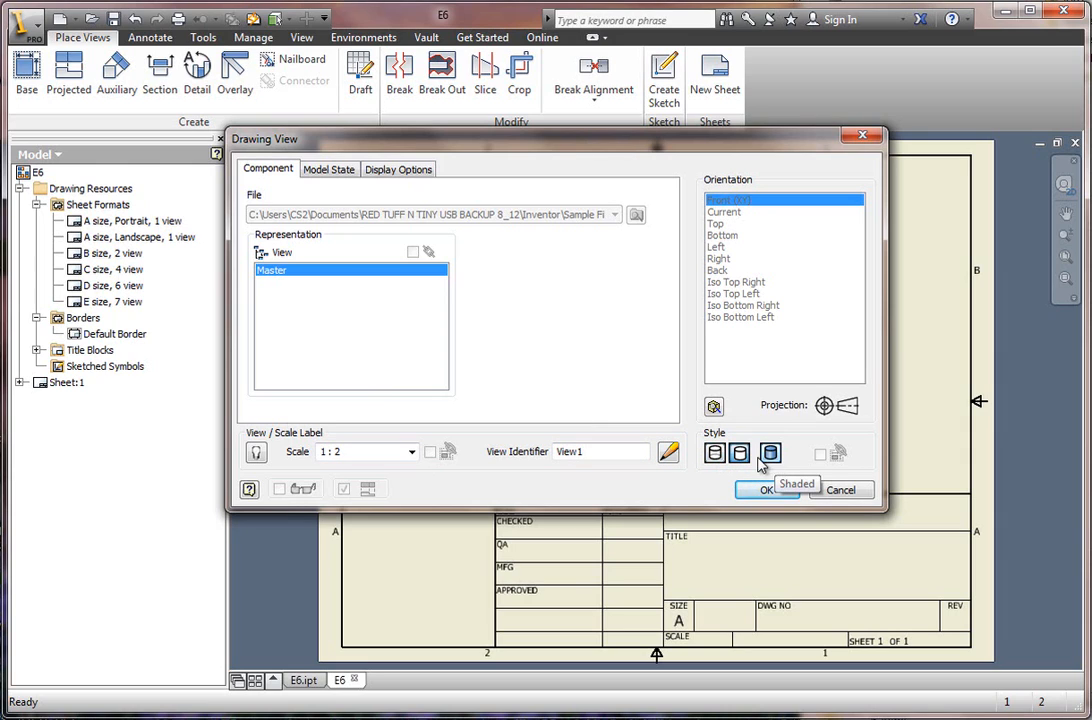
Turn on Tangent Edges for the front view and move the view down and left, just above the title block's height.
{"action": "left_click", "coordinate": [334, 170]}
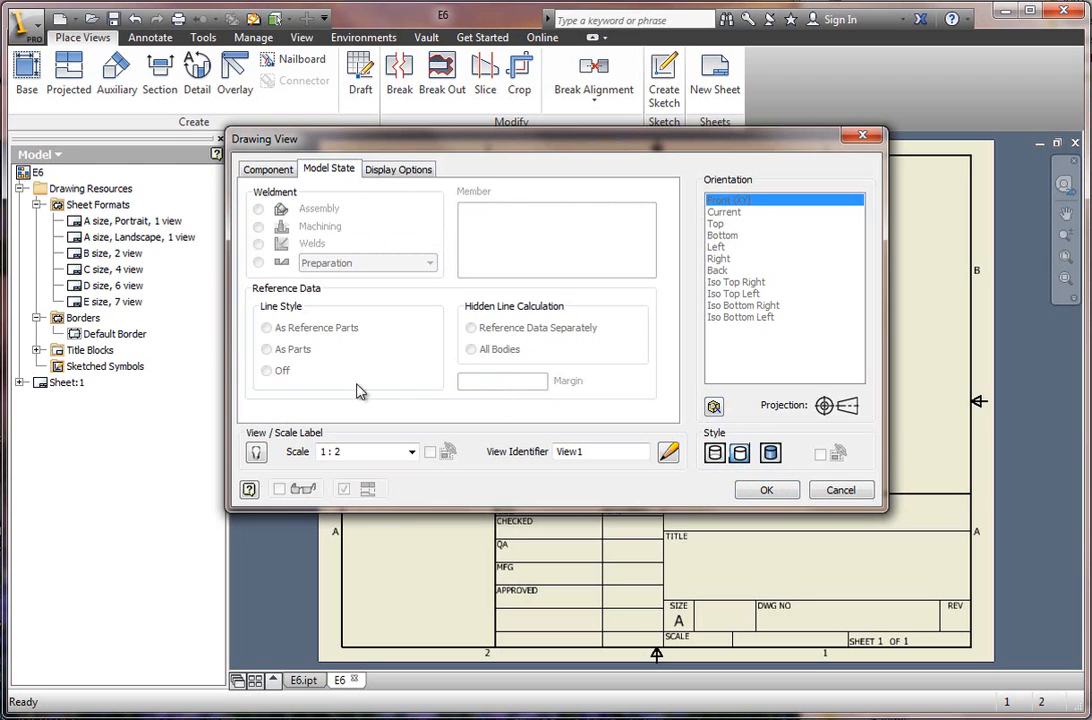
{"action": "left_click", "coordinate": [403, 172]}
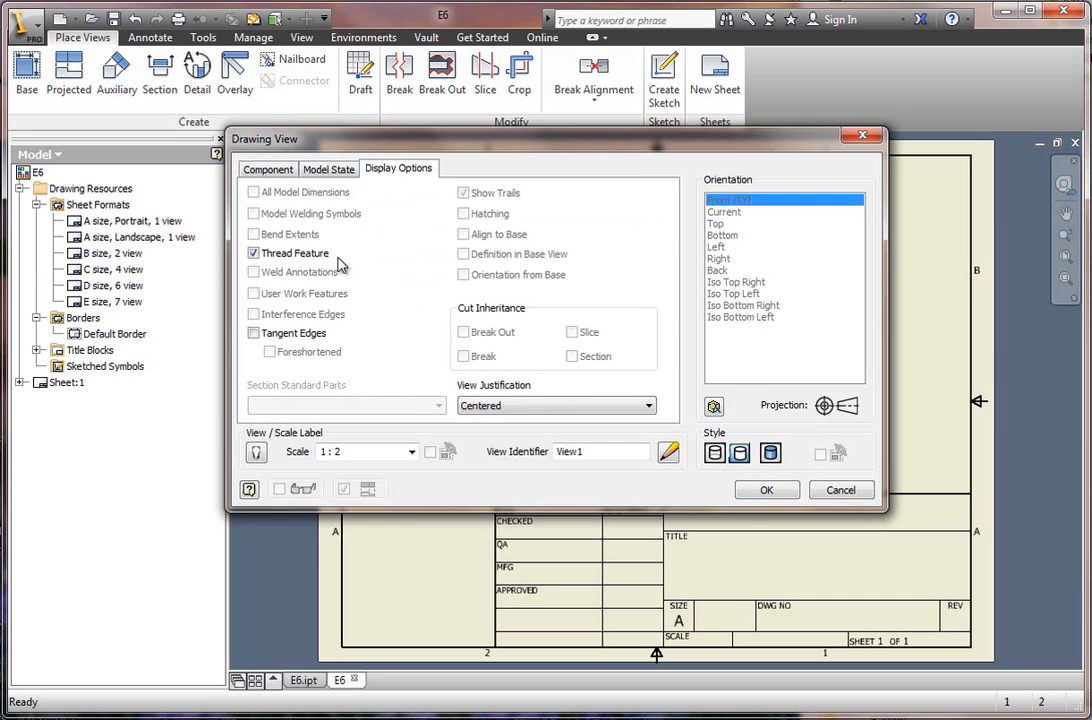
{"action": "left_click", "coordinate": [254, 334]}
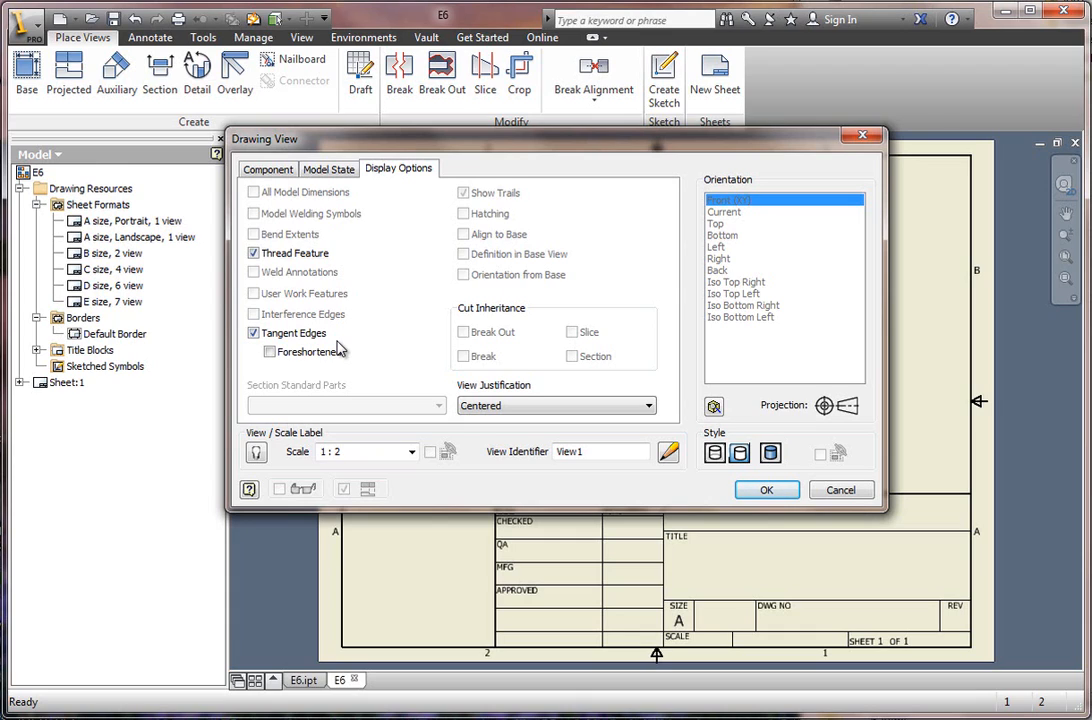
{"action": "left_click", "coordinate": [766, 492]}
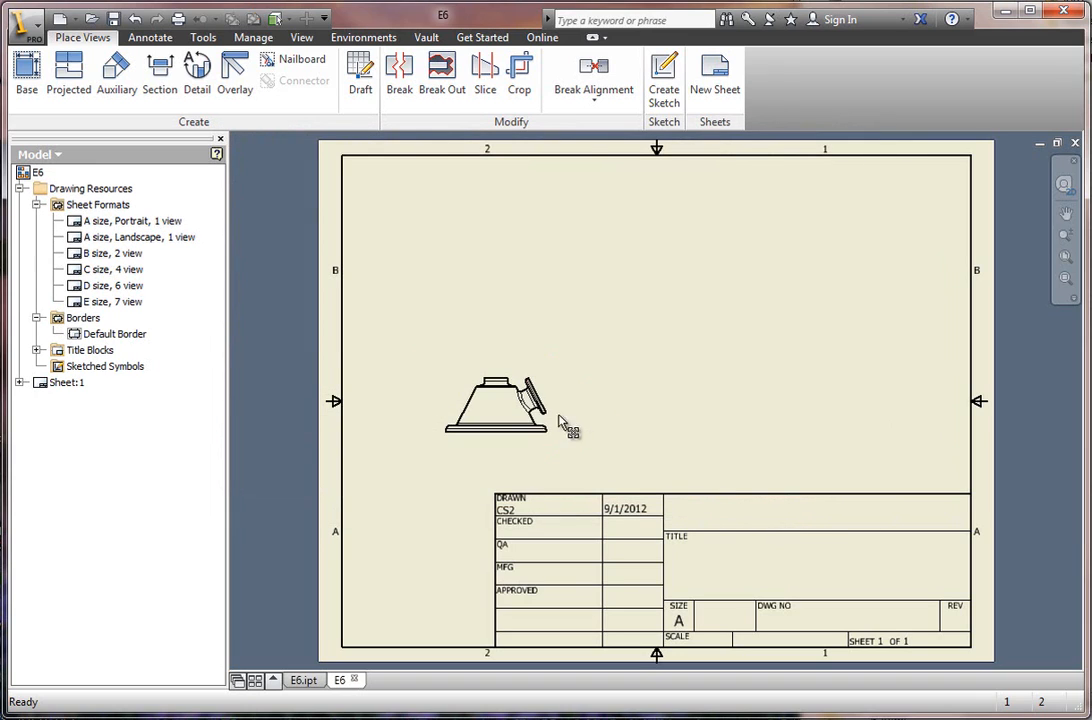
{"action": "left_click_drag", "start_coordinate": [503, 420], "coordinate": [481, 480]}
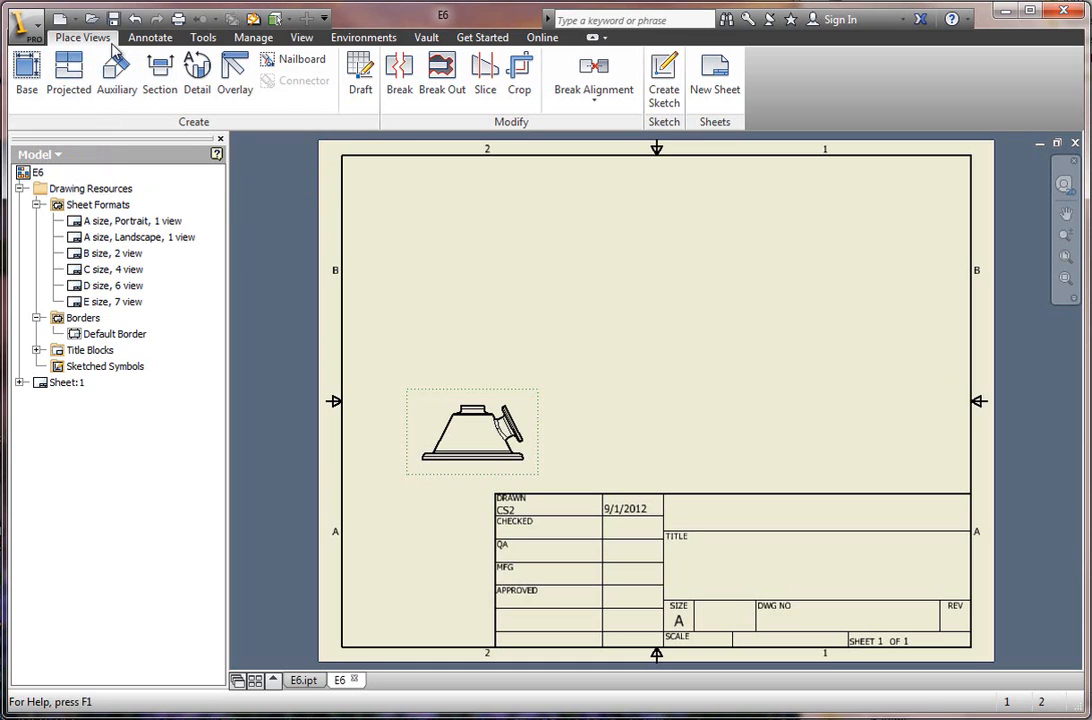
{"action": "left_click", "coordinate": [152, 39]}
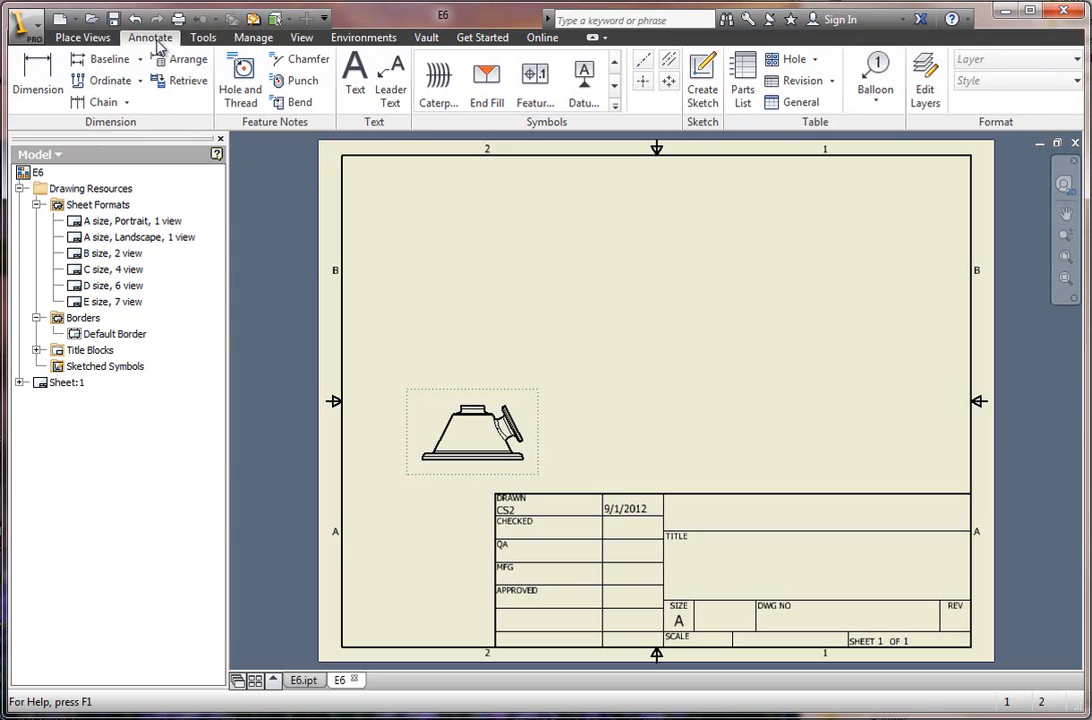
{"action": "left_click", "coordinate": [201, 39]}
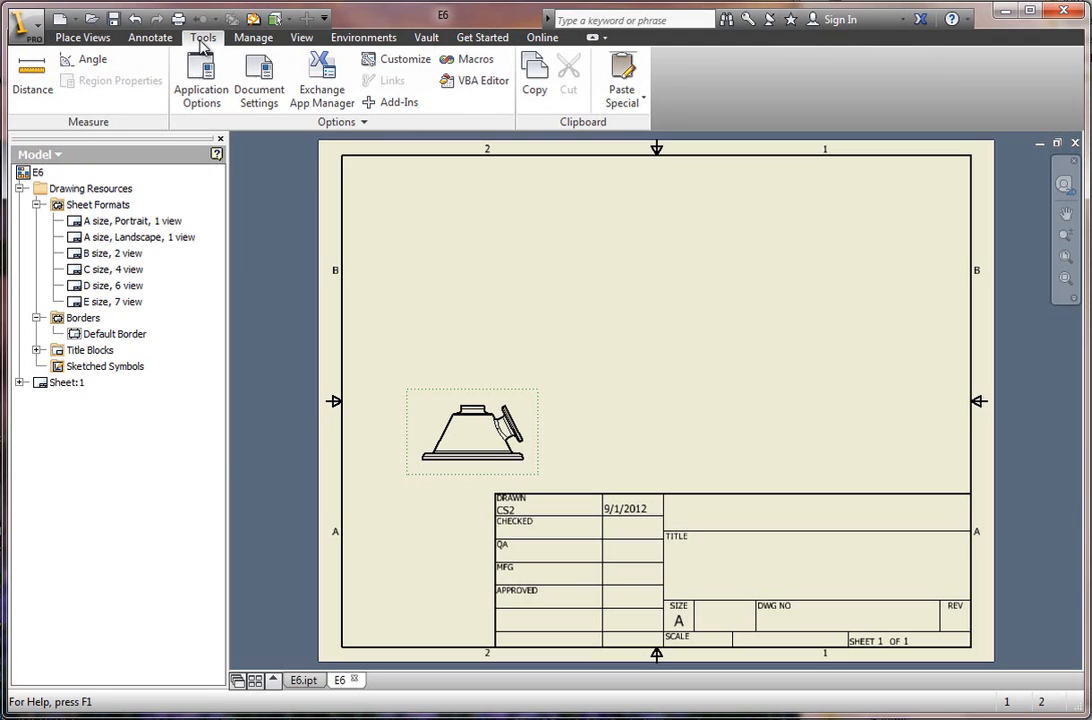
{"action": "left_click", "coordinate": [254, 39]}
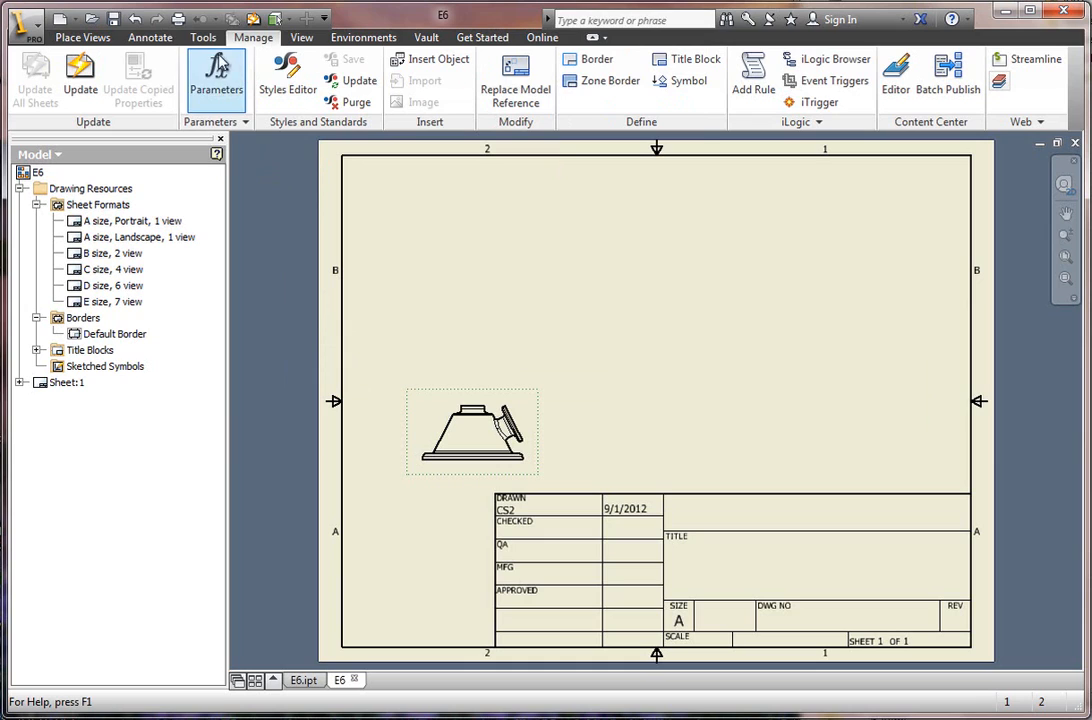
{"action": "left_click", "coordinate": [84, 37]}
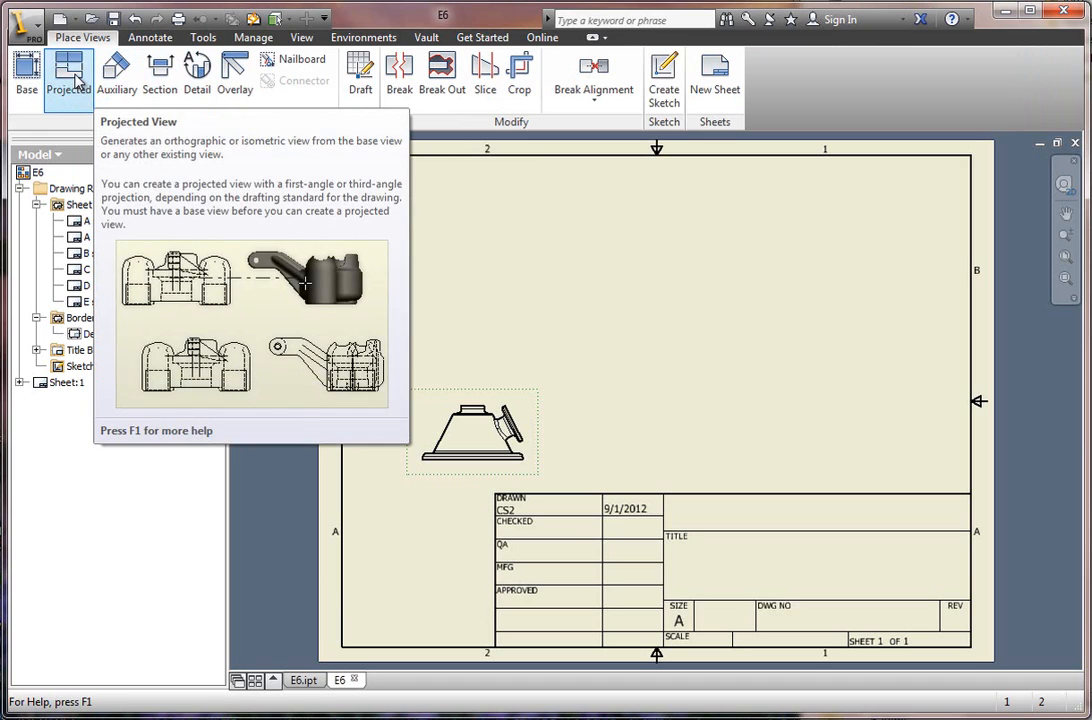
Create projected views from the front view: a top view above it, a side view to its right and an isometric view toward the sheet's upper-right corner.
{"action": "left_click", "coordinate": [78, 84]}
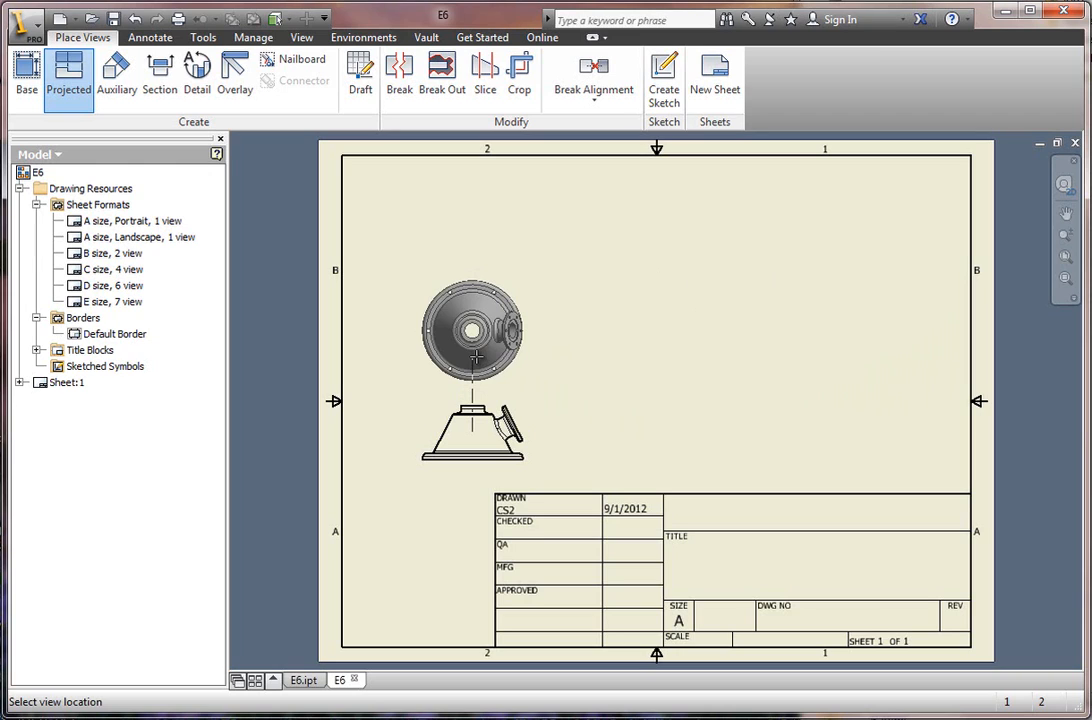
{"action": "left_click", "coordinate": [477, 358]}
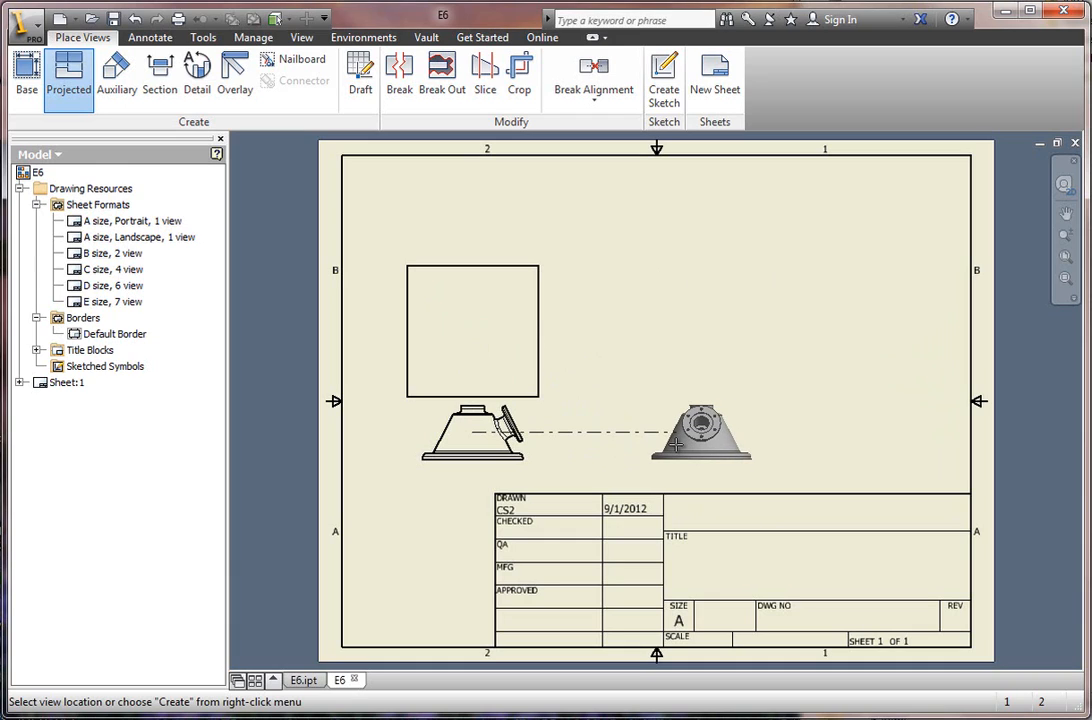
{"action": "left_click", "coordinate": [676, 444]}
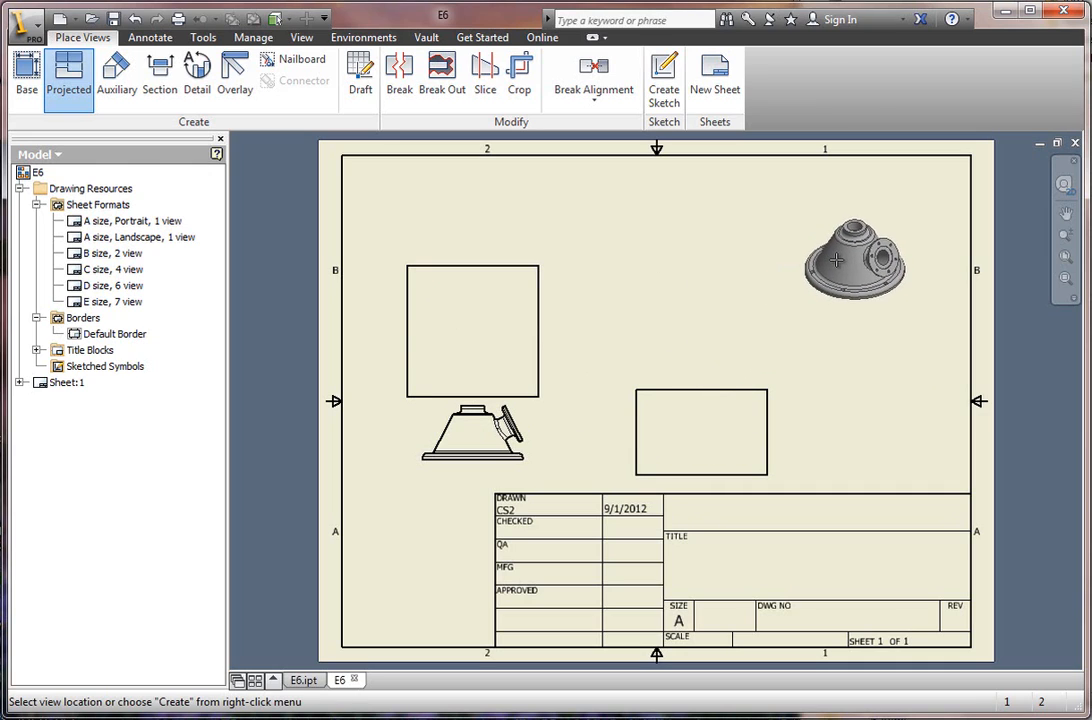
{"action": "left_click", "coordinate": [839, 257]}
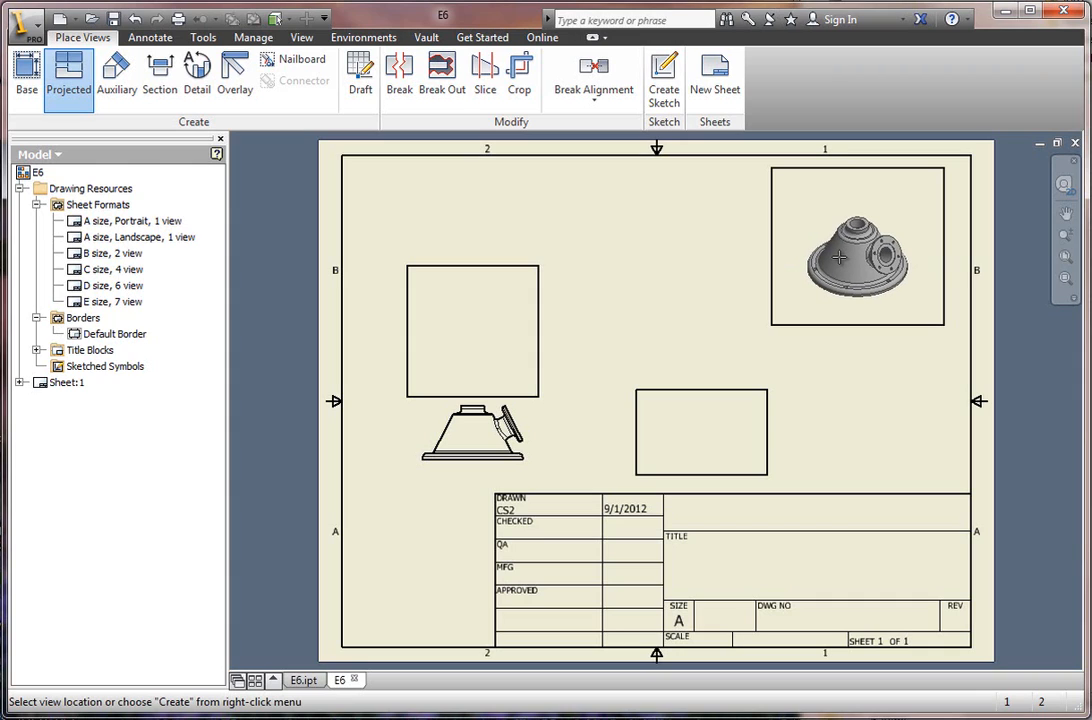
{"action": "right_click", "coordinate": [843, 262]}
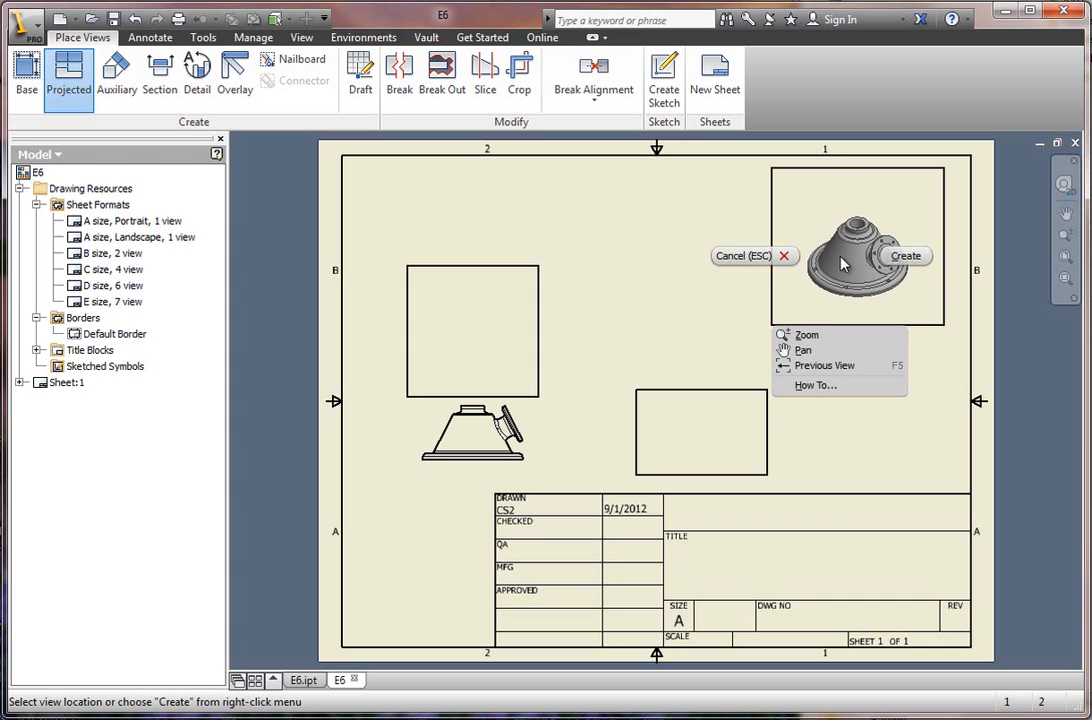
{"action": "left_click", "coordinate": [904, 258]}
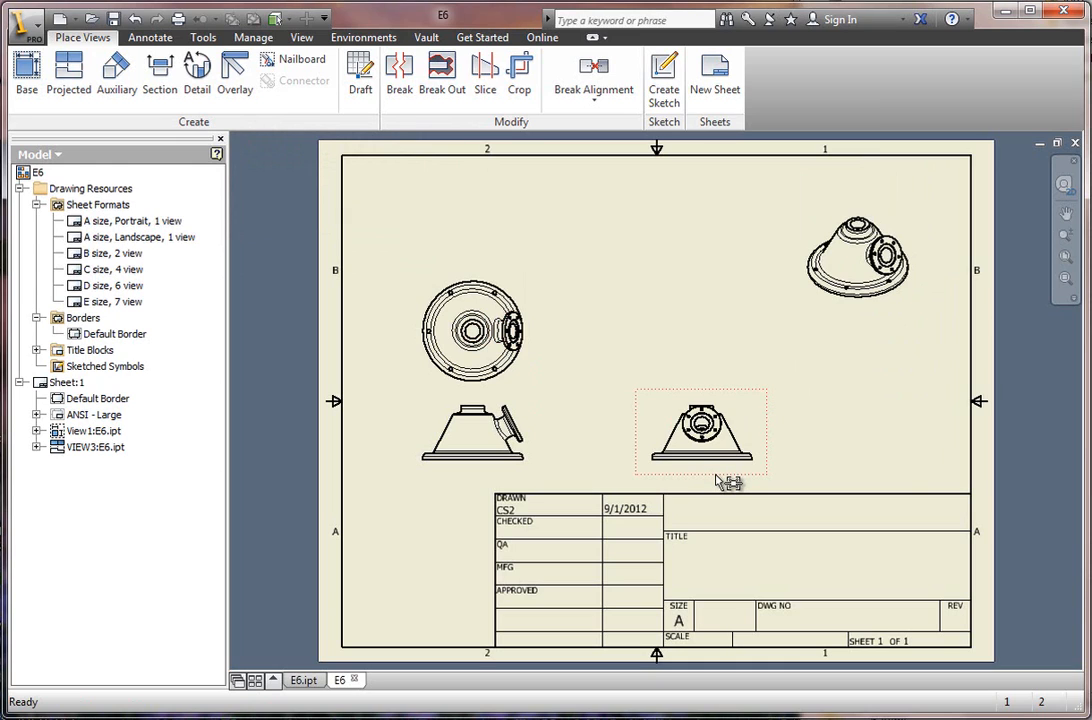
Fine-tune the projected views' spacing, moving the top view slightly closer to the front view and the isometric view farther toward the sheet's upper-right corner.
{"action": "mouse_move", "coordinate": [722, 482]}
{"action": "left_mouse_down"}
{"action": "mouse_move", "coordinate": [687, 482]}
{"action": "mouse_move", "coordinate": [750, 482]}
{"action": "mouse_move", "coordinate": [646, 470]}
{"action": "mouse_move", "coordinate": [688, 476]}
{"action": "left_mouse_up"}
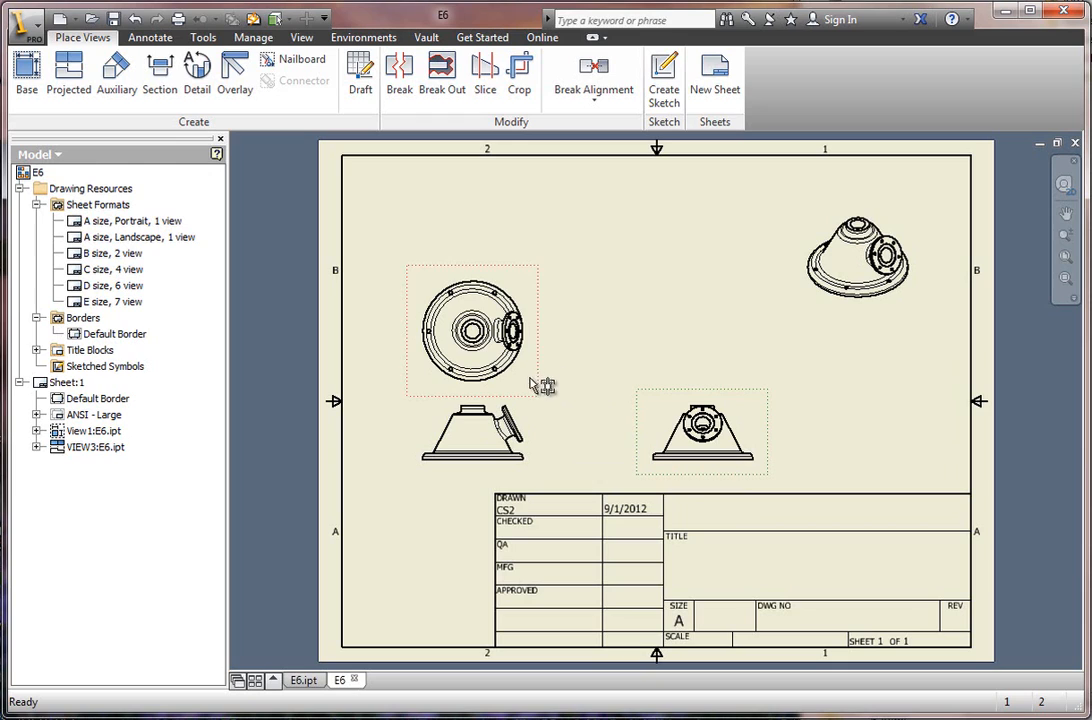
{"action": "mouse_move", "coordinate": [541, 386]}
{"action": "left_mouse_down"}
{"action": "mouse_move", "coordinate": [553, 341]}
{"action": "mouse_move", "coordinate": [546, 414]}
{"action": "mouse_move", "coordinate": [541, 385]}
{"action": "mouse_move", "coordinate": [541, 395]}
{"action": "left_mouse_up"}
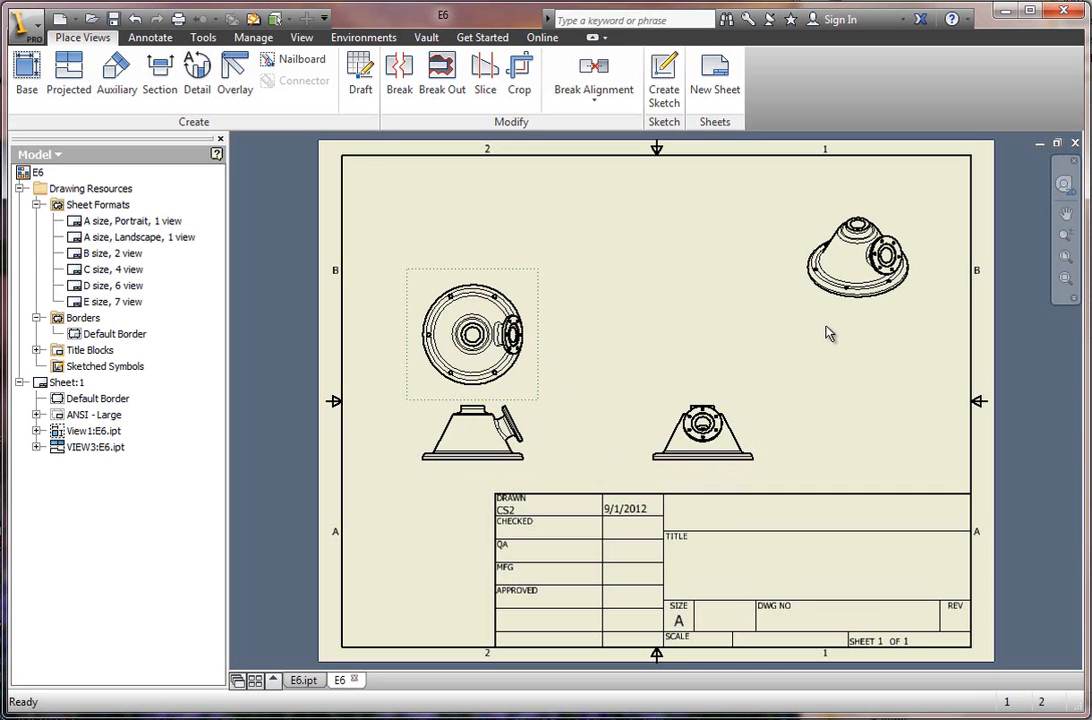
{"action": "mouse_move", "coordinate": [836, 310]}
{"action": "left_mouse_down"}
{"action": "mouse_move", "coordinate": [804, 358]}
{"action": "mouse_move", "coordinate": [849, 309]}
{"action": "left_mouse_up"}
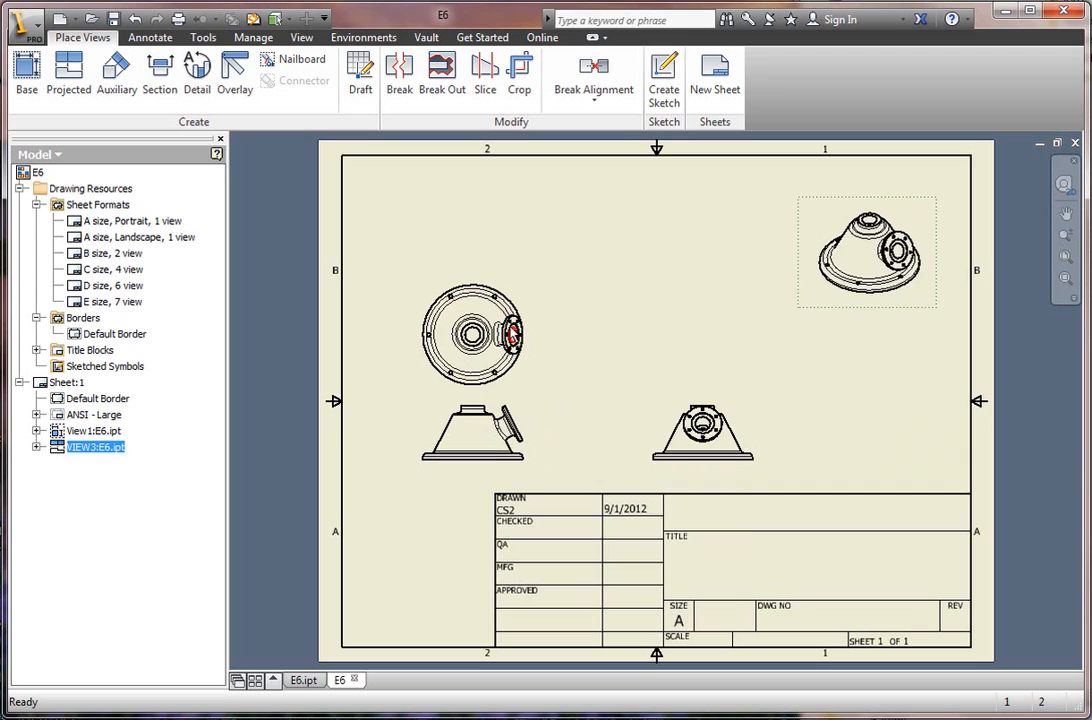
{"action": "left_click", "coordinate": [161, 78]}
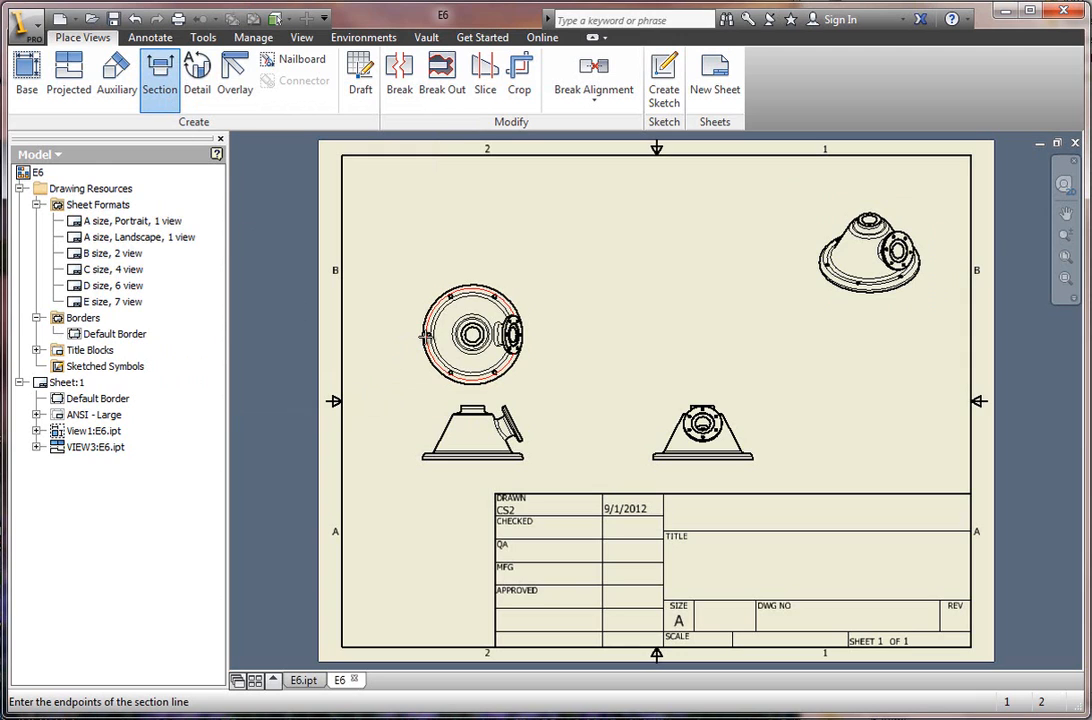
{"action": "scroll", "coordinate": [428, 340], "scroll_direction": "up", "scroll_amount": 3}
{"action": "scroll", "coordinate": [436, 342], "scroll_direction": "up", "scroll_amount": 3}
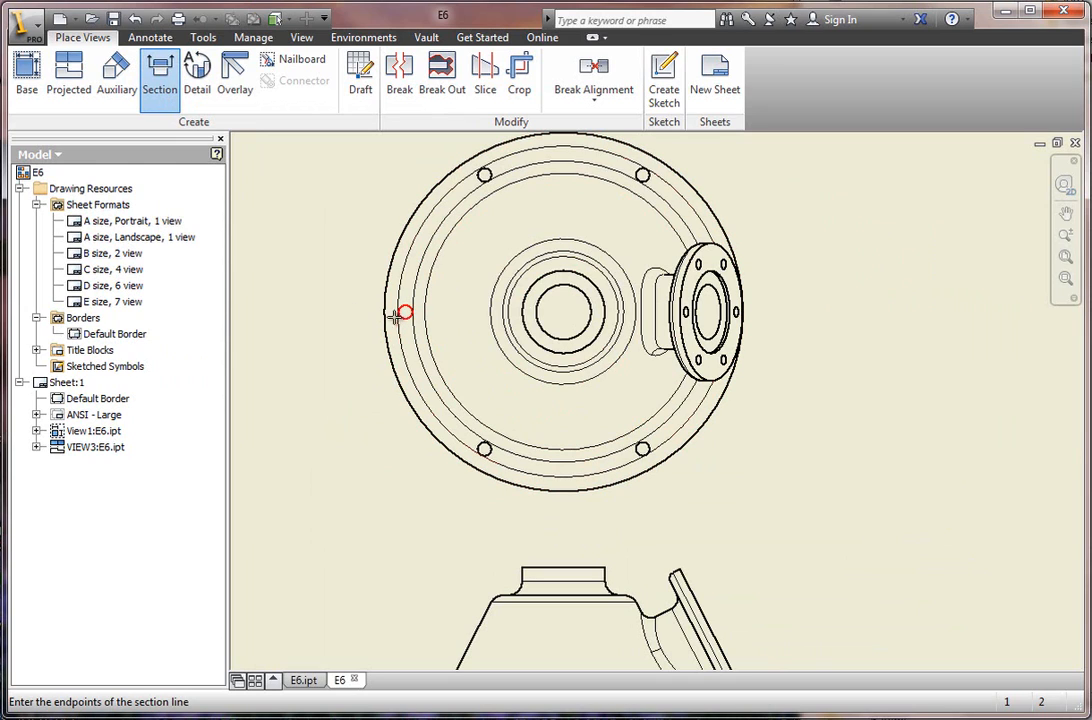
{"action": "right_click", "coordinate": [346, 305]}
{"action": "left_click", "coordinate": [297, 314]}
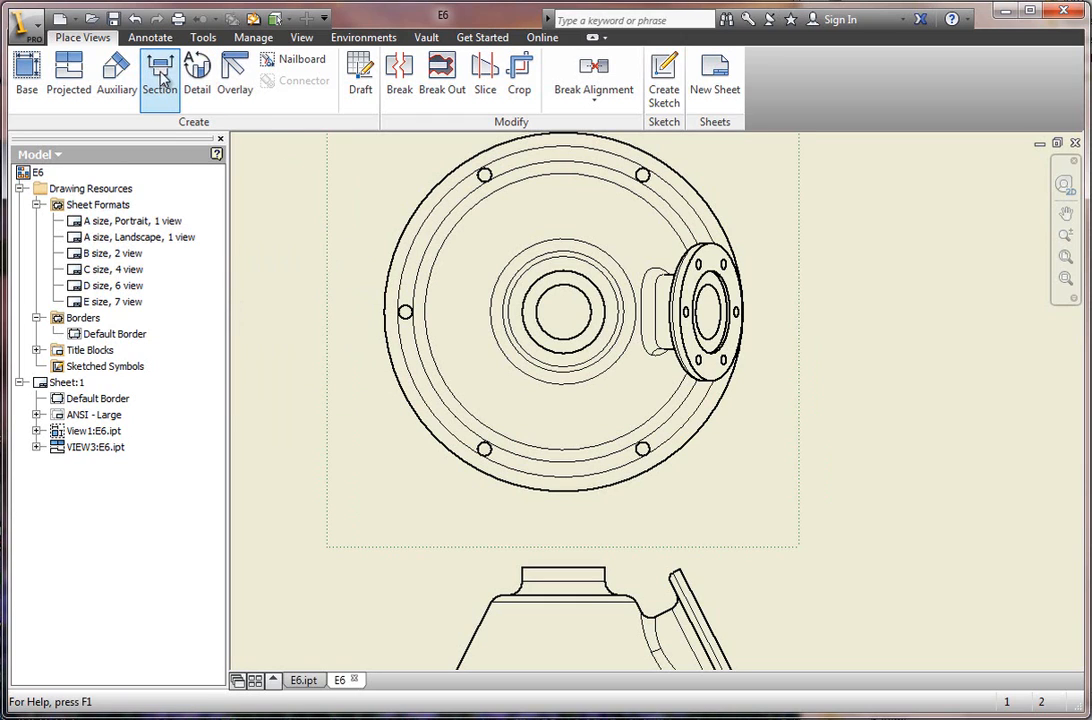
Start a section view from the top view with a horizontal cutting line through its centre, extending past both sides of the part.
{"action": "left_click", "coordinate": [386, 317]}
{"action": "left_click", "coordinate": [159, 75]}
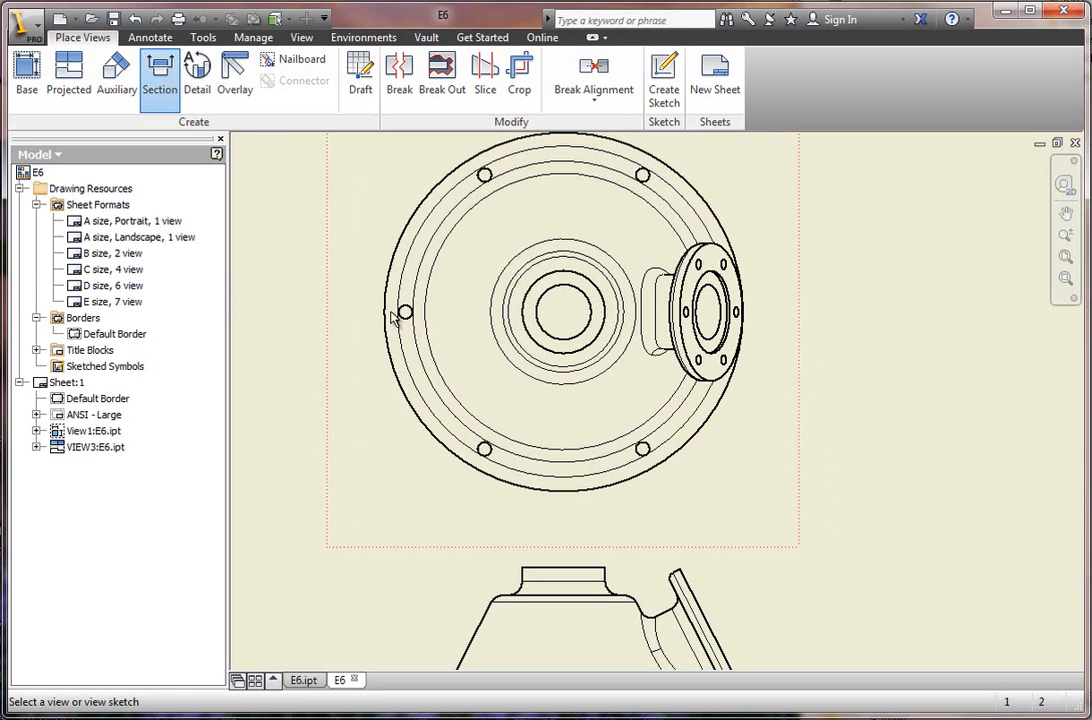
{"action": "left_click", "coordinate": [338, 292]}
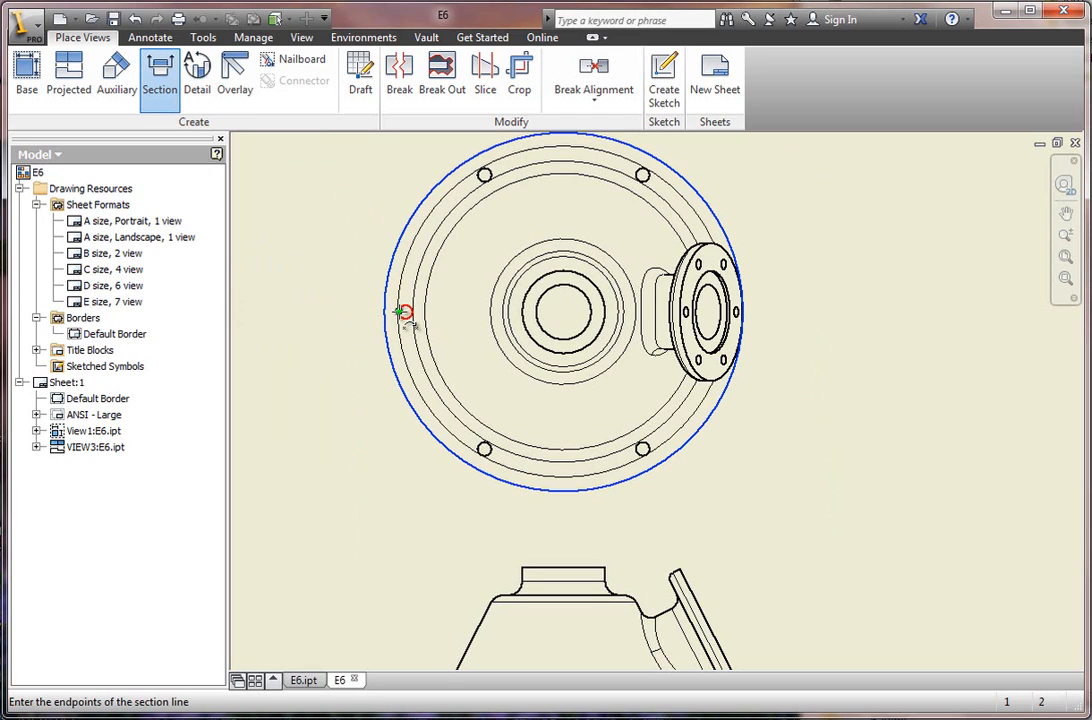
{"action": "left_click", "coordinate": [337, 312]}
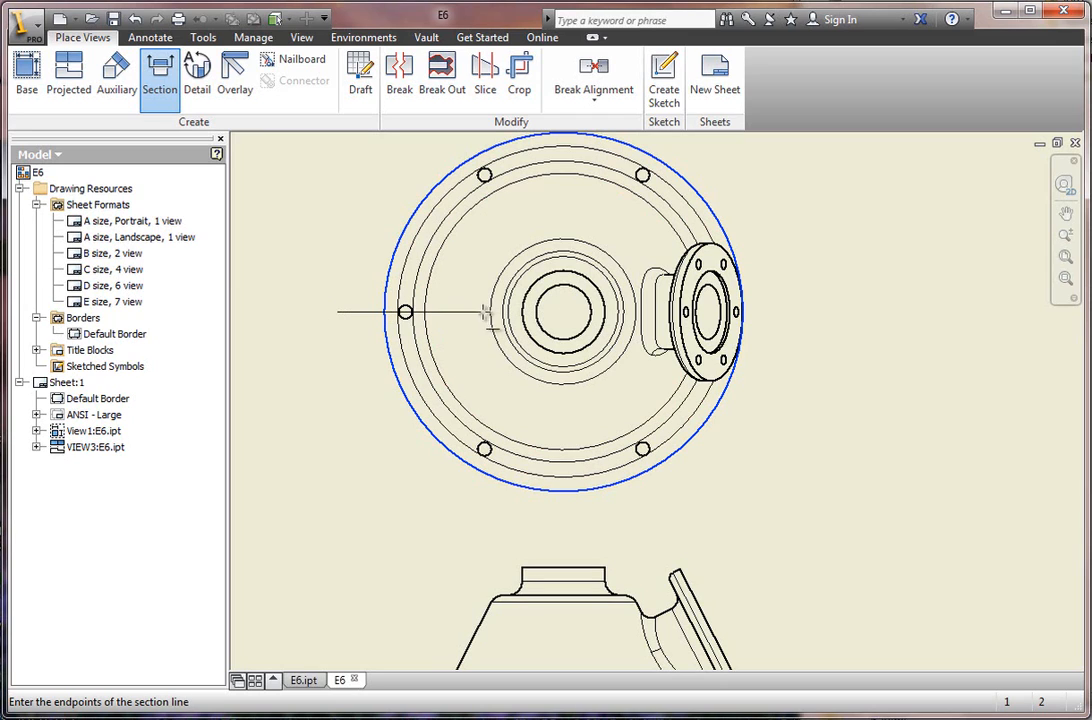
{"action": "left_click", "coordinate": [789, 312]}
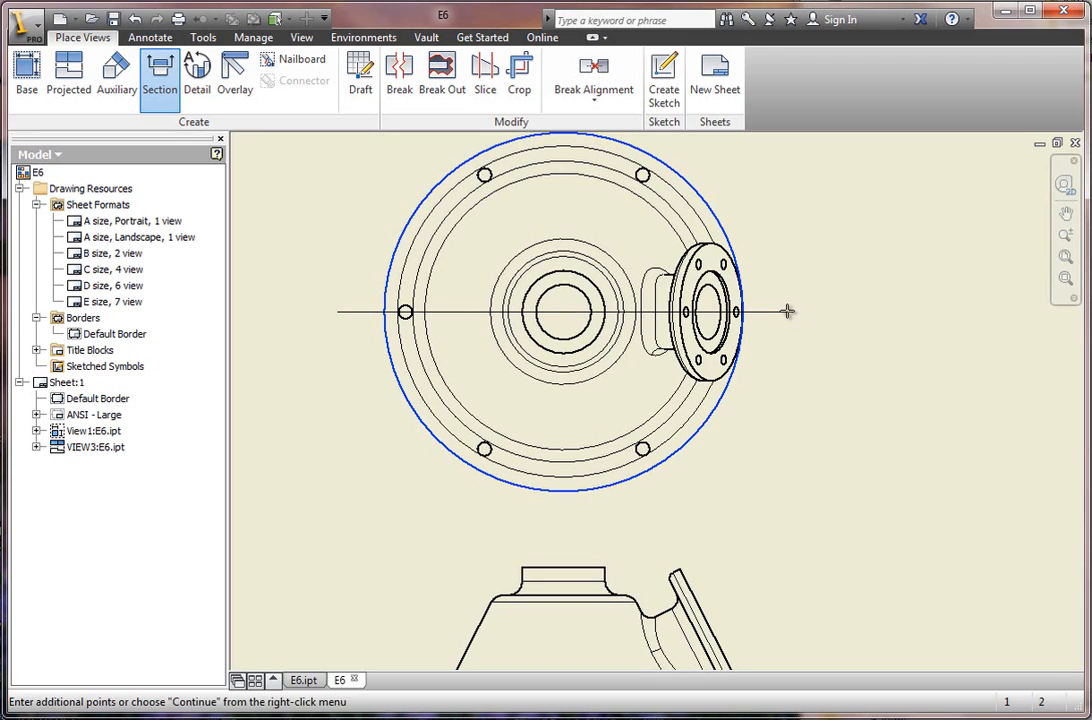
{"action": "right_click", "coordinate": [820, 370]}
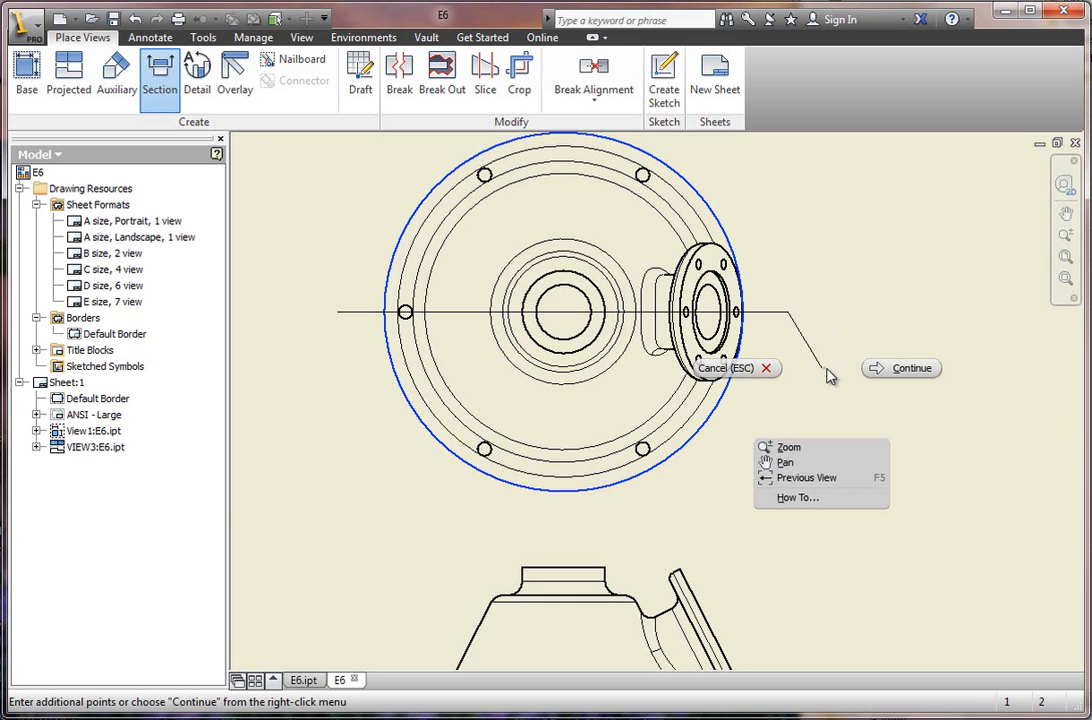
{"action": "left_click", "coordinate": [841, 370]}
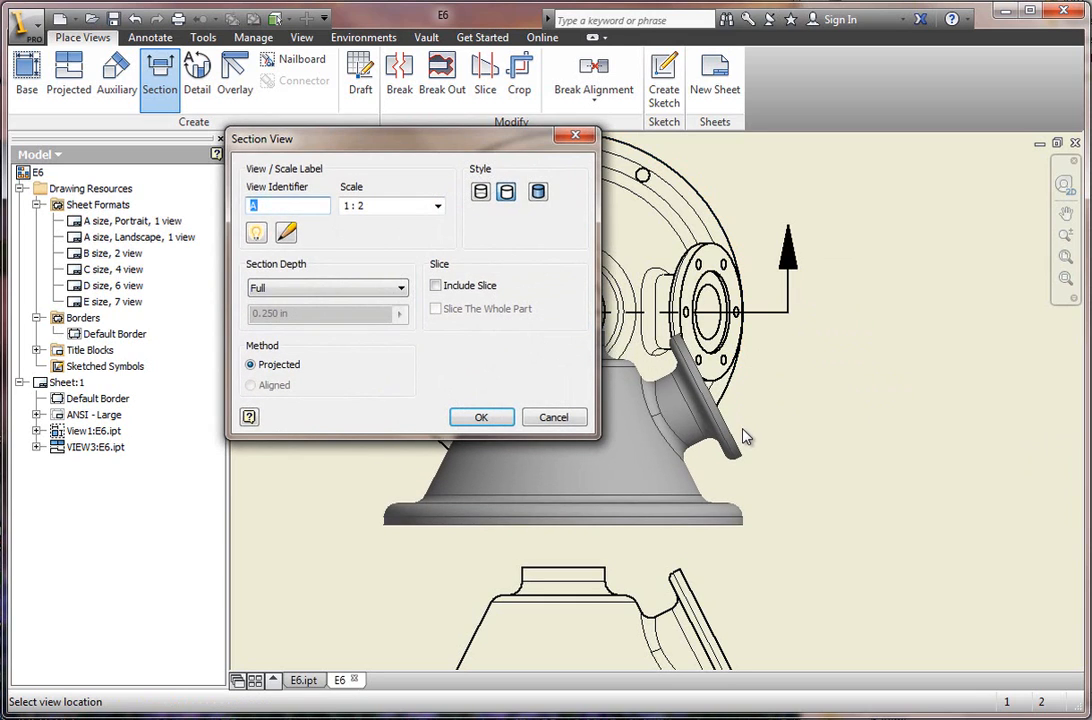
Place the full-depth section view directly above the top view, near the sheet's upper border.
{"action": "scroll", "coordinate": [745, 436], "scroll_direction": "down", "scroll_amount": 2}
{"action": "scroll", "coordinate": [740, 448], "scroll_direction": "down", "scroll_amount": 2}
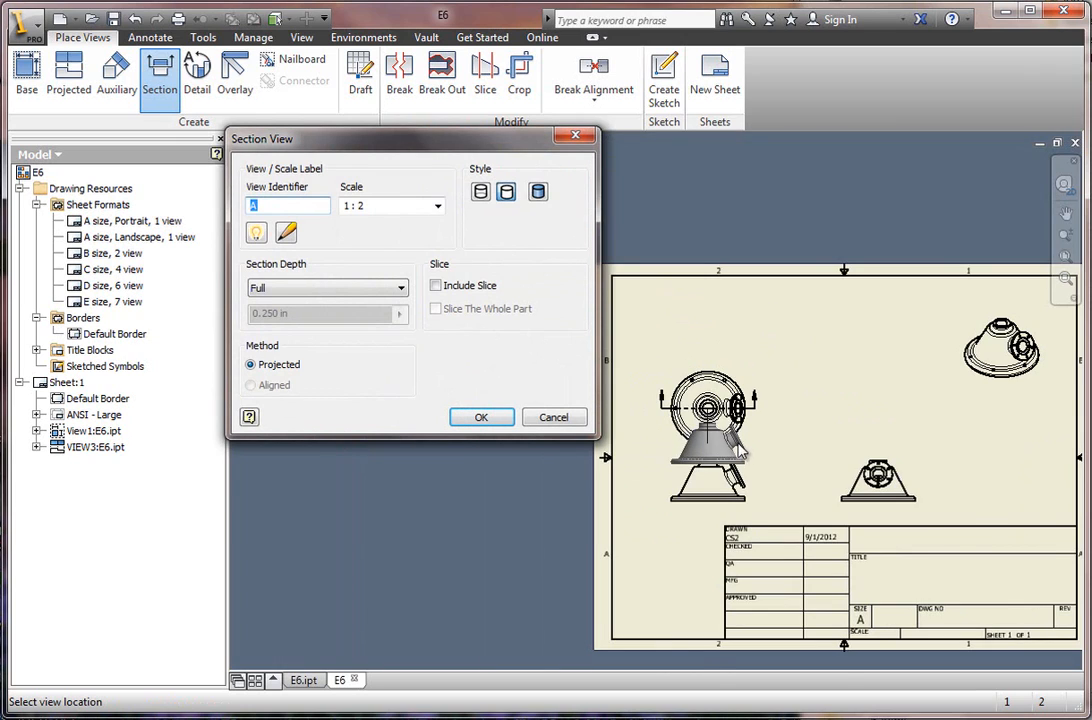
{"action": "scroll", "coordinate": [738, 452], "scroll_direction": "up", "scroll_amount": 2}
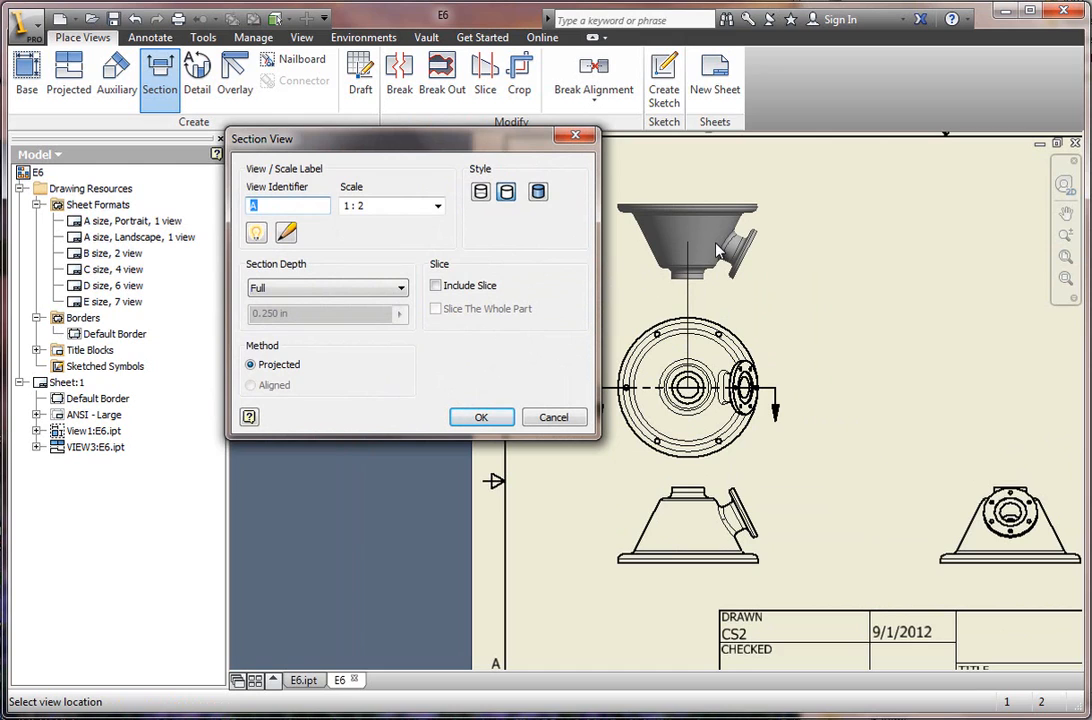
{"action": "left_click", "coordinate": [713, 243]}
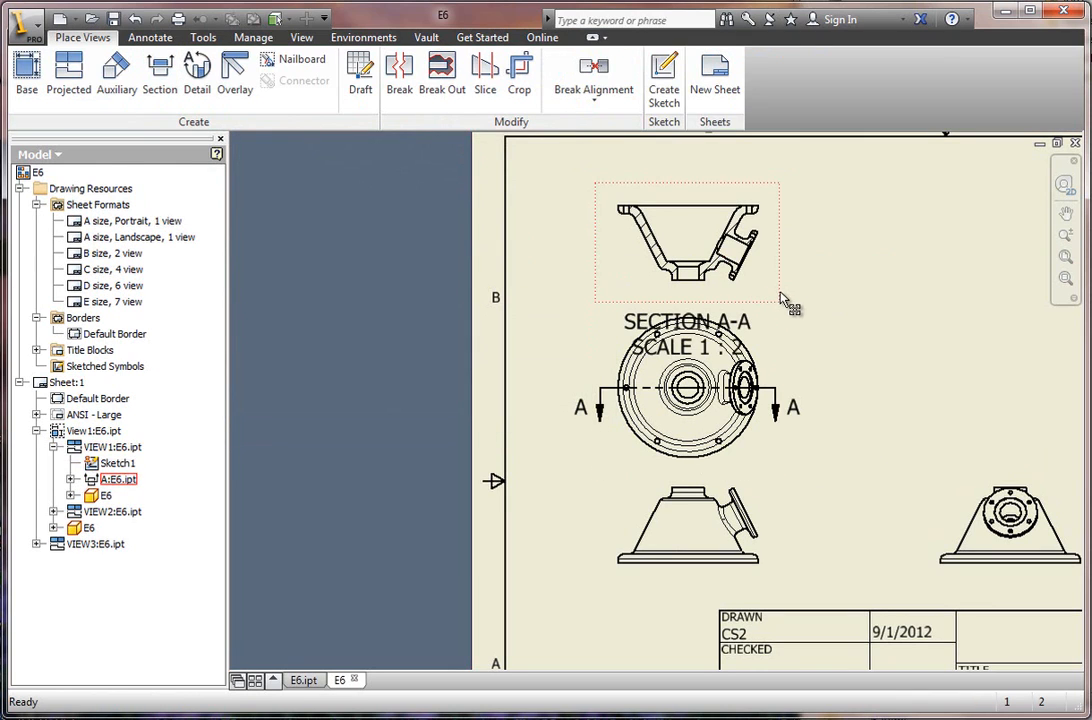
{"action": "double_click", "coordinate": [688, 218]}
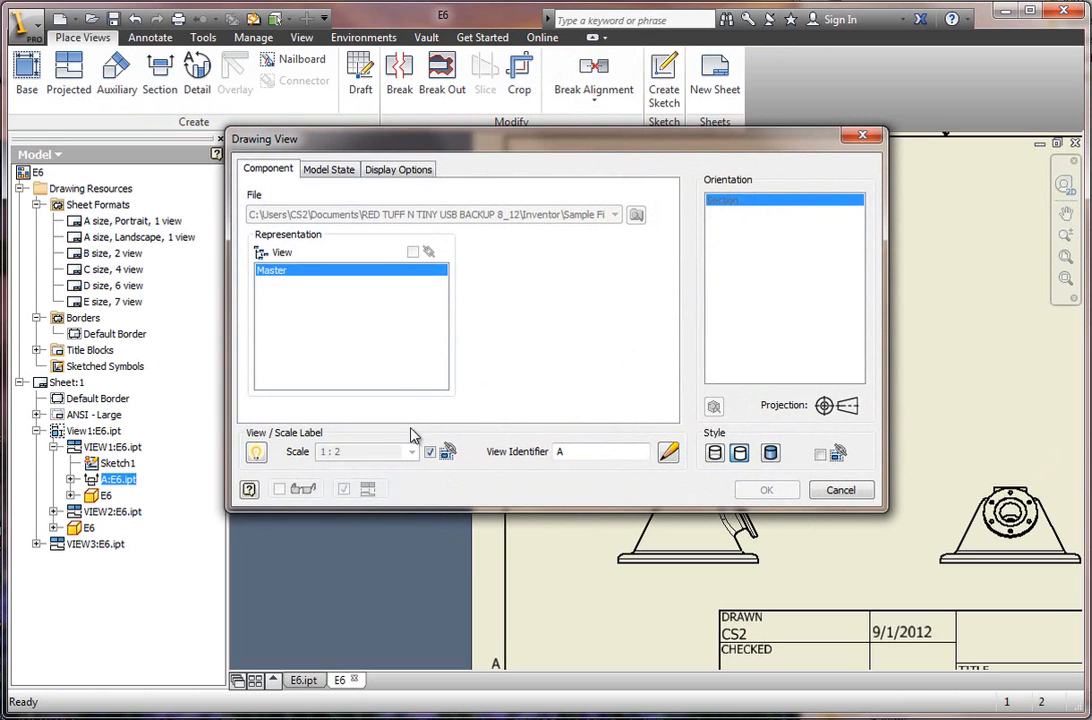
{"action": "left_click", "coordinate": [838, 490]}
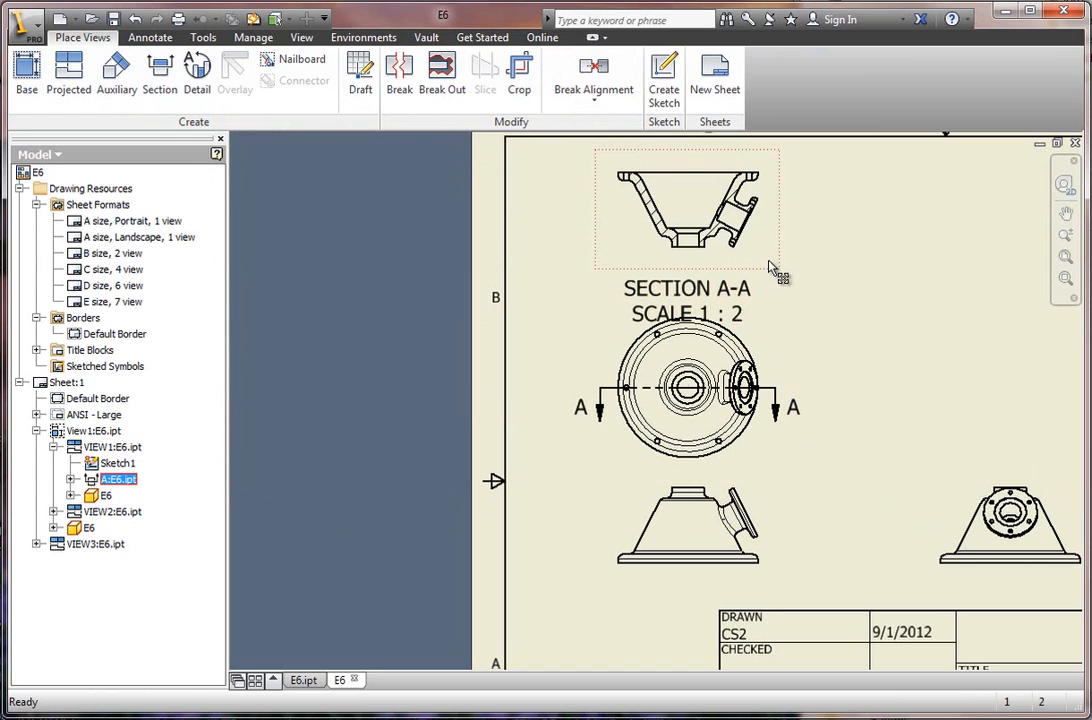
Move the front and top views slightly down the sheet and raise the section label so it clears the top view.
{"action": "left_click_drag", "start_coordinate": [768, 277], "coordinate": [778, 287]}
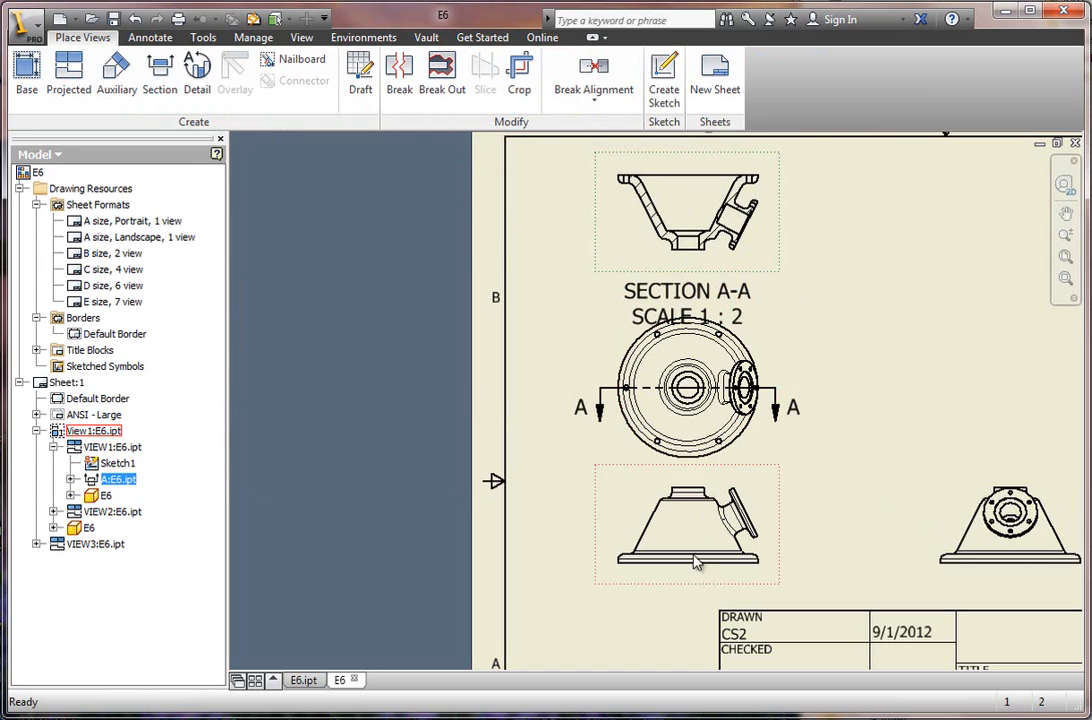
{"action": "left_click", "coordinate": [703, 584]}
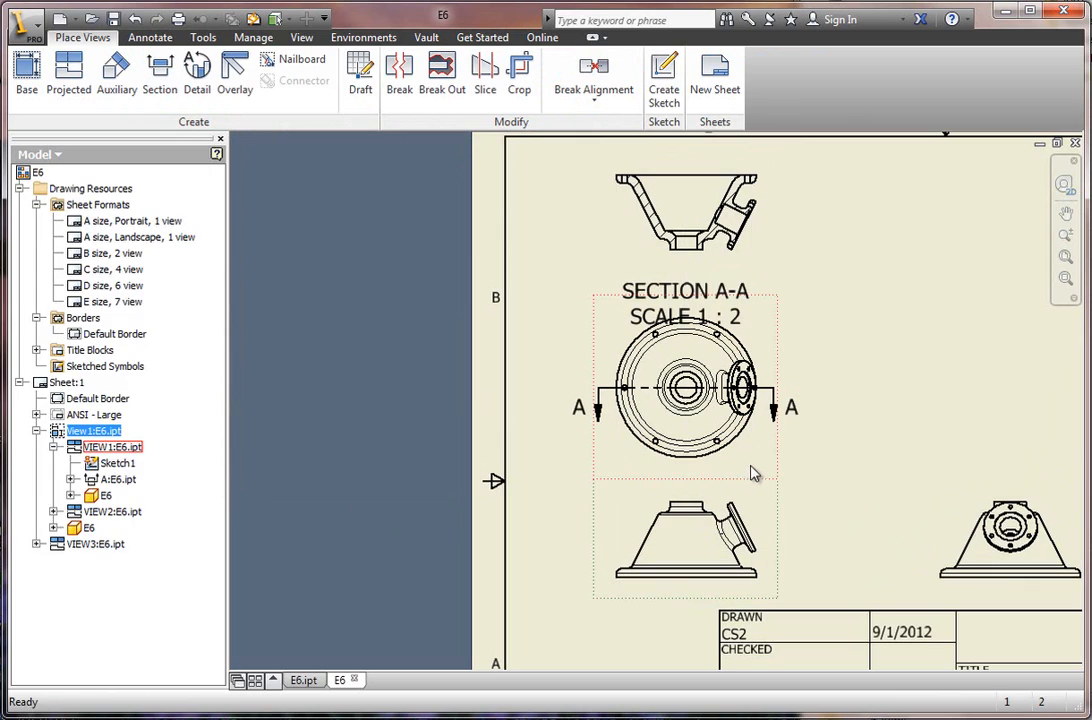
{"action": "left_click", "coordinate": [783, 476]}
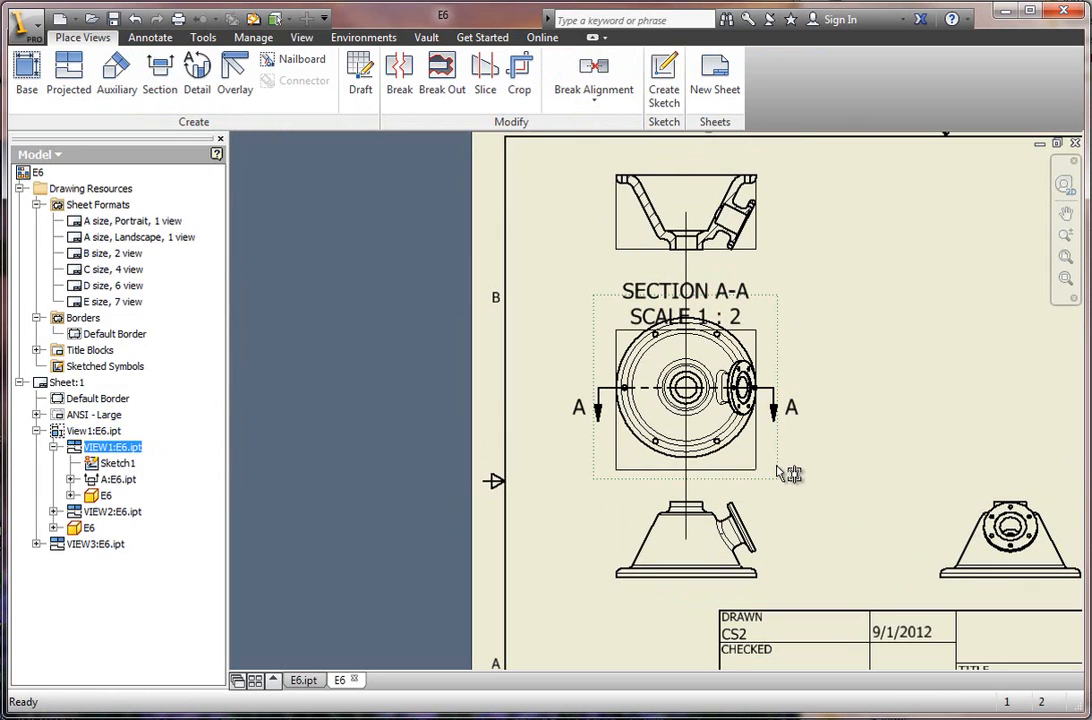
{"action": "left_click", "coordinate": [867, 386]}
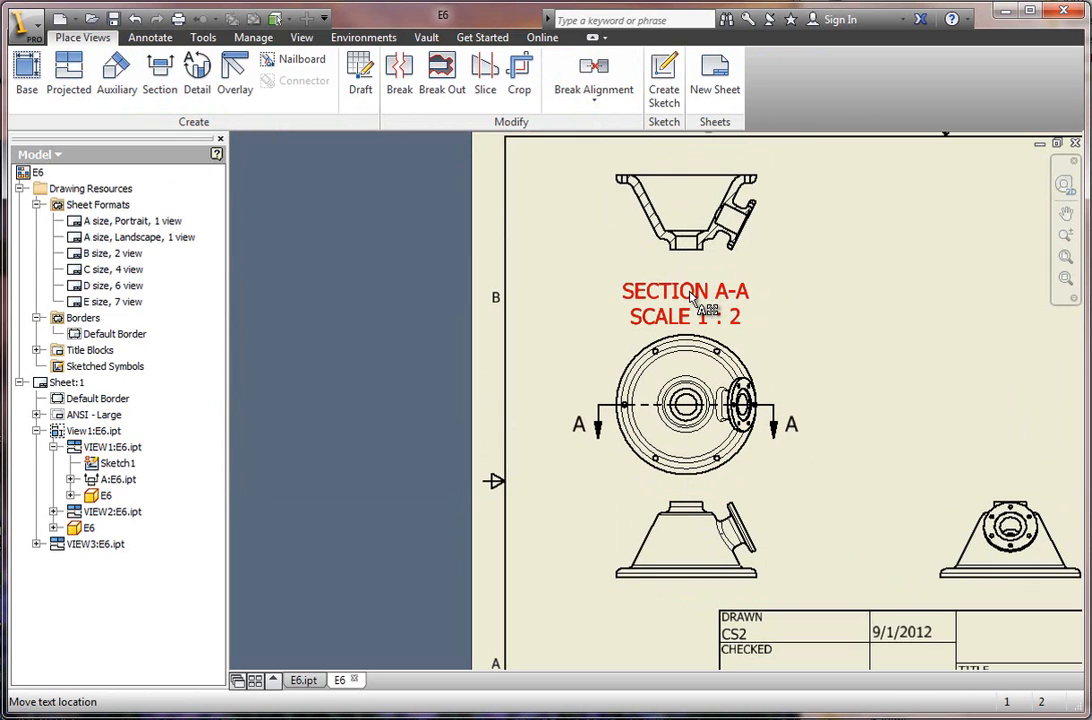
{"action": "mouse_move", "coordinate": [690, 296]}
{"action": "left_mouse_down"}
{"action": "mouse_move", "coordinate": [700, 290]}
{"action": "mouse_move", "coordinate": [676, 297]}
{"action": "left_mouse_up"}
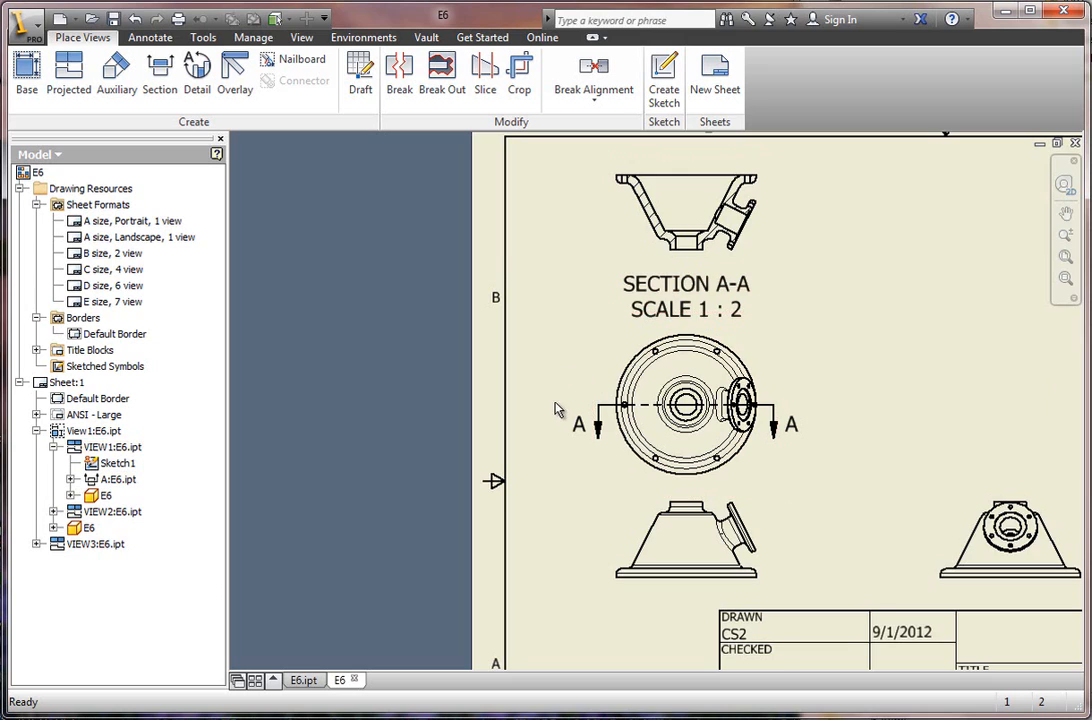
Create auxiliary view B at 1:2 from the front view, perpendicular to the slanted flange face, and place it above the side view.
{"action": "scroll", "coordinate": [540, 418], "scroll_direction": "down", "scroll_amount": 3}
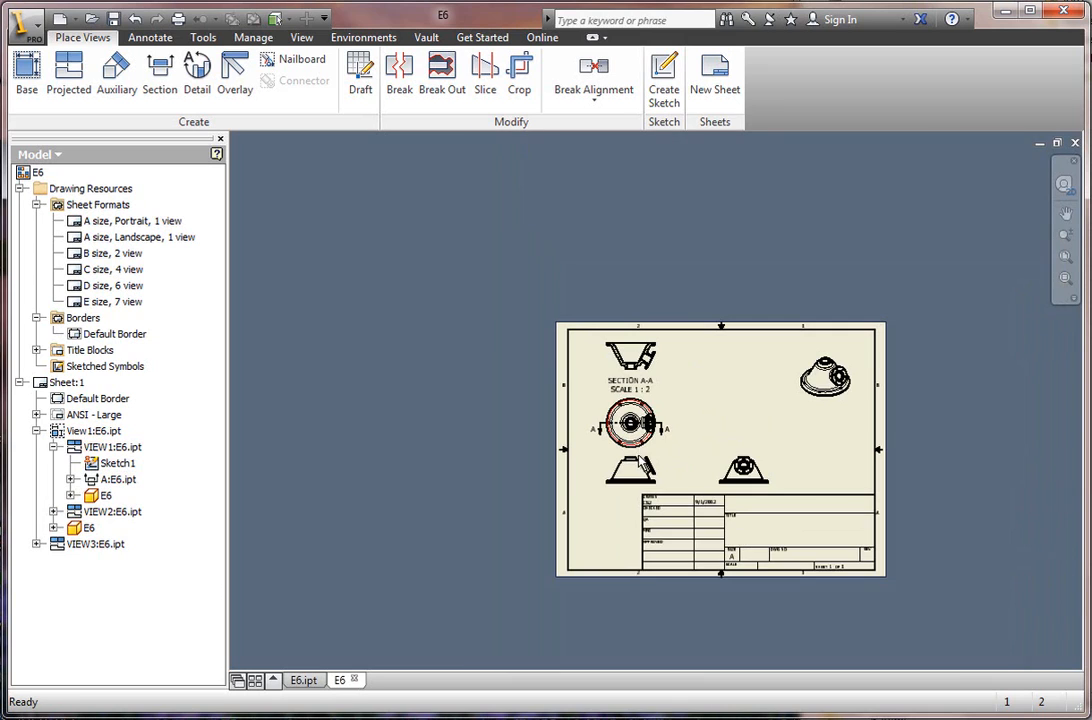
{"action": "scroll", "coordinate": [650, 450], "scroll_direction": "down", "scroll_amount": 2}
{"action": "scroll", "coordinate": [790, 500], "scroll_direction": "up", "scroll_amount": 3}
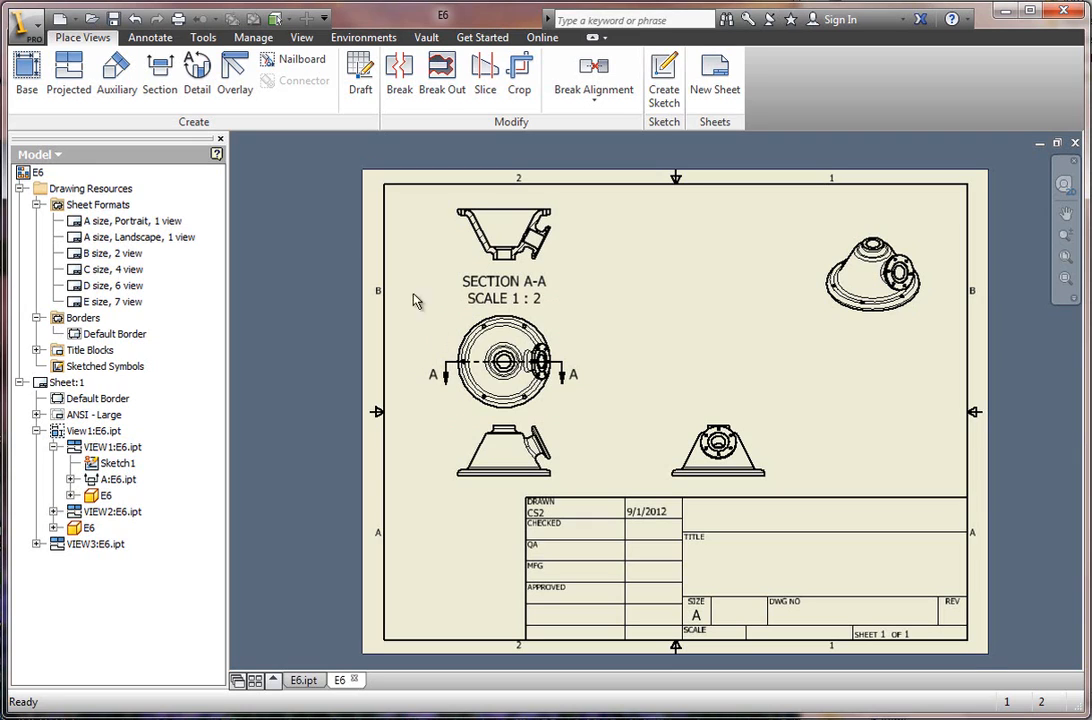
{"action": "left_click", "coordinate": [120, 84]}
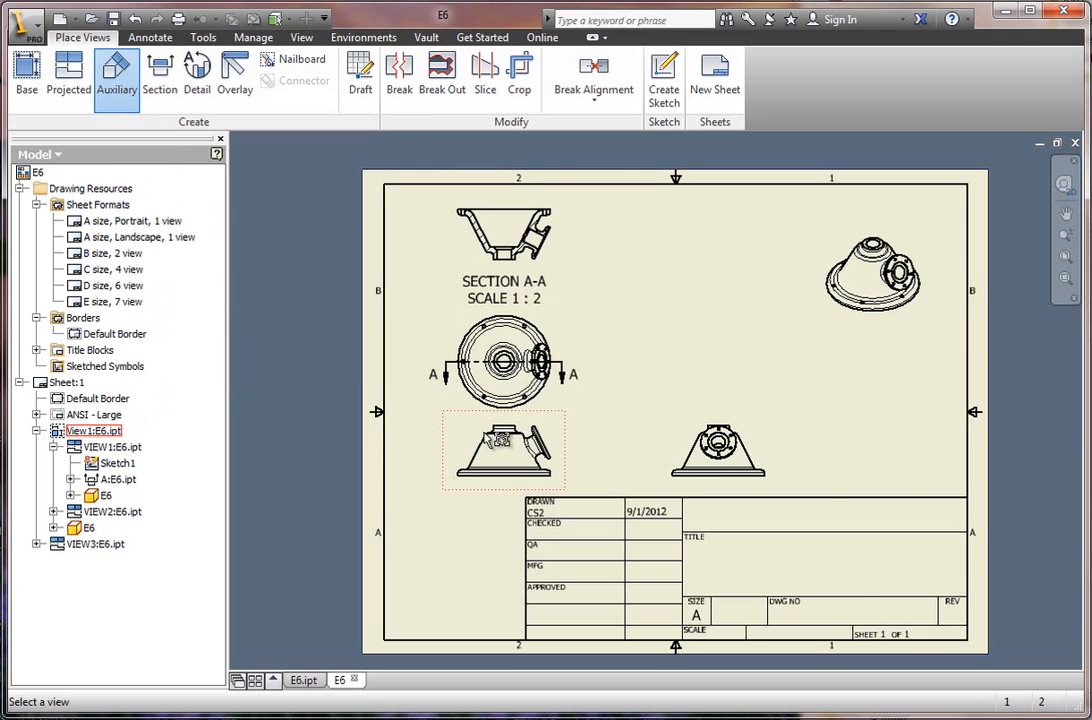
{"action": "scroll", "coordinate": [567, 440], "scroll_direction": "up", "scroll_amount": 3}
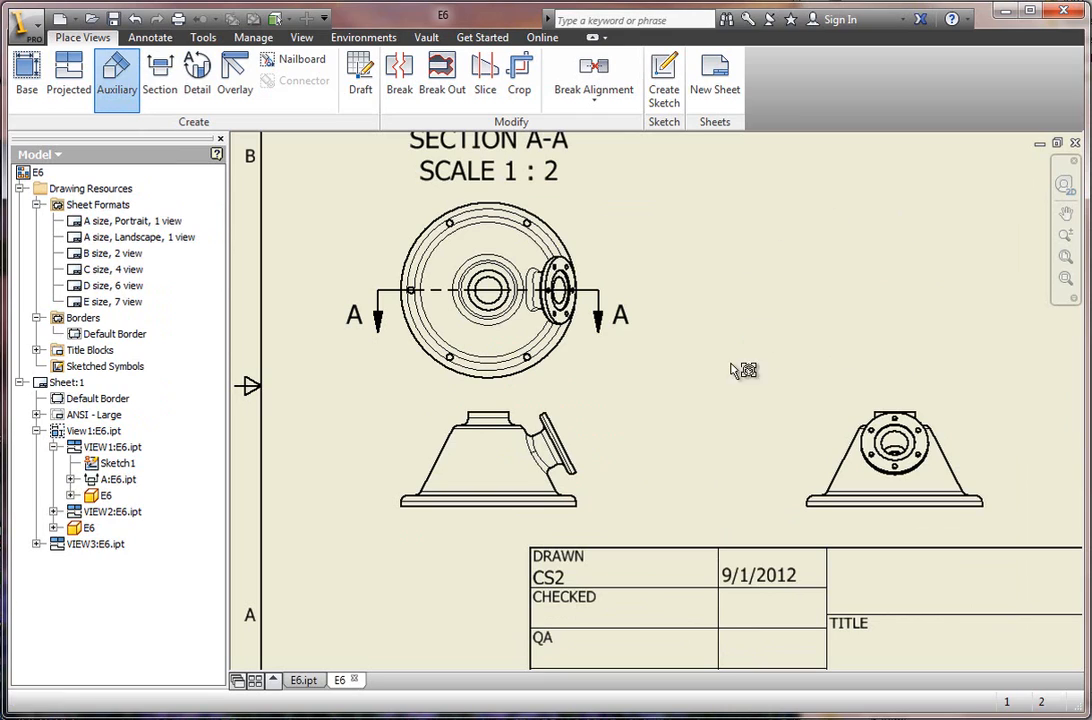
{"action": "left_click", "coordinate": [578, 447]}
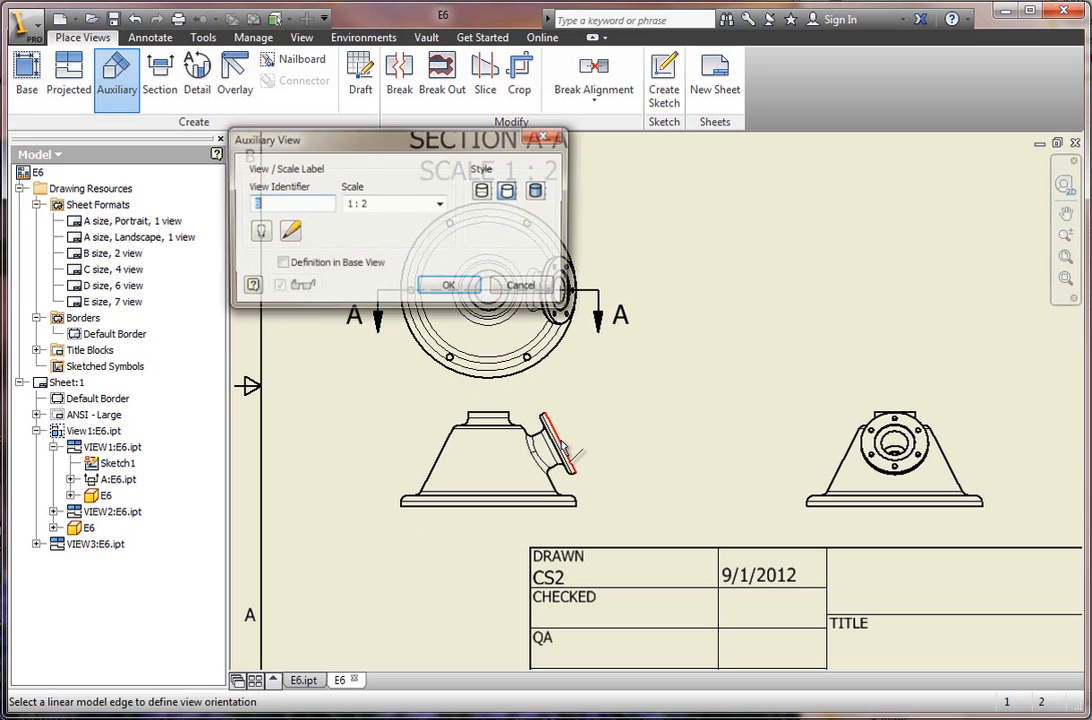
{"action": "left_click", "coordinate": [565, 448]}
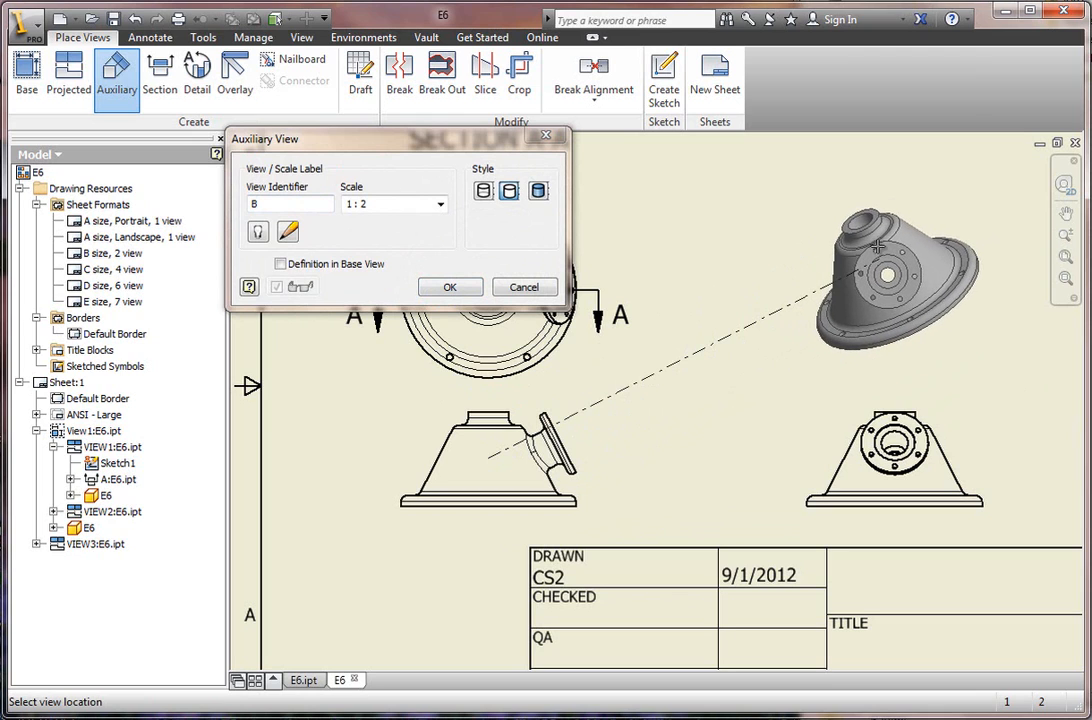
{"action": "left_click", "coordinate": [876, 248]}
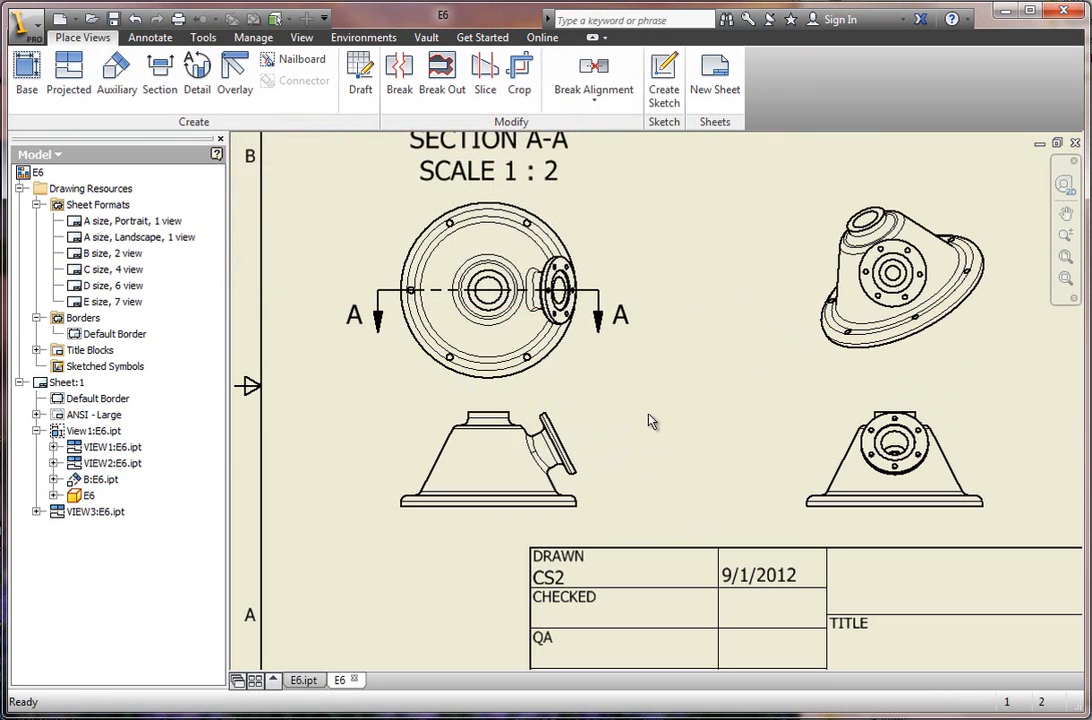
Create a 1:1 detail view C with a circular fence around the section view's upper-right flange area, placing it beside the section view.
{"action": "scroll", "coordinate": [645, 427], "scroll_direction": "up", "scroll_amount": 2}
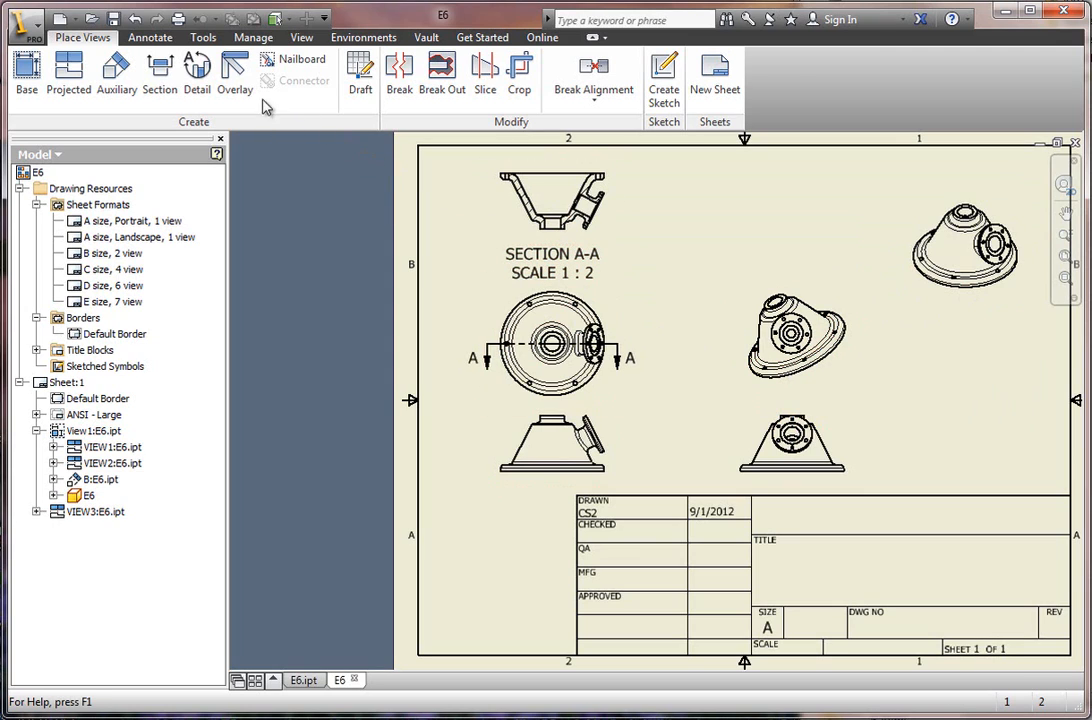
{"action": "scroll", "coordinate": [579, 164], "scroll_direction": "up", "scroll_amount": 3}
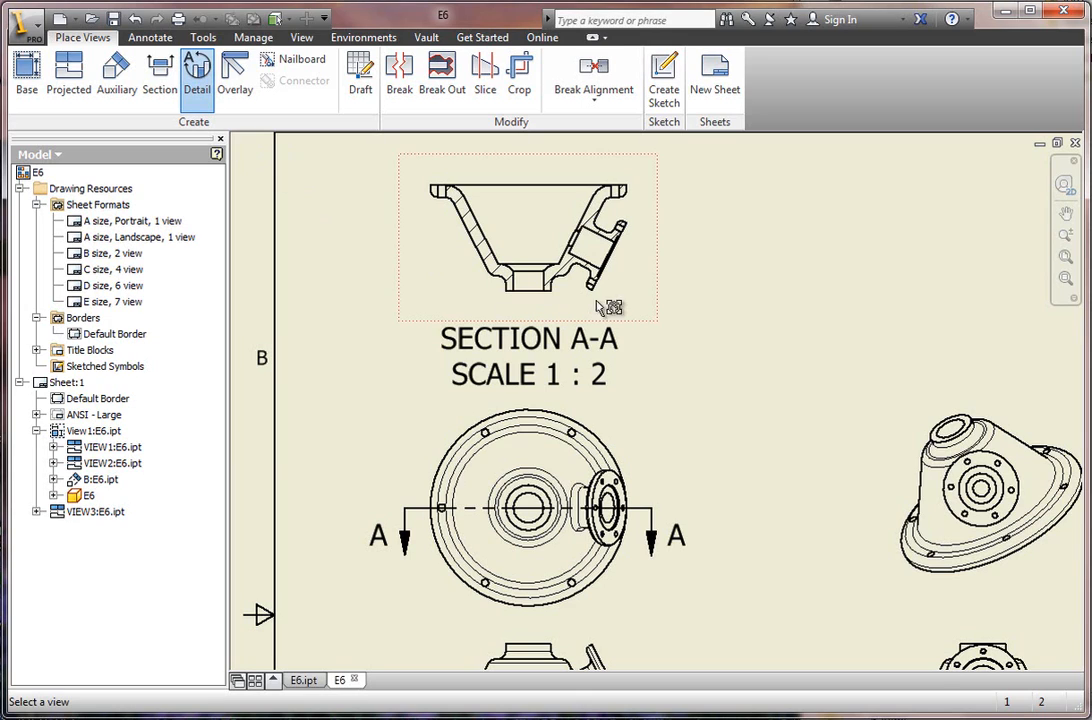
{"action": "left_click", "coordinate": [617, 212]}
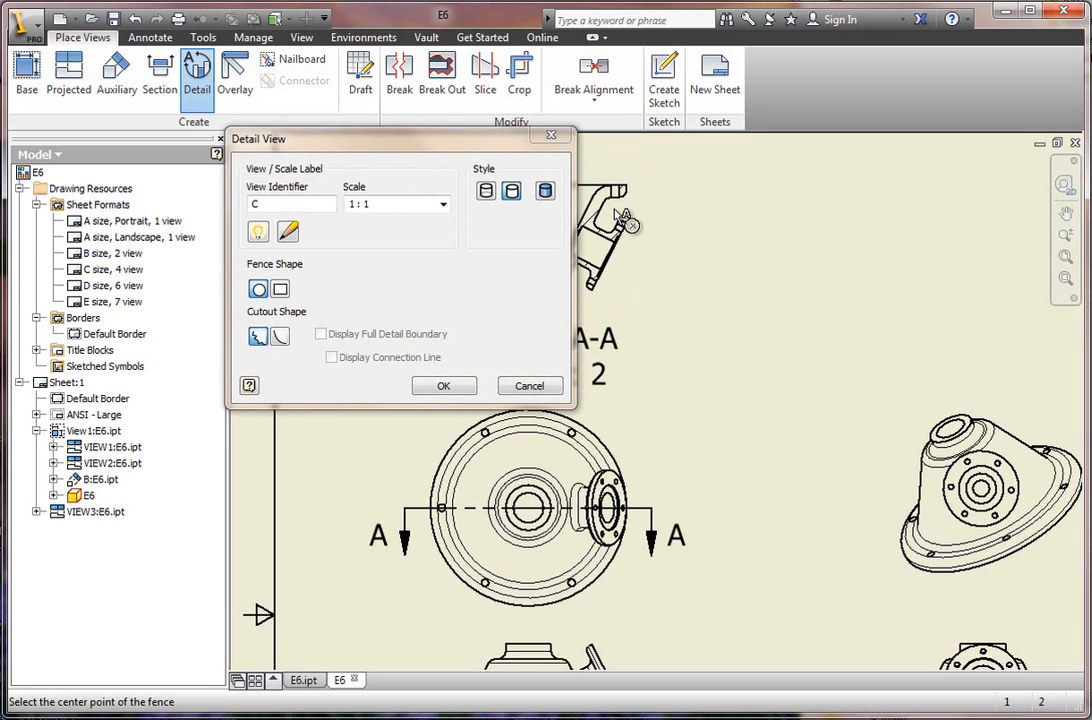
{"action": "left_click", "coordinate": [616, 211]}
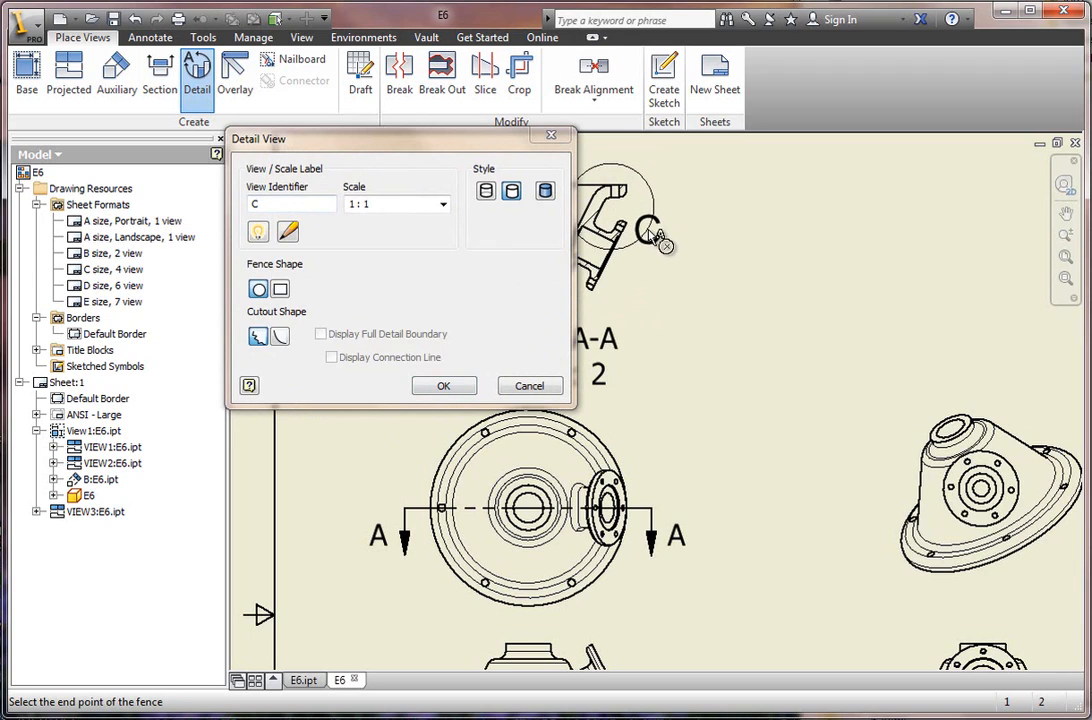
{"action": "left_click", "coordinate": [652, 234]}
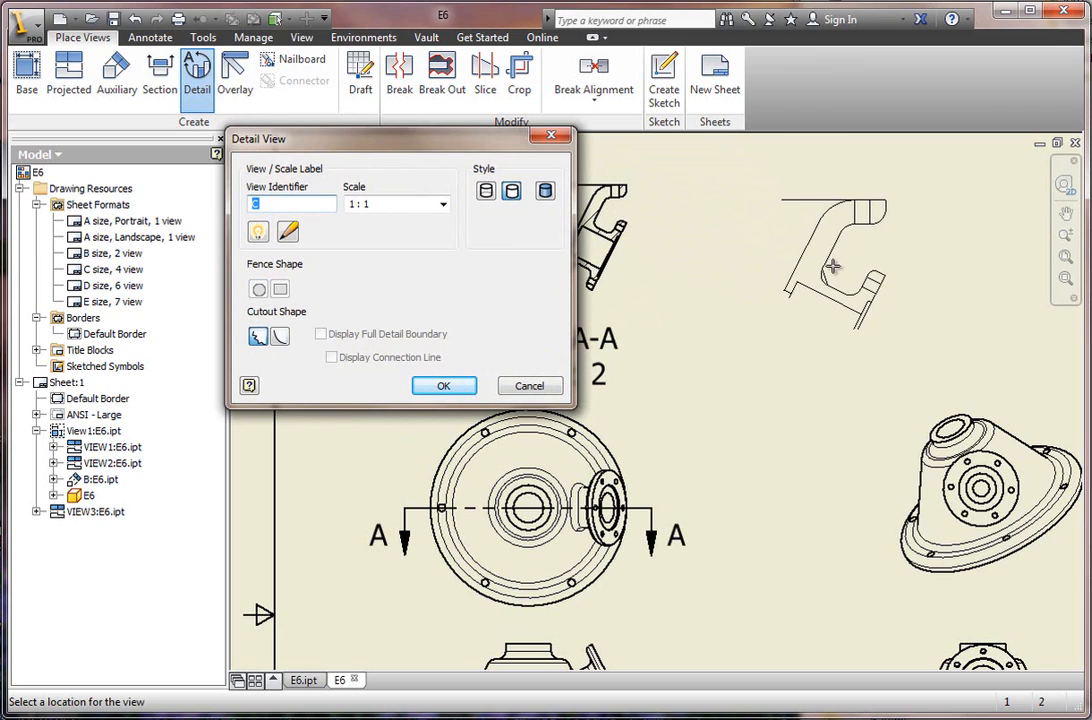
{"action": "left_click", "coordinate": [832, 265]}
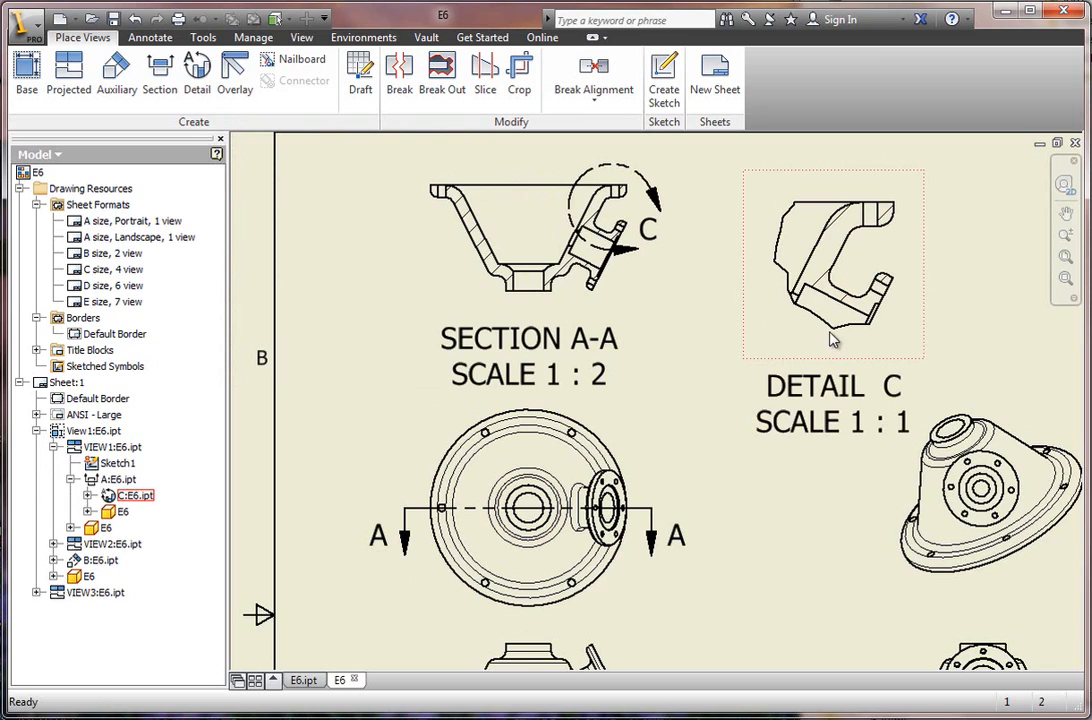
{"action": "left_click_drag", "start_coordinate": [830, 359], "coordinate": [805, 359]}
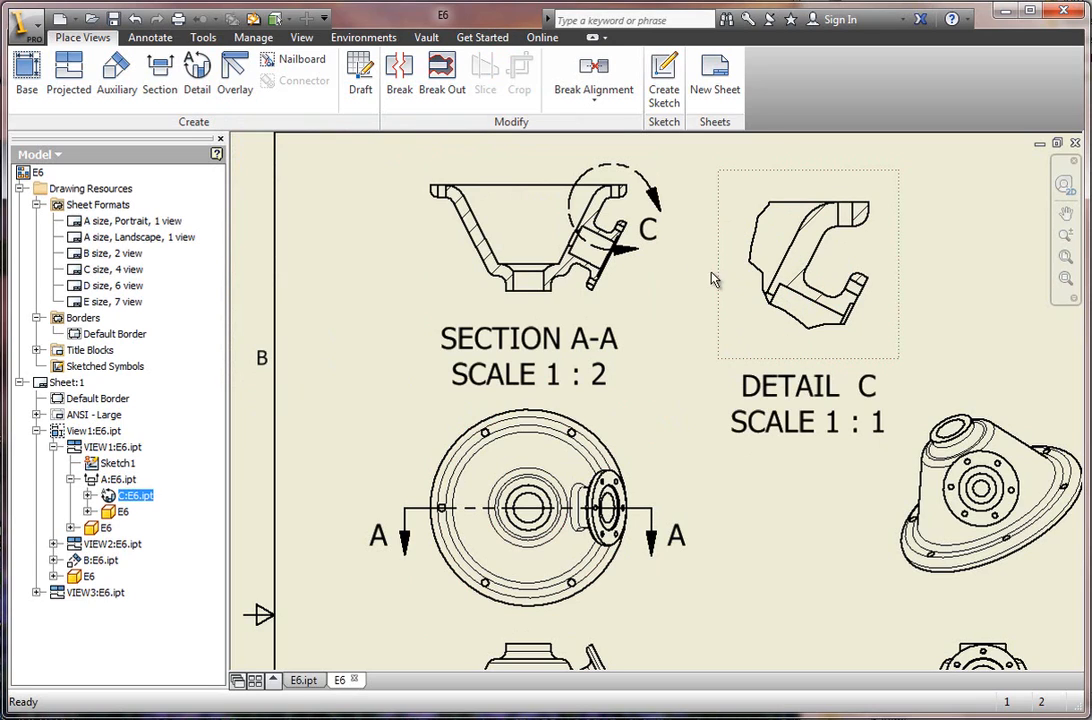
Move the detail callout letter C up beside its circle and fine-tune the size and position of the detail boundary.
{"action": "left_click", "coordinate": [648, 236]}
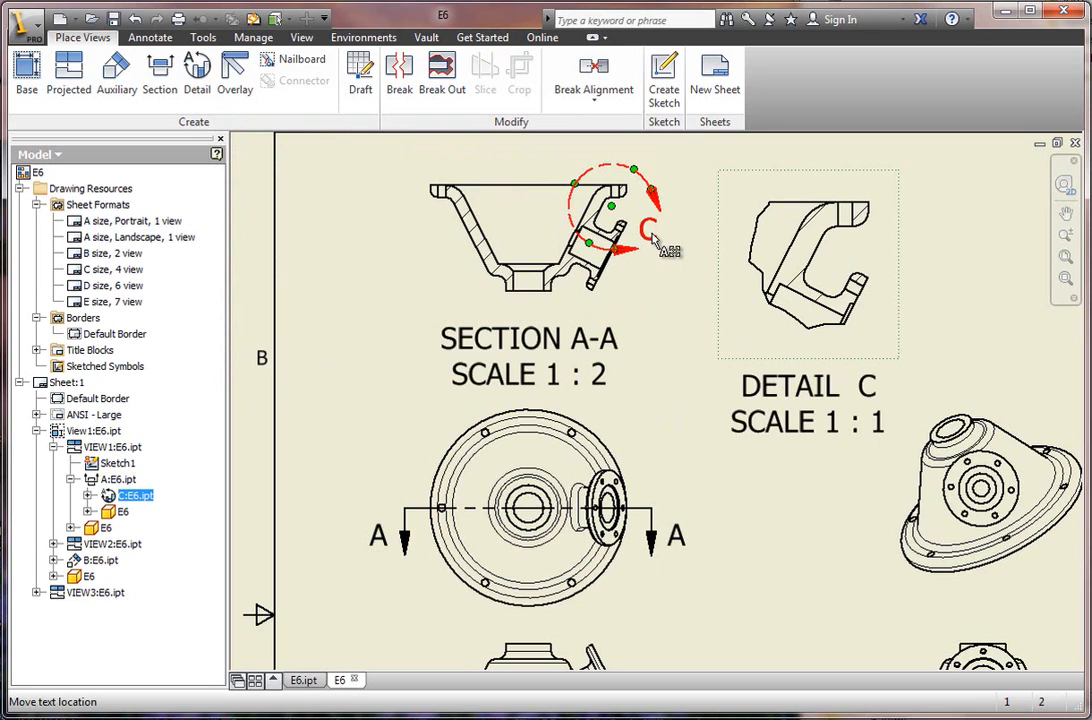
{"action": "left_click_drag", "start_coordinate": [648, 236], "coordinate": [673, 189]}
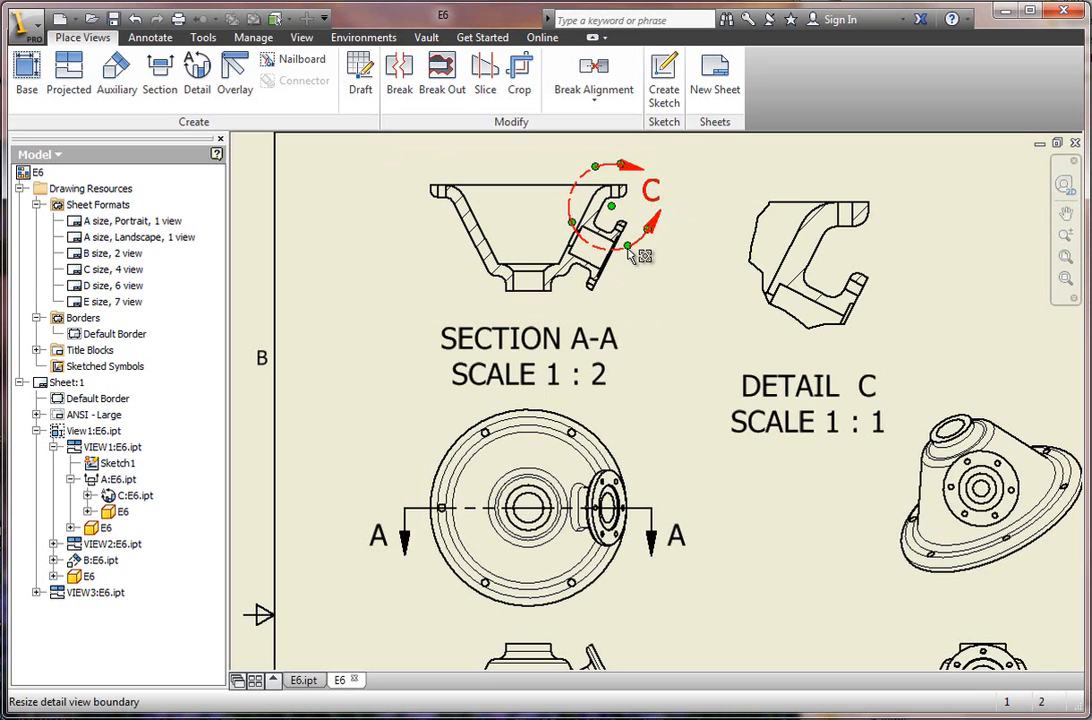
{"action": "mouse_move", "coordinate": [630, 252]}
{"action": "left_mouse_down"}
{"action": "mouse_move", "coordinate": [640, 272]}
{"action": "mouse_move", "coordinate": [636, 248]}
{"action": "left_mouse_up"}
{"action": "left_click_drag", "start_coordinate": [634, 246], "coordinate": [616, 220]}
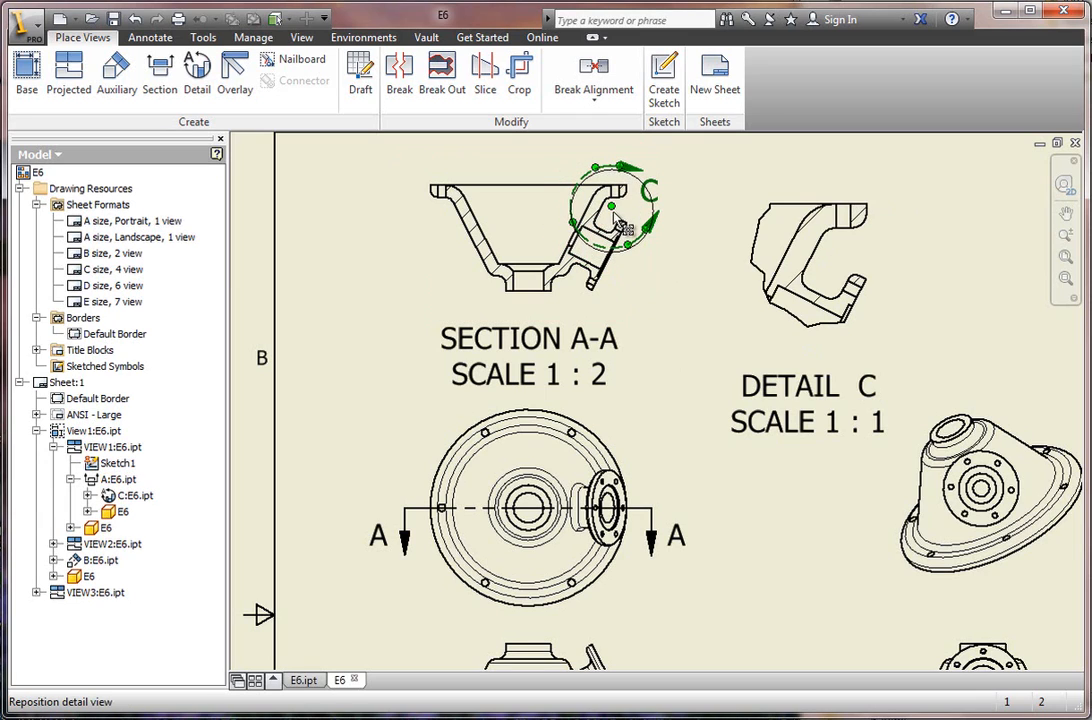
{"action": "left_click", "coordinate": [677, 286]}
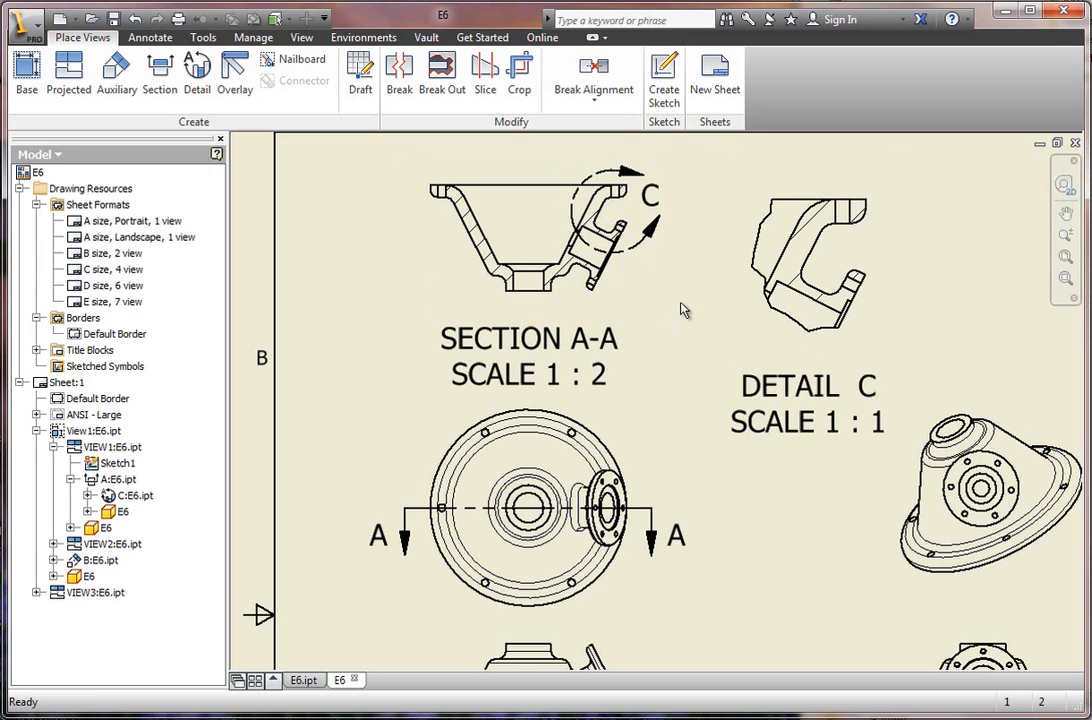
Move the detail view's label closer beneath the detail view.
{"action": "scroll", "coordinate": [679, 482], "scroll_direction": "down", "scroll_amount": 3}
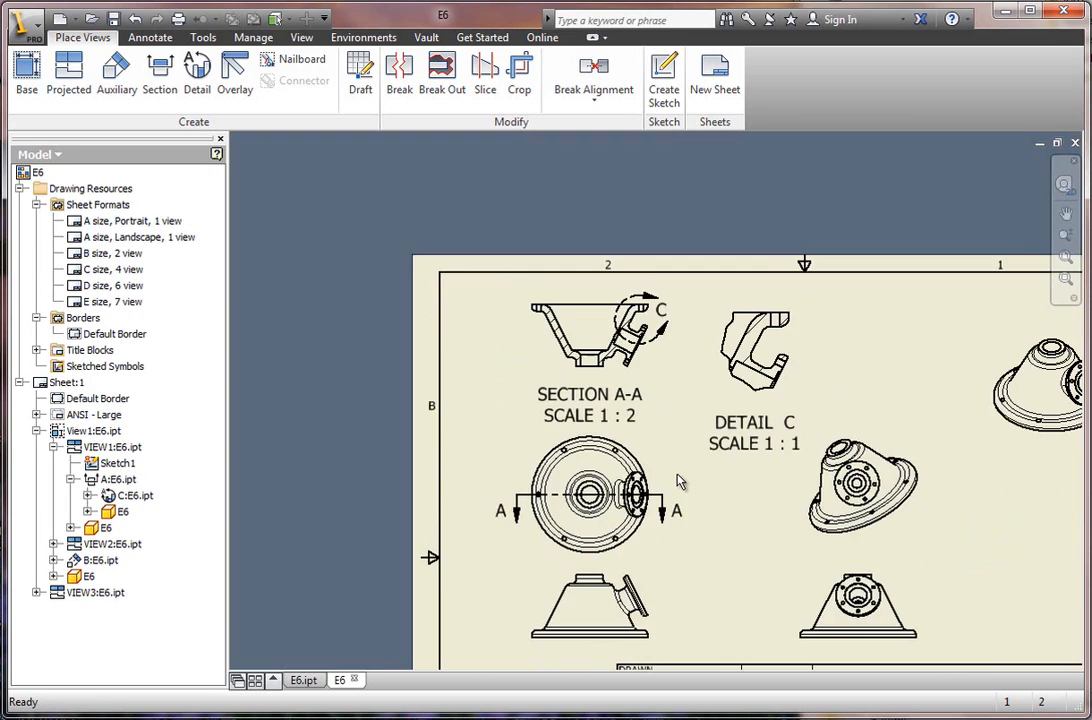
{"action": "left_click", "coordinate": [748, 445]}
{"action": "left_click_drag", "start_coordinate": [757, 428], "coordinate": [756, 408]}
{"action": "scroll", "coordinate": [748, 513], "scroll_direction": "down", "scroll_amount": 2}
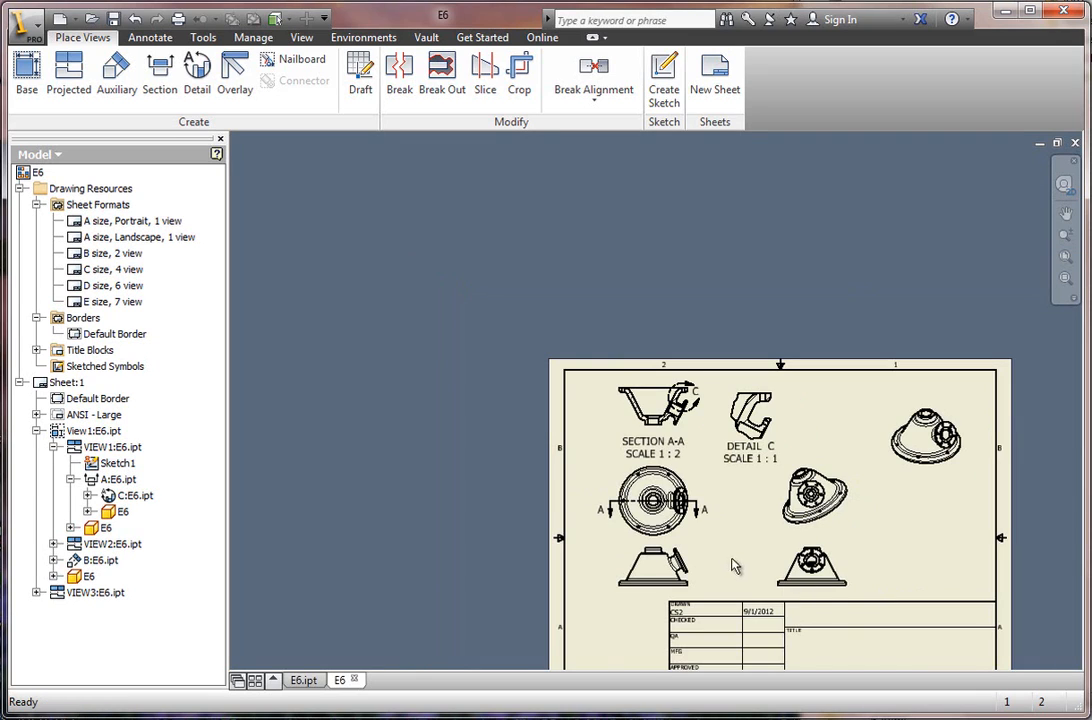
{"action": "scroll", "coordinate": [835, 585], "scroll_direction": "down", "scroll_amount": 1}
{"action": "scroll", "coordinate": [790, 558], "scroll_direction": "up", "scroll_amount": 4}
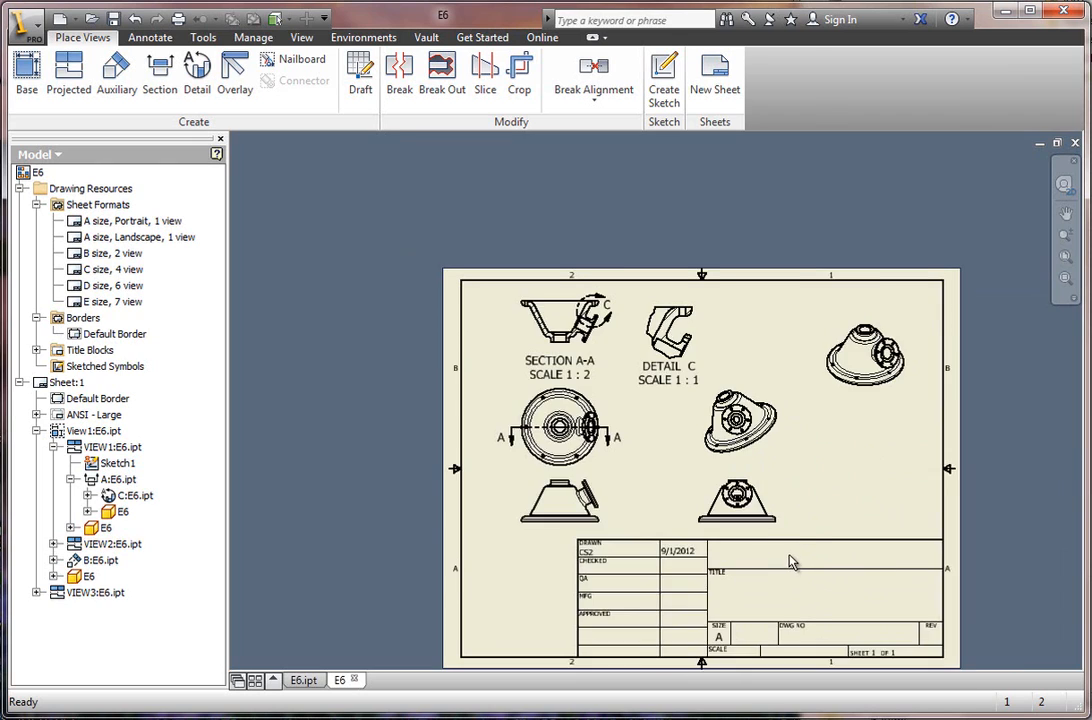
{"action": "scroll", "coordinate": [716, 480], "scroll_direction": "down", "scroll_amount": 3}
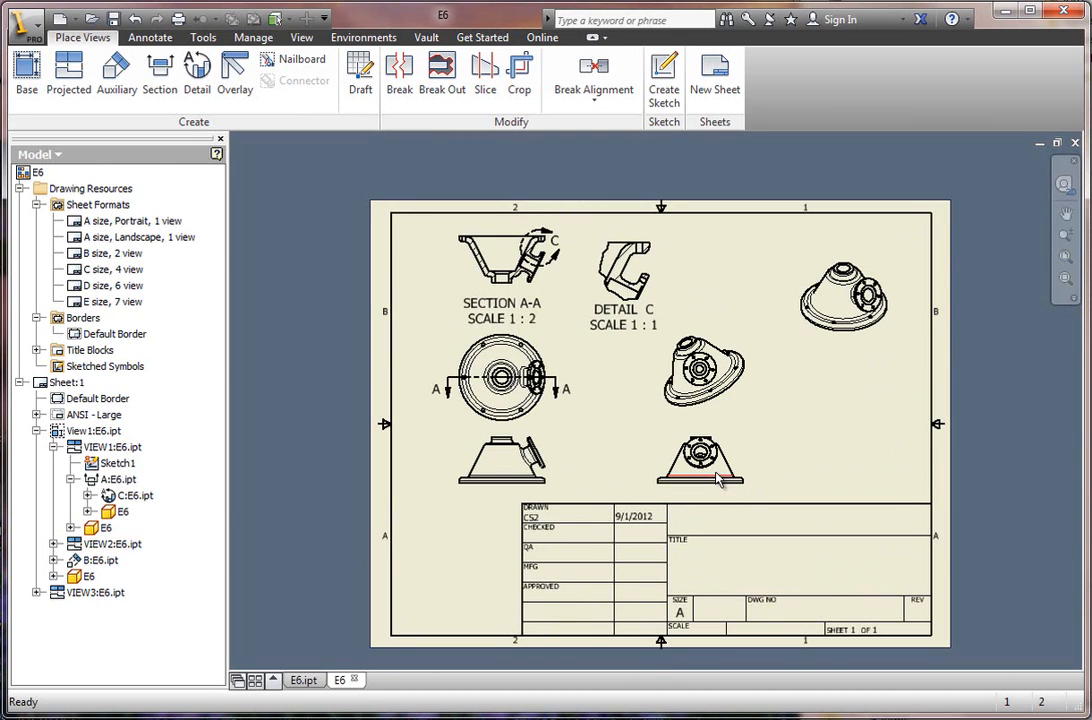
{"action": "left_click", "coordinate": [716, 480]}
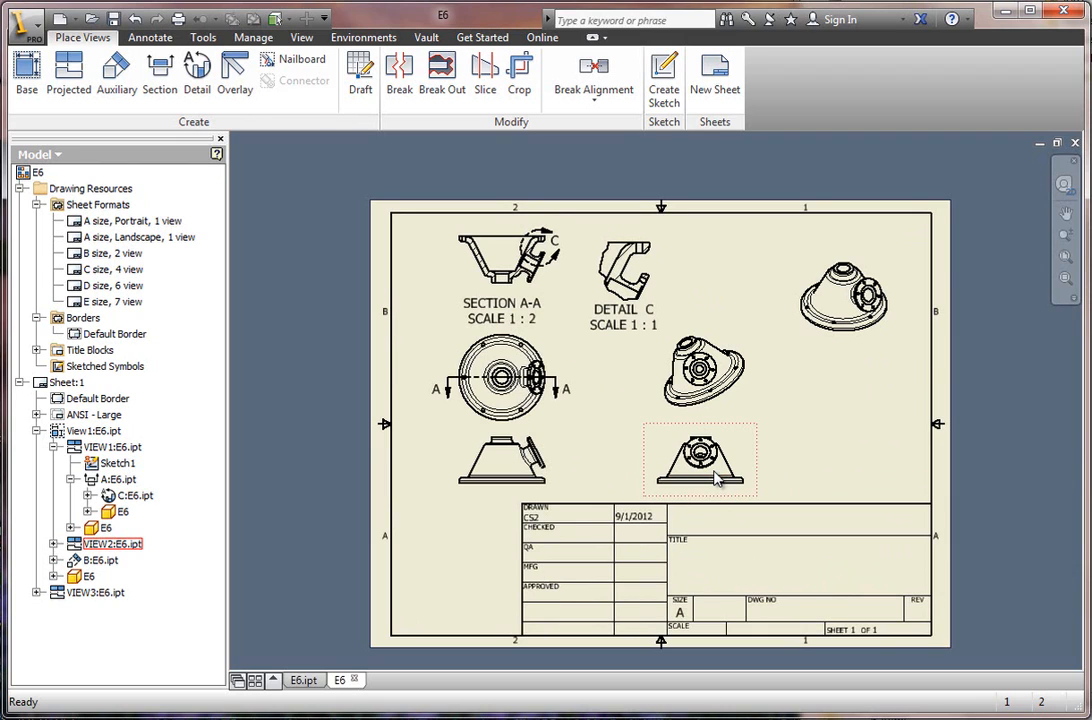
Sketch a circle about 0.8 in in diameter around the auxiliary view's flange, concentric with its bore, finish the sketch and select it.
{"action": "scroll", "coordinate": [708, 370], "scroll_direction": "up", "scroll_amount": 5}
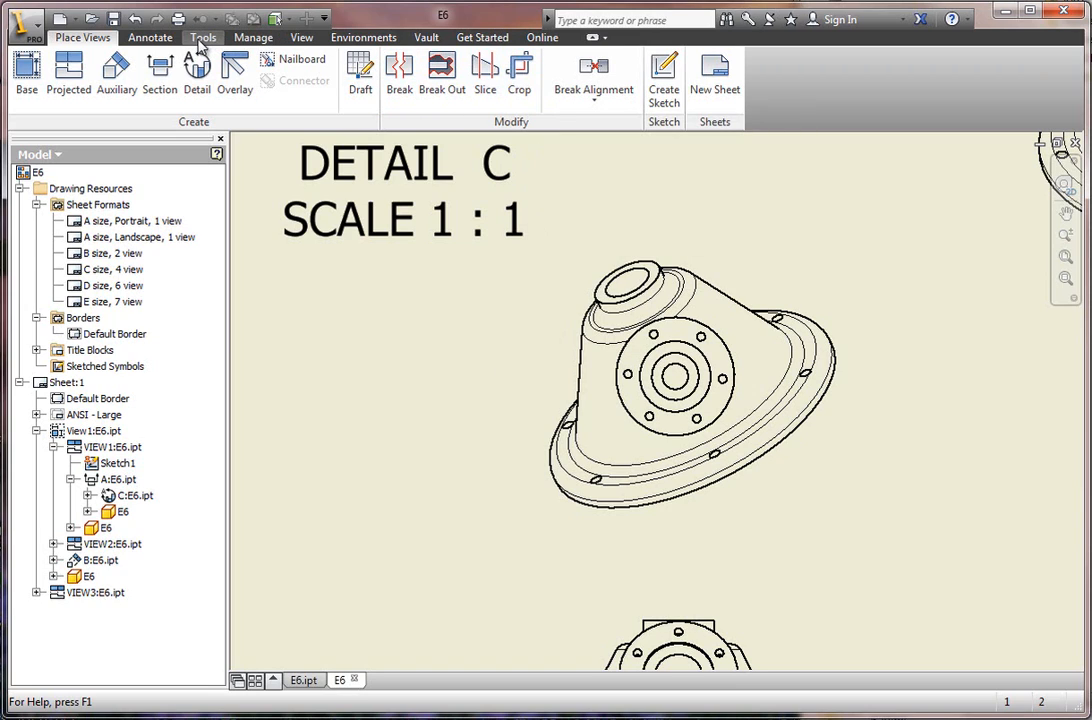
{"action": "left_click", "coordinate": [664, 92]}
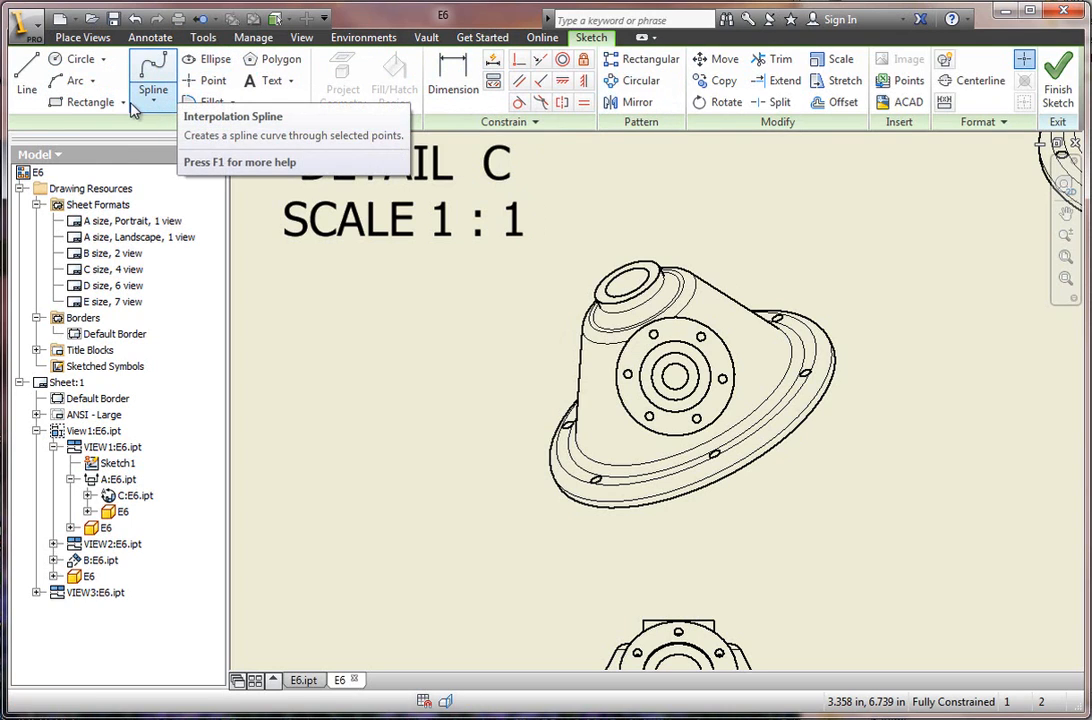
{"action": "left_click", "coordinate": [63, 62]}
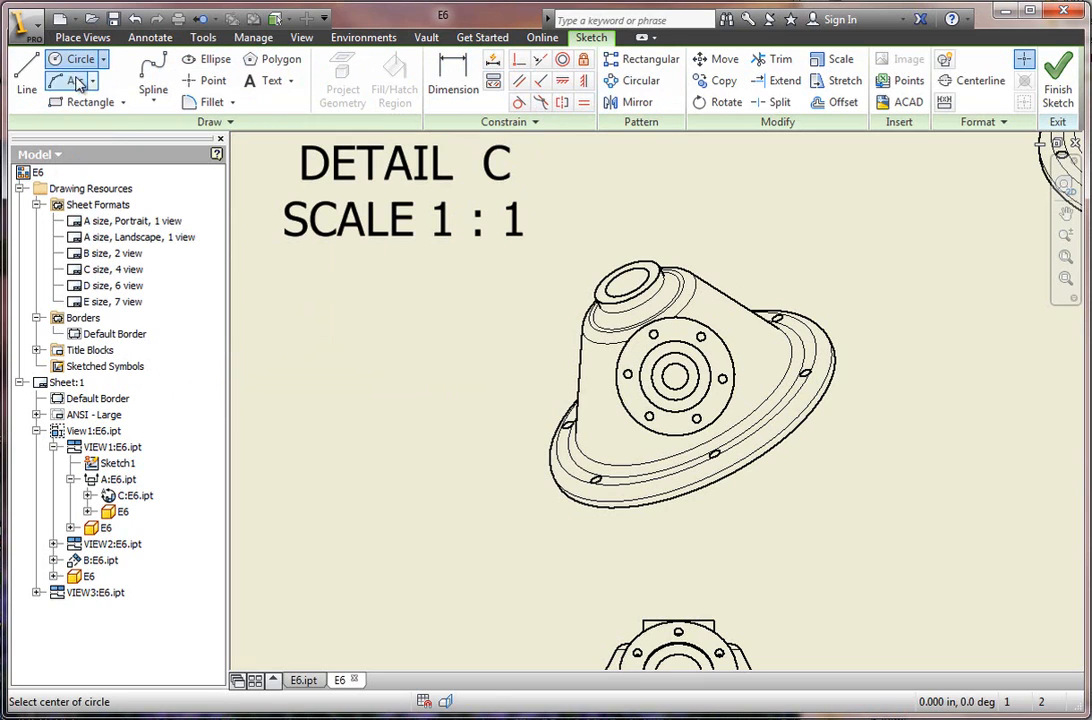
{"action": "left_click", "coordinate": [676, 376]}
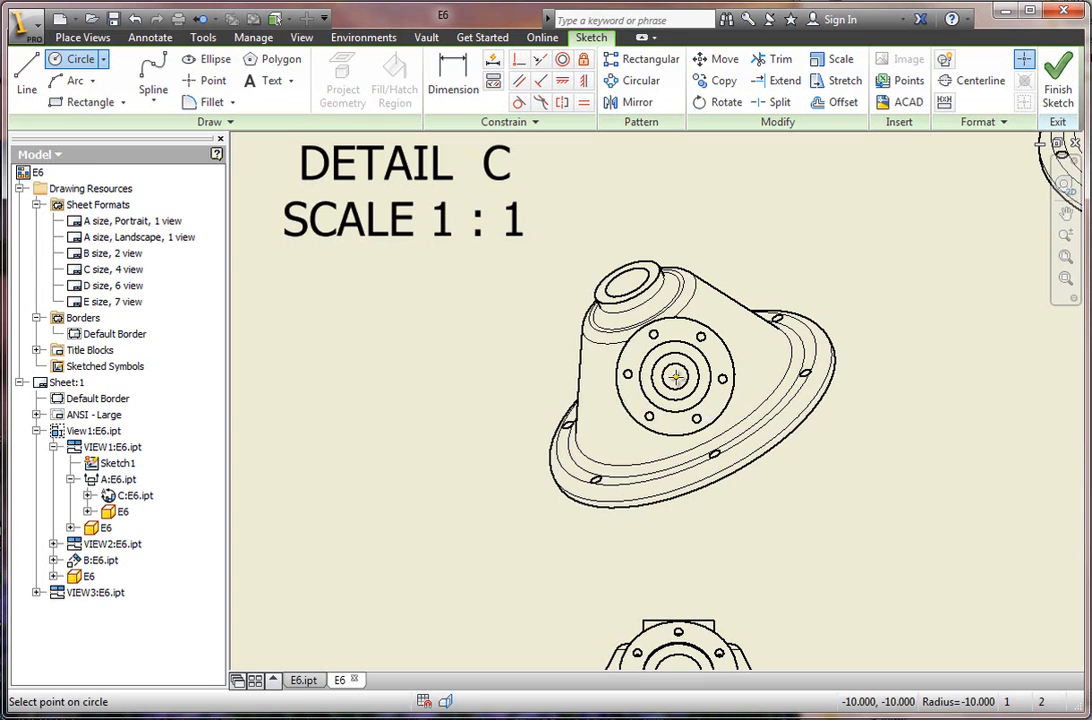
{"action": "left_click", "coordinate": [705, 450]}
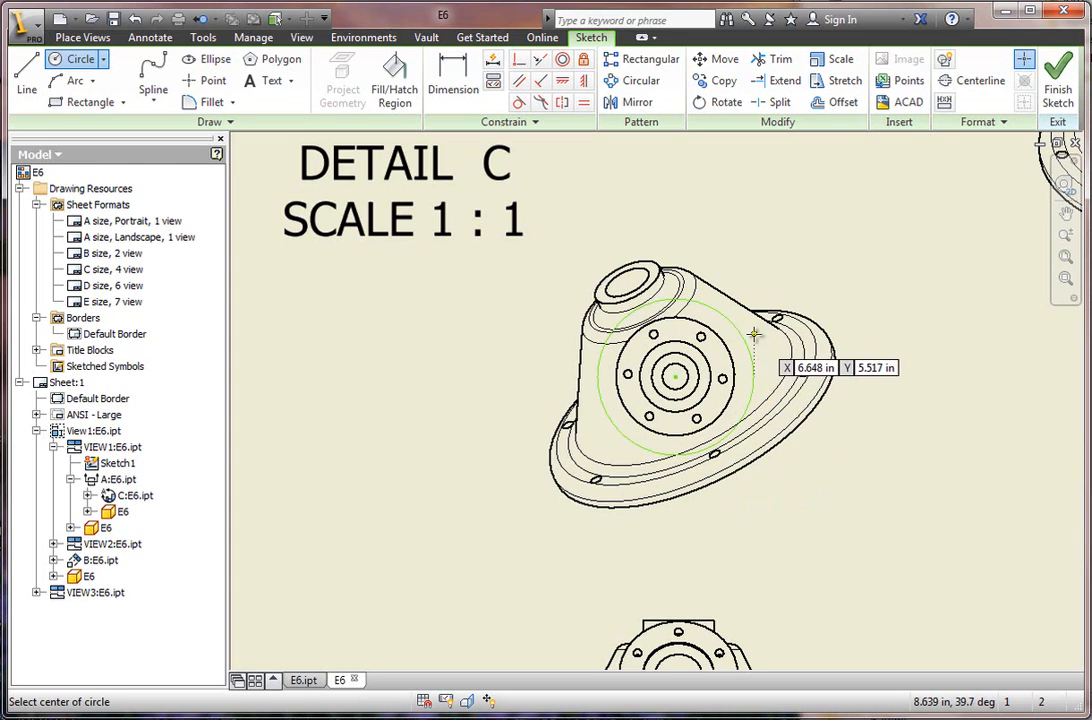
{"action": "left_click", "coordinate": [1058, 85]}
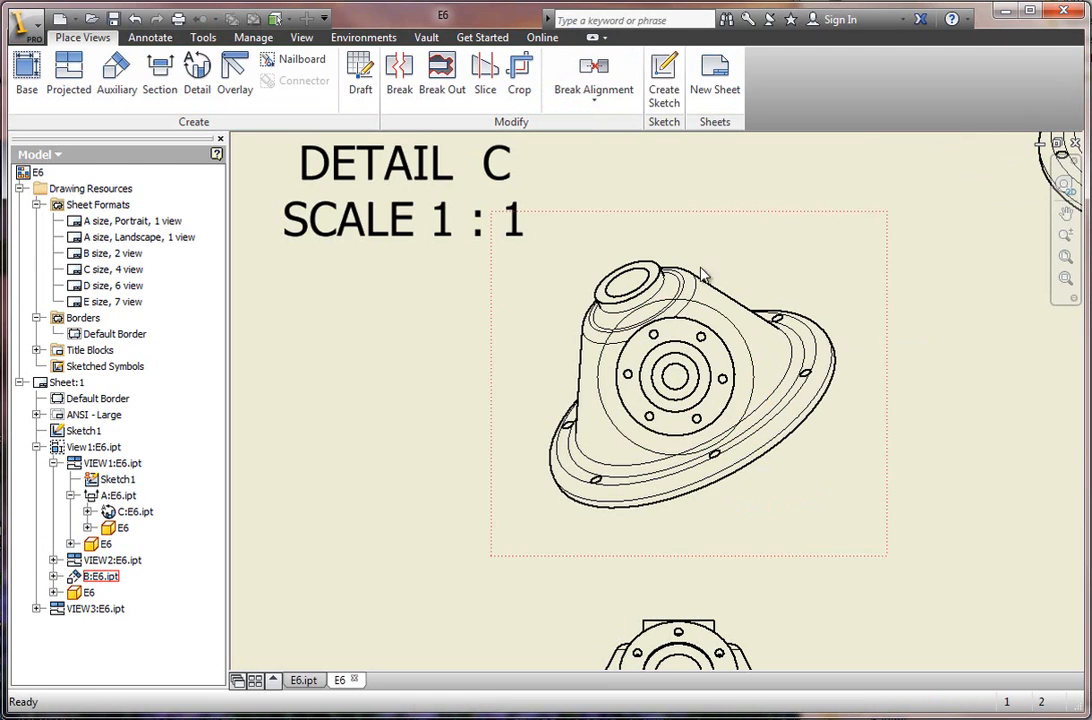
{"action": "left_click", "coordinate": [710, 325]}
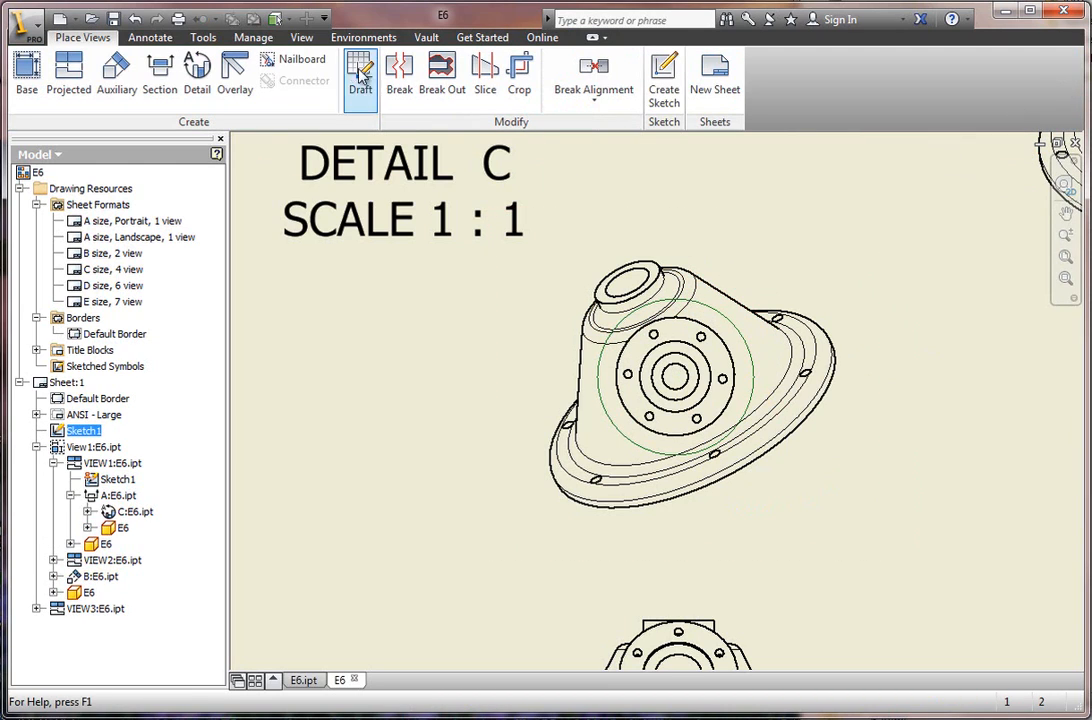
Try to crop the auxiliary view to the circle sketched around its flange.
{"action": "left_click", "coordinate": [520, 80]}
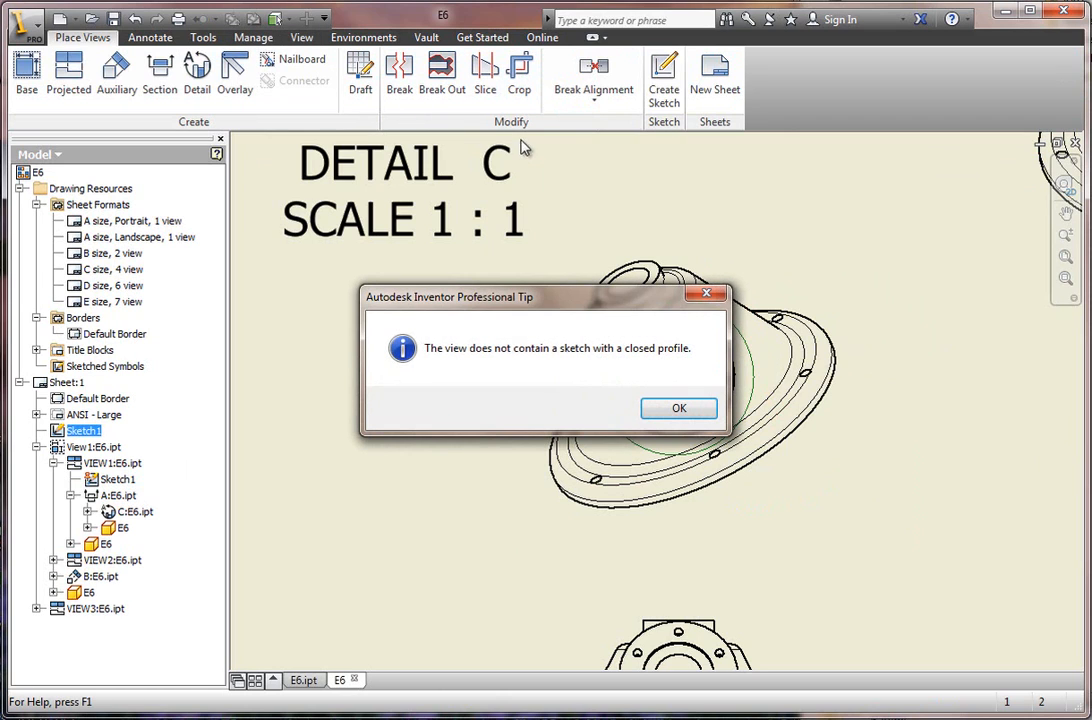
{"action": "left_click", "coordinate": [675, 410]}
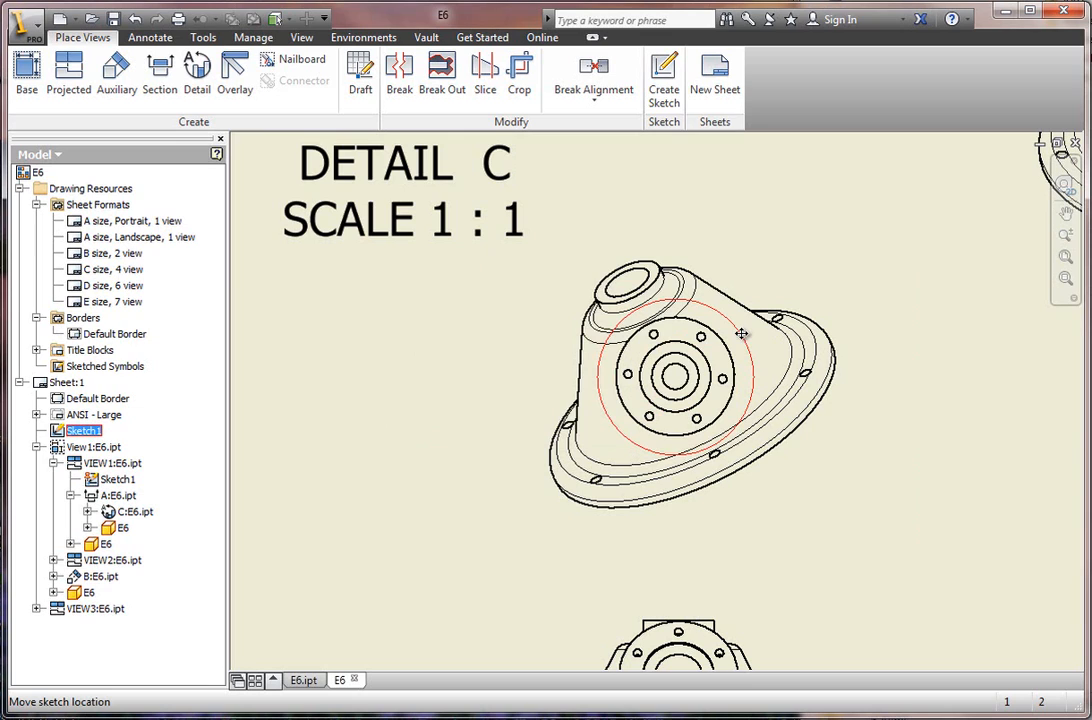
{"action": "left_click", "coordinate": [520, 80]}
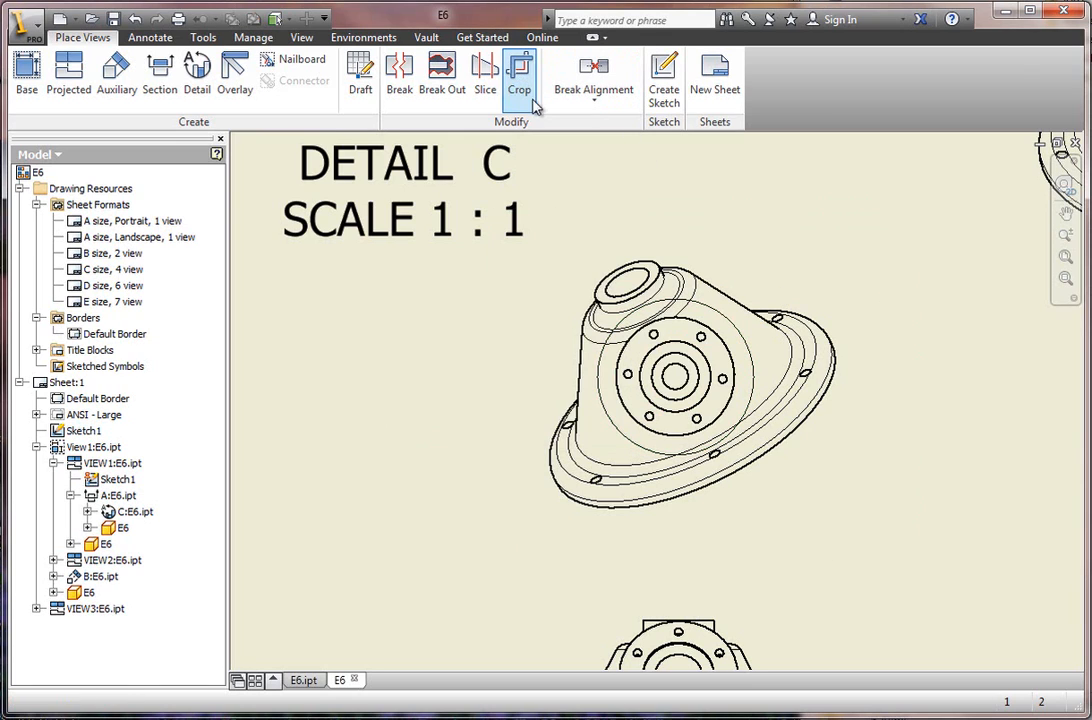
{"action": "left_click", "coordinate": [713, 306]}
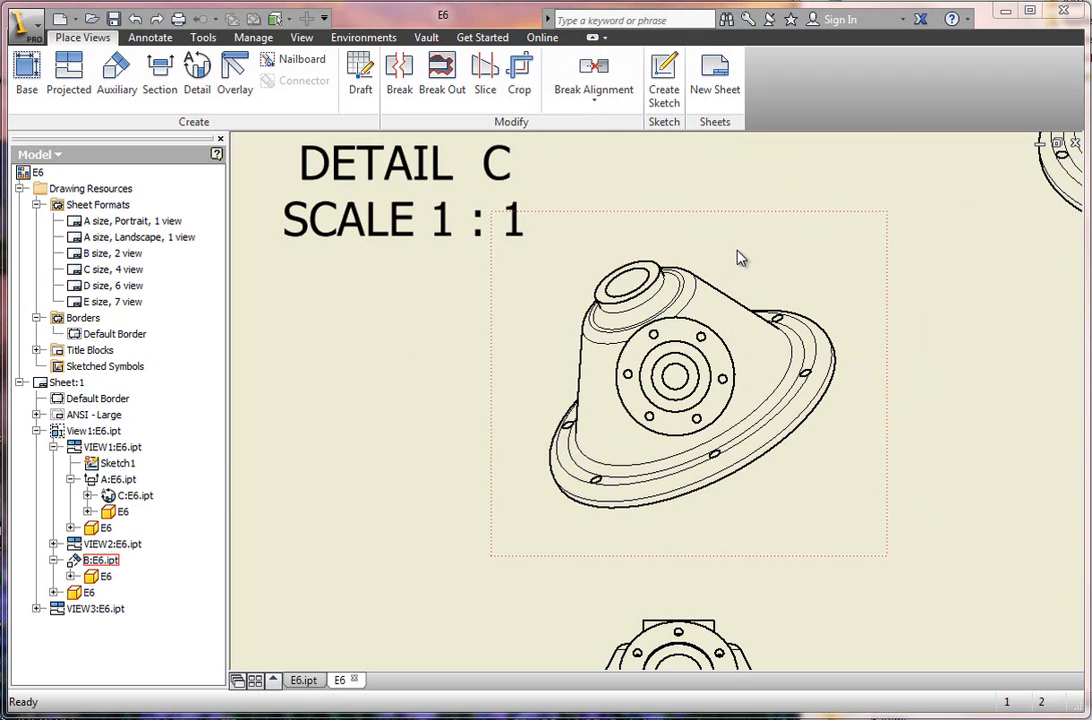
Sketch a circle about 1.64 in in diameter inside the auxiliary view, centered on the flange bore, and finish the sketch.
{"action": "left_click", "coordinate": [802, 266]}
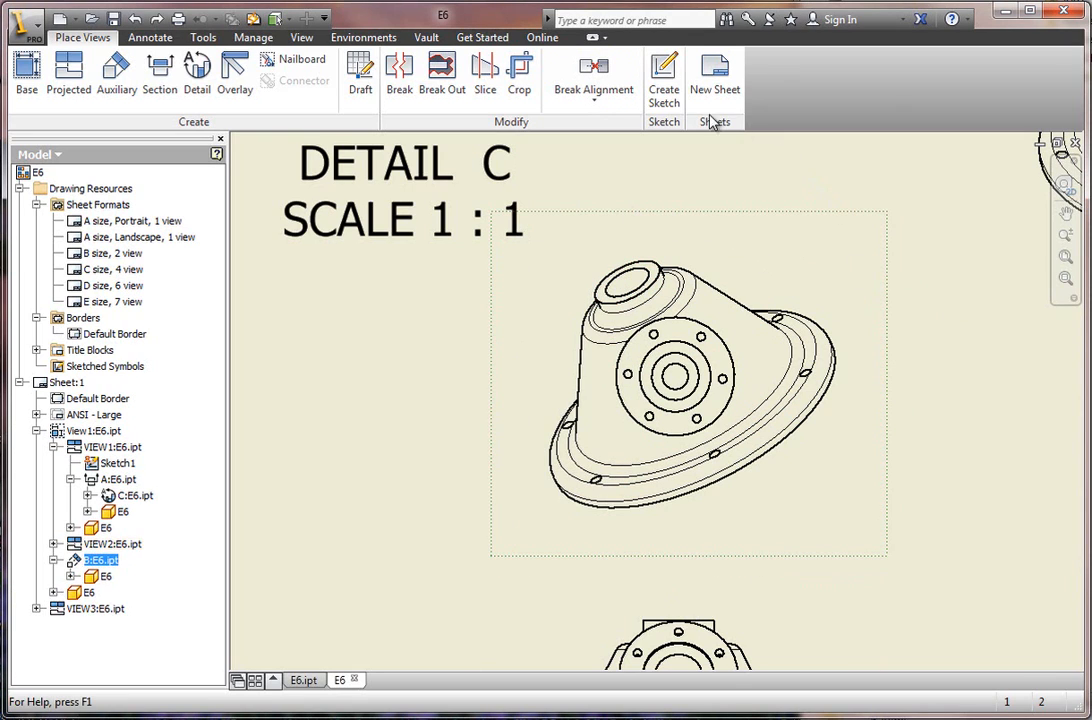
{"action": "left_click", "coordinate": [665, 92]}
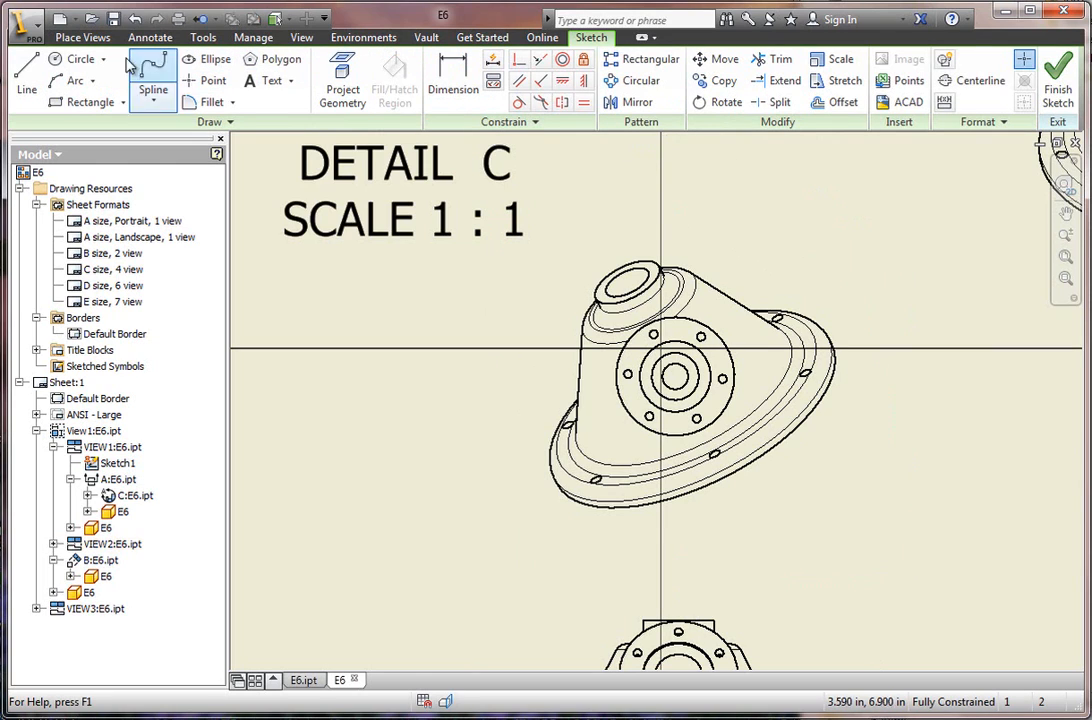
{"action": "left_click", "coordinate": [76, 59]}
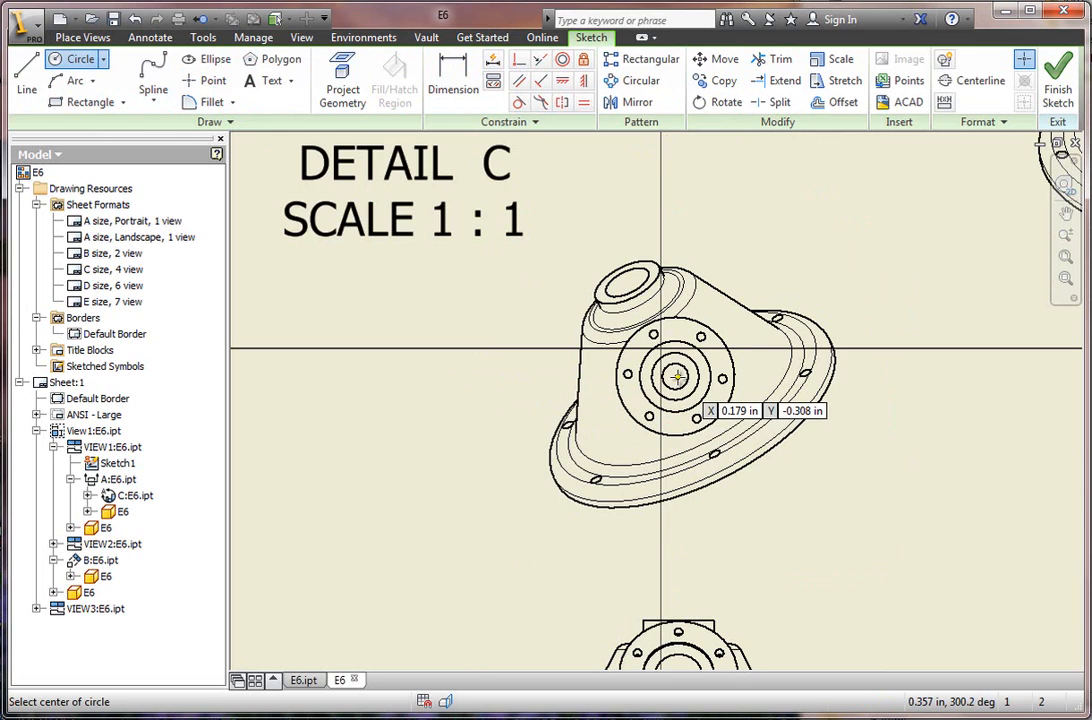
{"action": "left_click", "coordinate": [677, 376]}
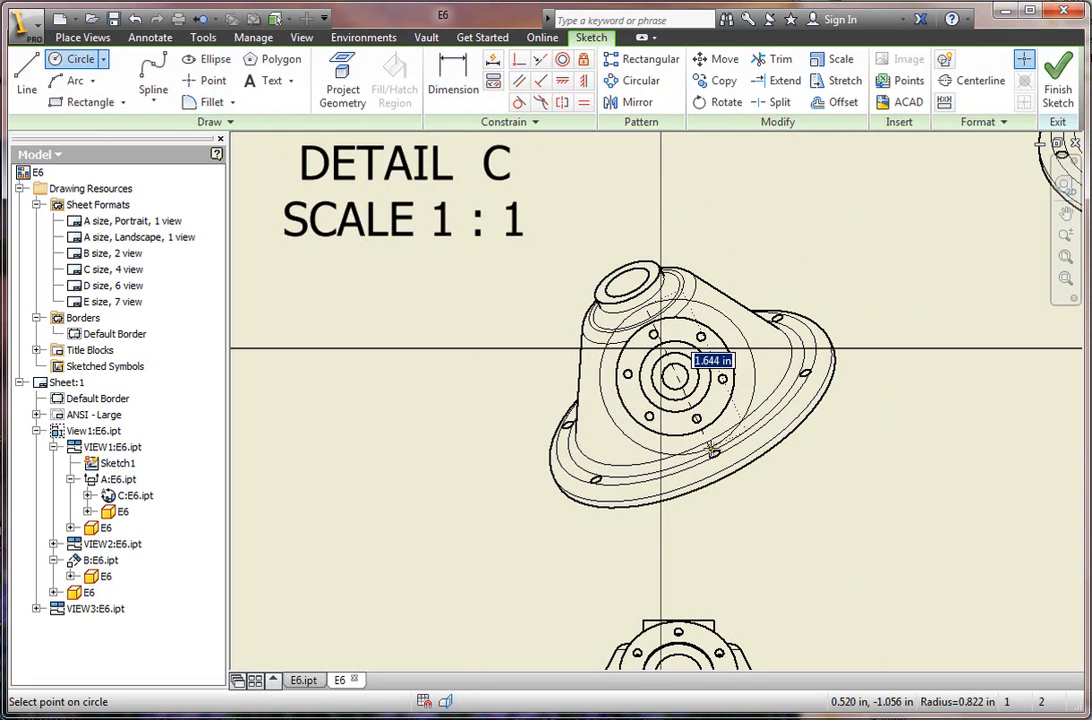
{"action": "left_click", "coordinate": [720, 441]}
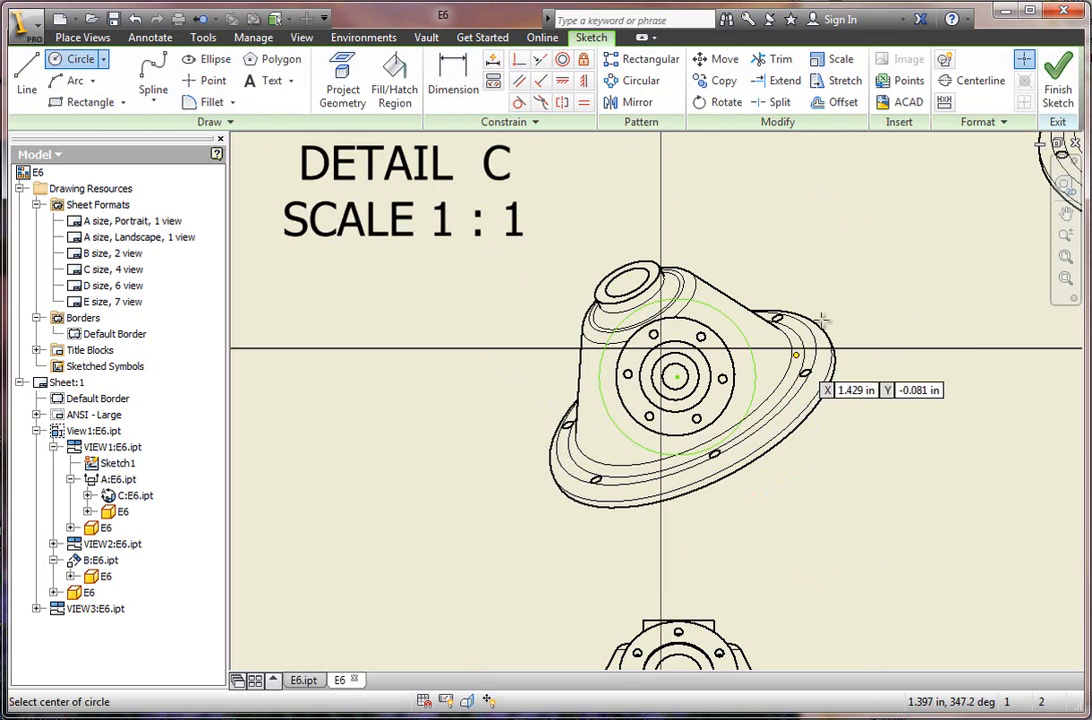
{"action": "left_click", "coordinate": [1058, 88]}
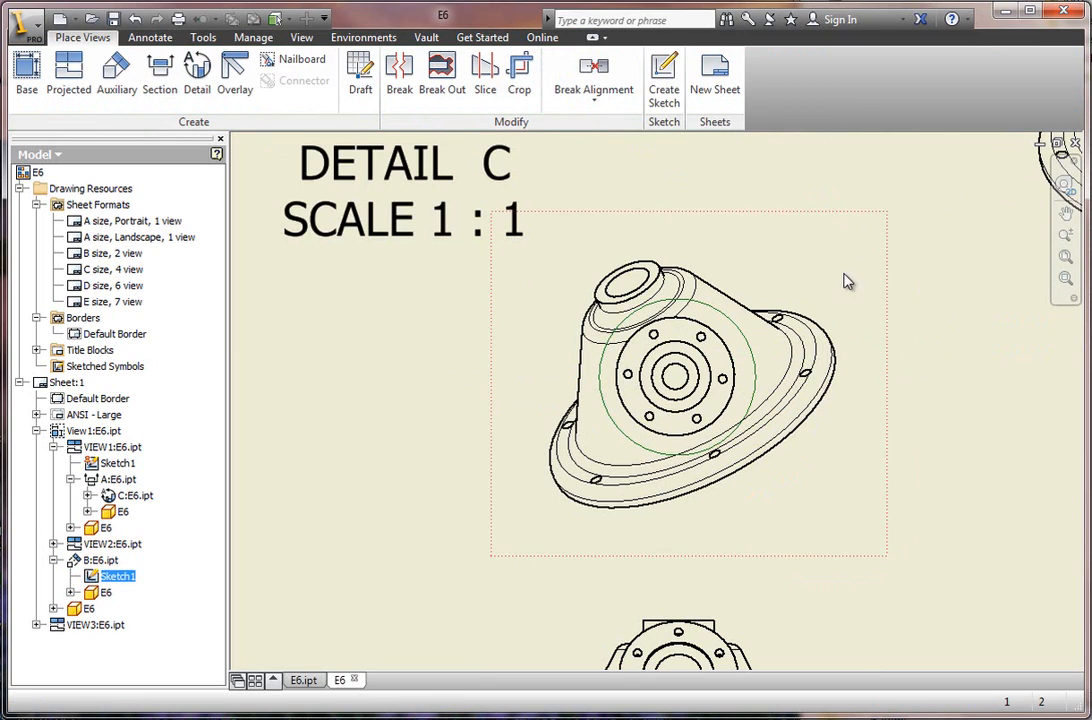
Crop the auxiliary view to the circle sketched around its flange, keeping the crop cut lines displayed.
{"action": "left_click", "coordinate": [520, 80]}
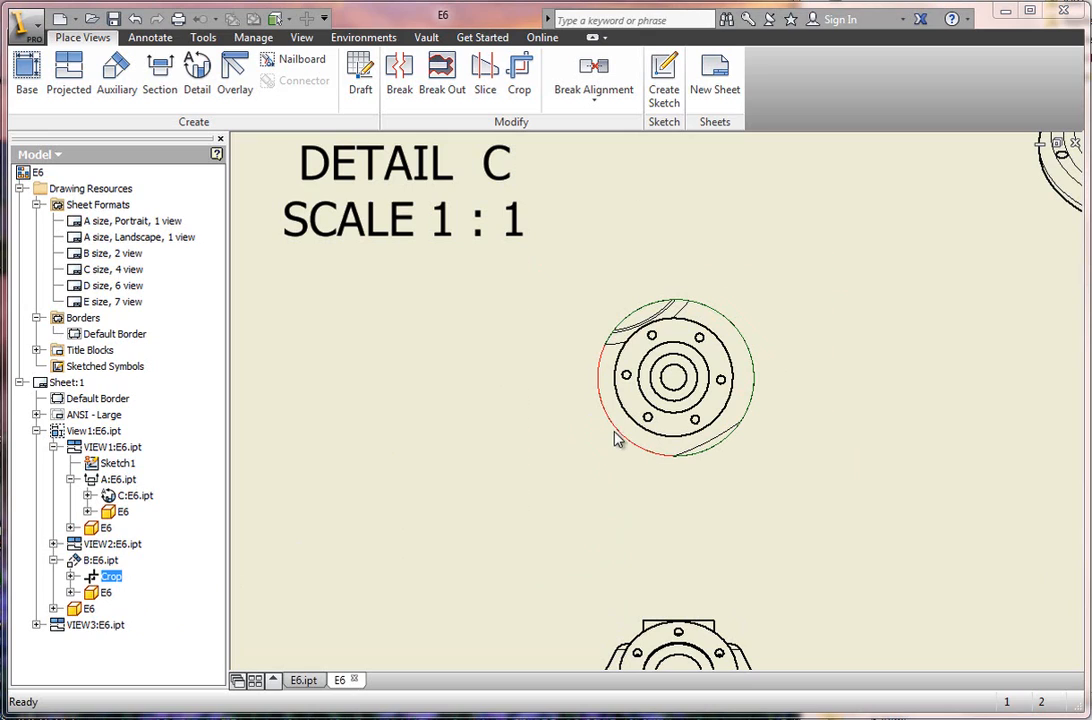
{"action": "right_click", "coordinate": [104, 578]}
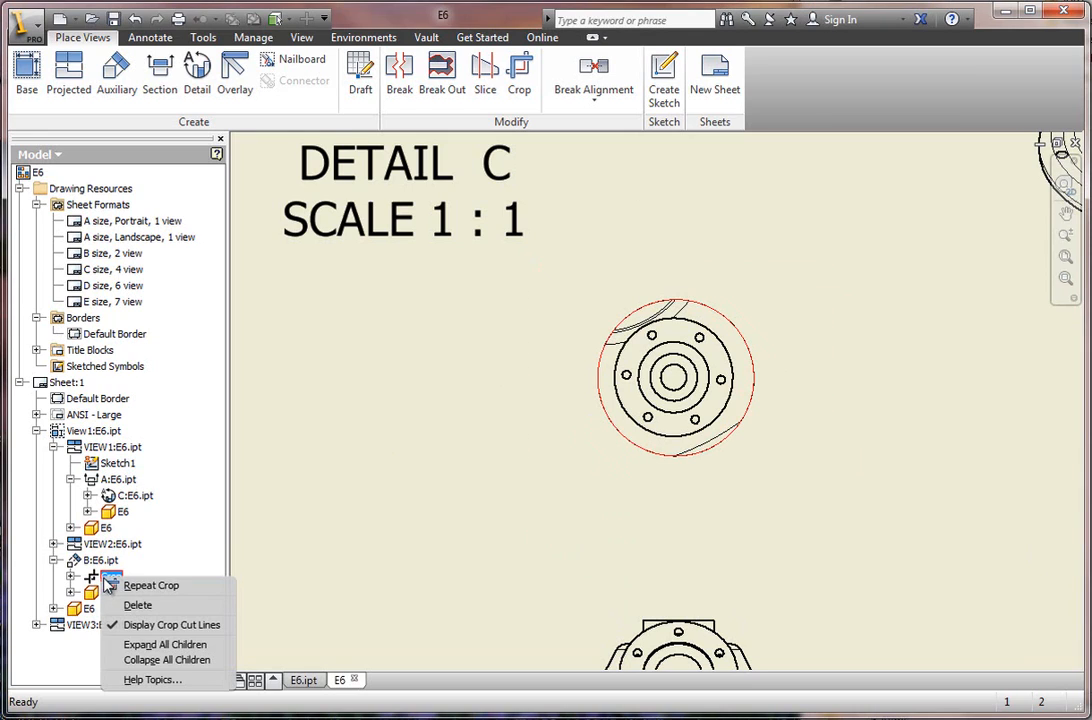
{"action": "left_click", "coordinate": [373, 491]}
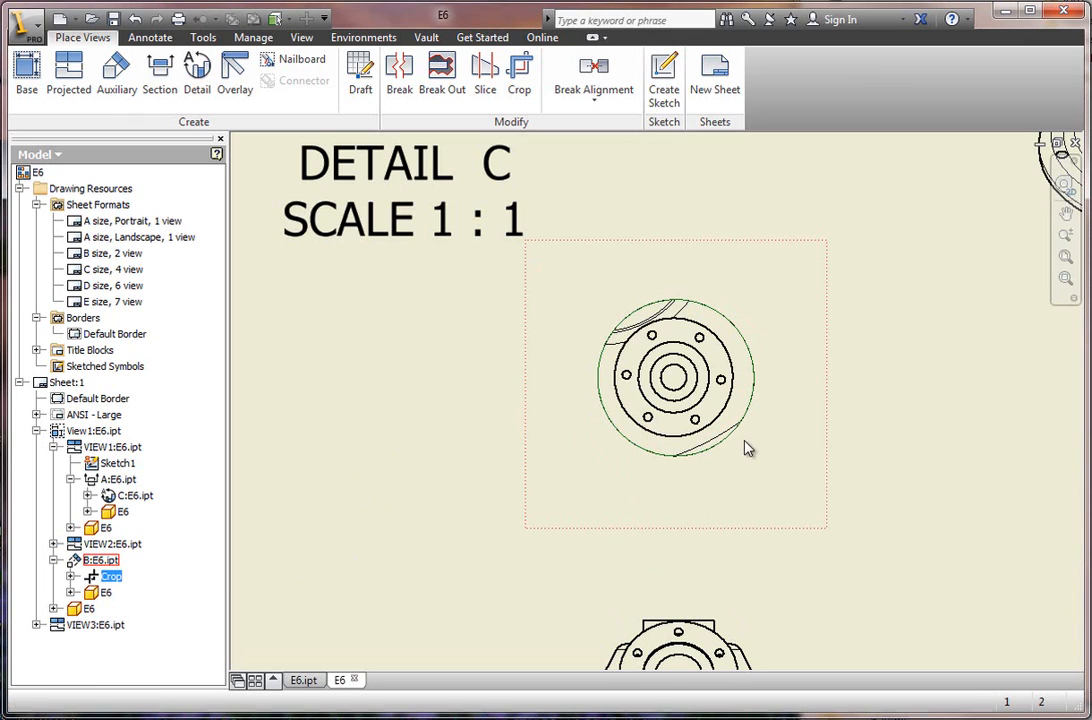
{"action": "scroll", "coordinate": [640, 455], "scroll_direction": "up", "scroll_amount": 2}
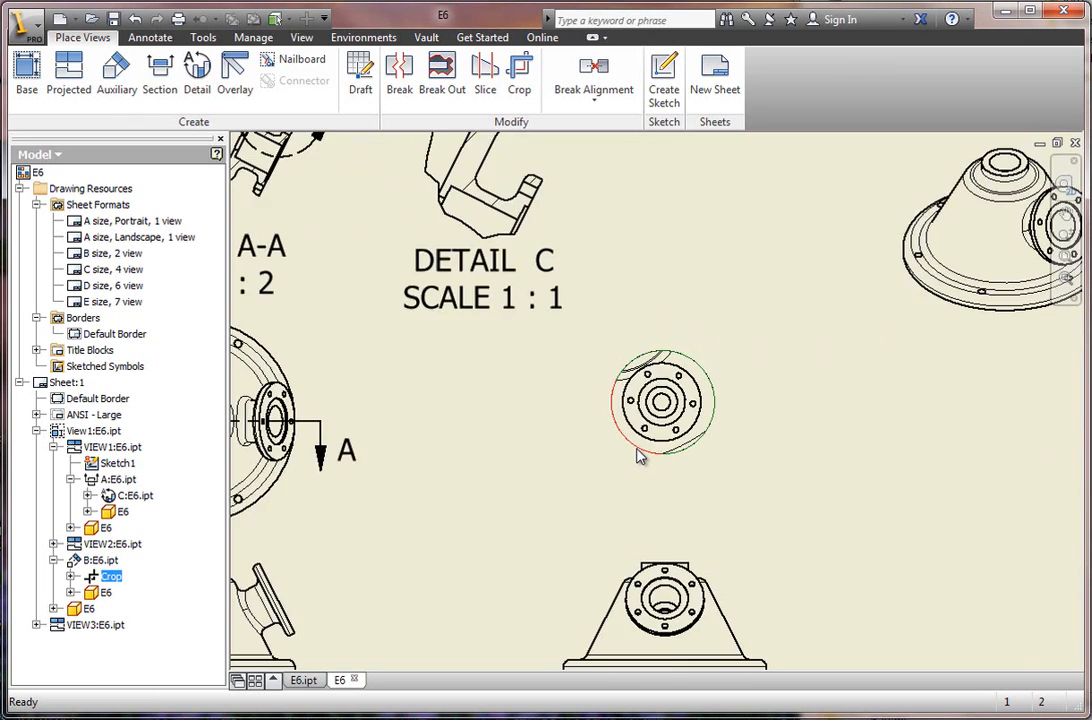
{"action": "scroll", "coordinate": [636, 454], "scroll_direction": "up", "scroll_amount": 3}
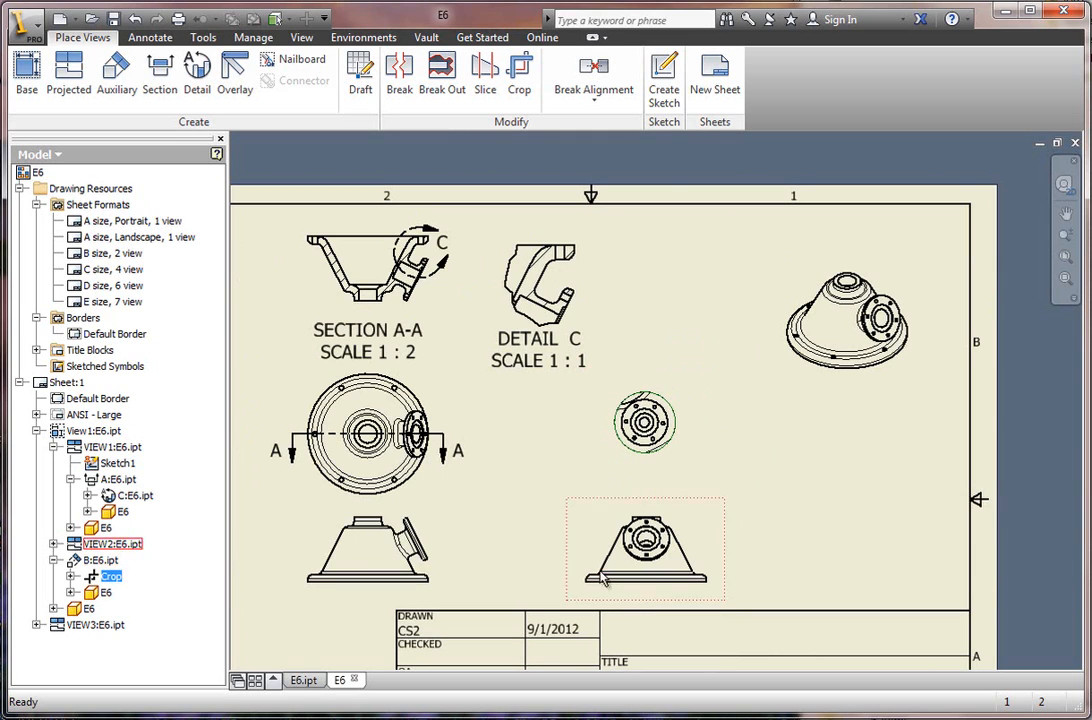
{"action": "scroll", "coordinate": [530, 605], "scroll_direction": "down", "scroll_amount": 1}
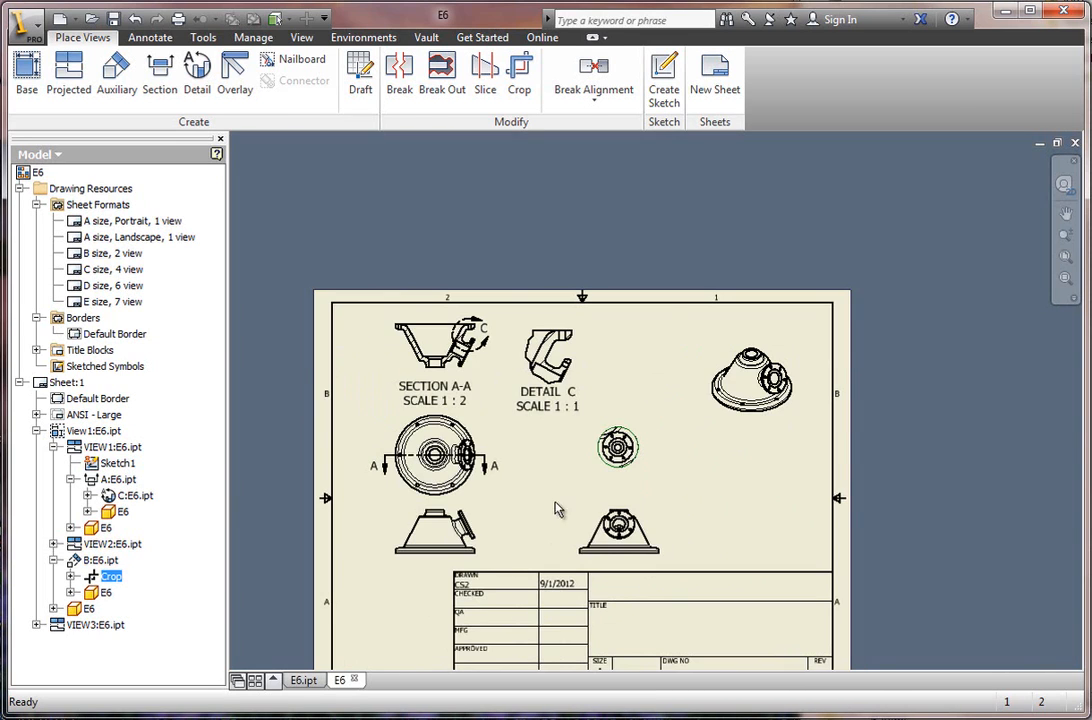
{"action": "scroll", "coordinate": [558, 510], "scroll_direction": "up", "scroll_amount": 1}
{"action": "scroll", "coordinate": [565, 528], "scroll_direction": "down", "scroll_amount": 2}
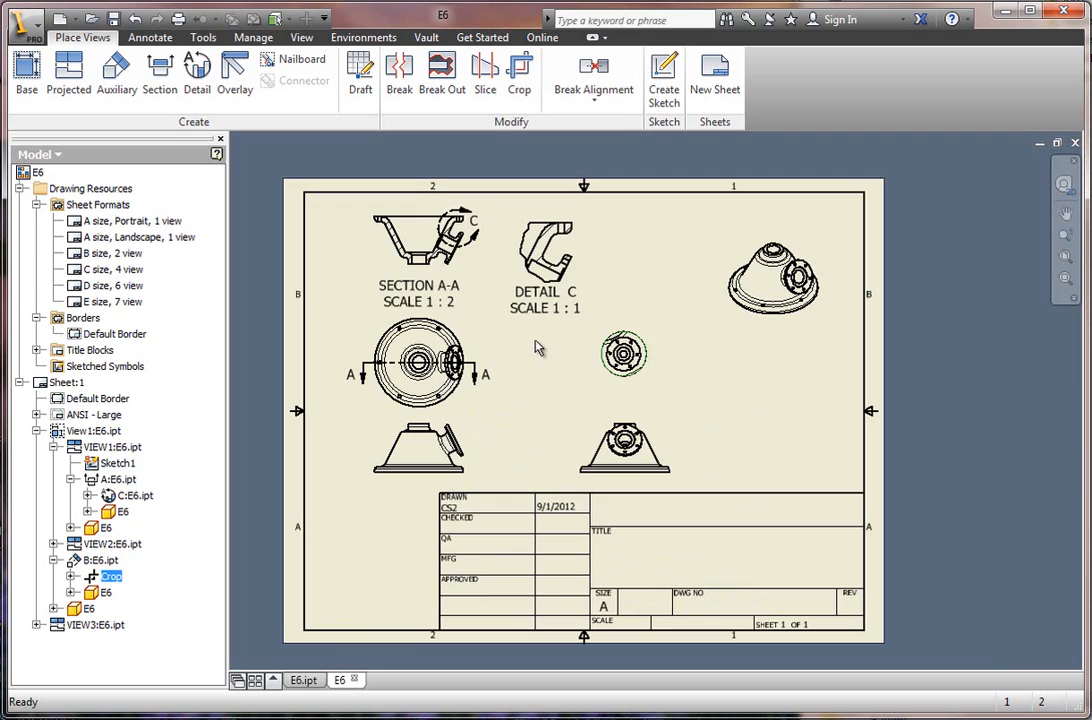
Create a centered pattern in the cropped auxiliary view, centered on the flange bore and running through all six bolt holes.
{"action": "left_click", "coordinate": [150, 38]}
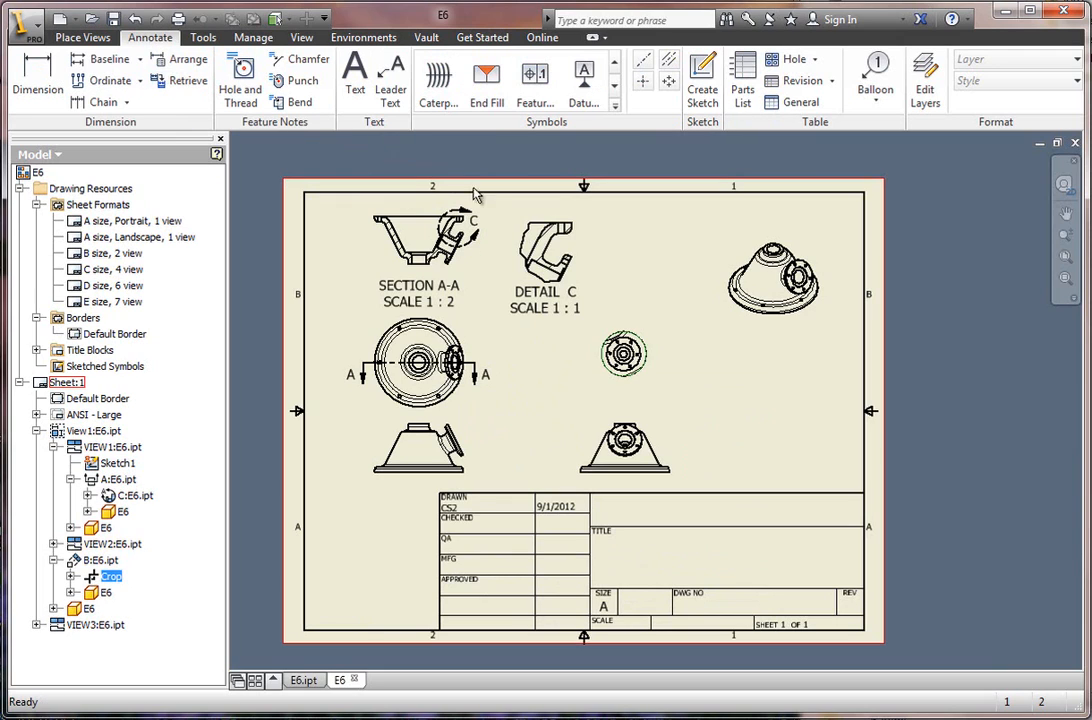
{"action": "left_click", "coordinate": [669, 82]}
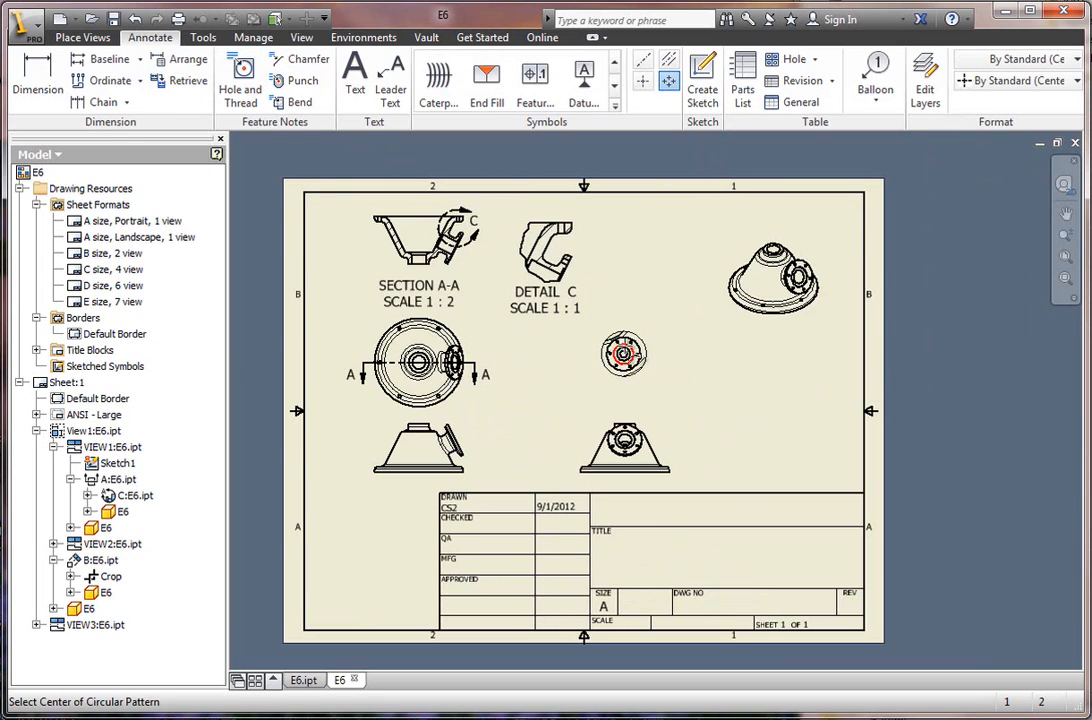
{"action": "scroll", "coordinate": [624, 356], "scroll_direction": "up", "scroll_amount": 10}
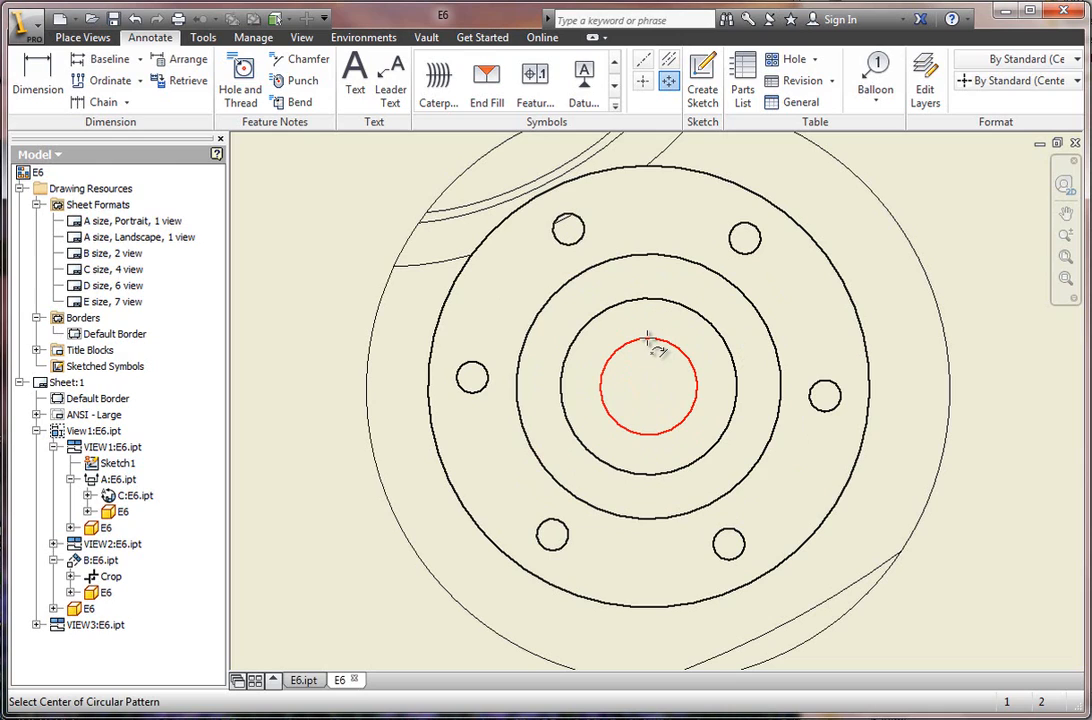
{"action": "left_click", "coordinate": [668, 88]}
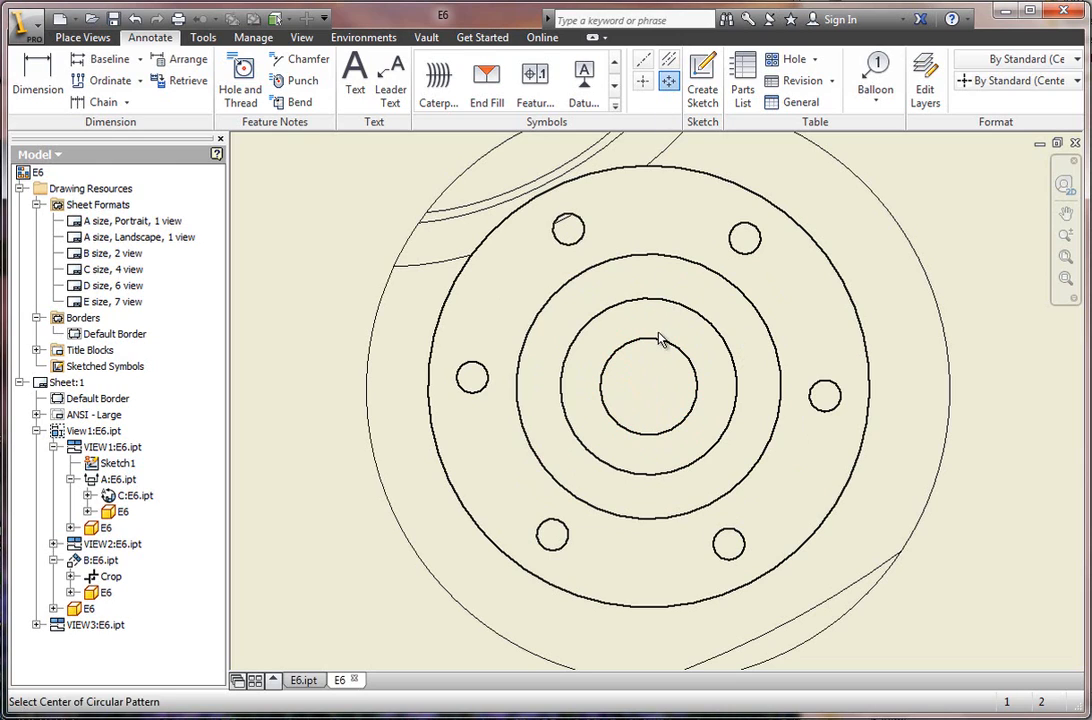
{"action": "left_click", "coordinate": [670, 341]}
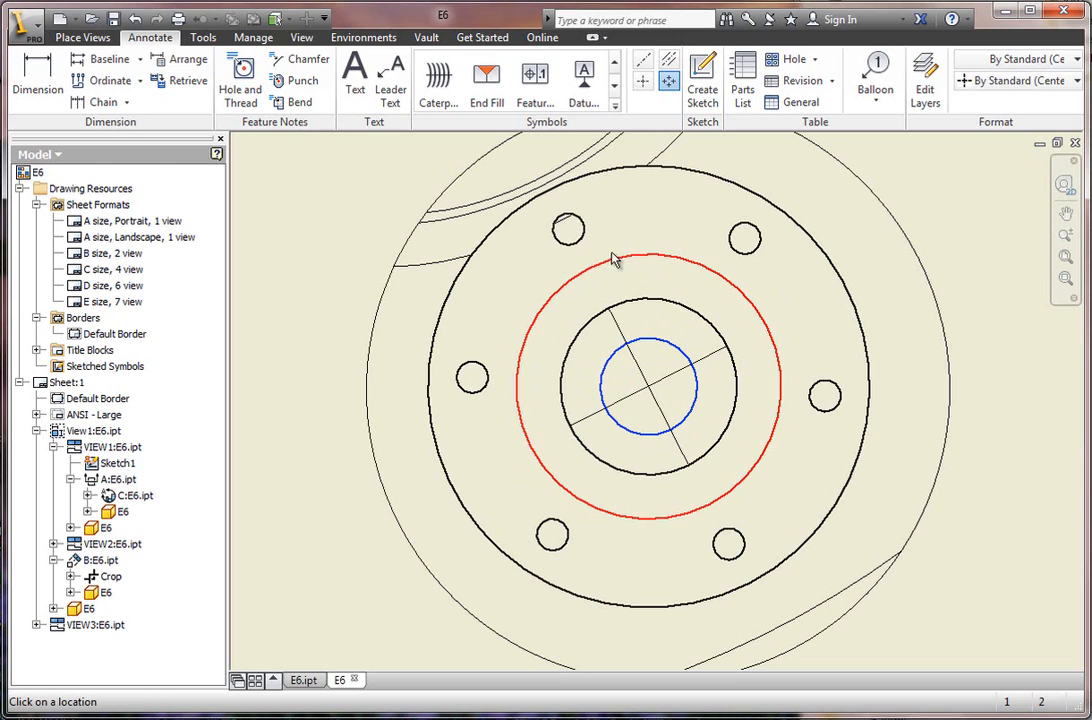
{"action": "left_click", "coordinate": [580, 243]}
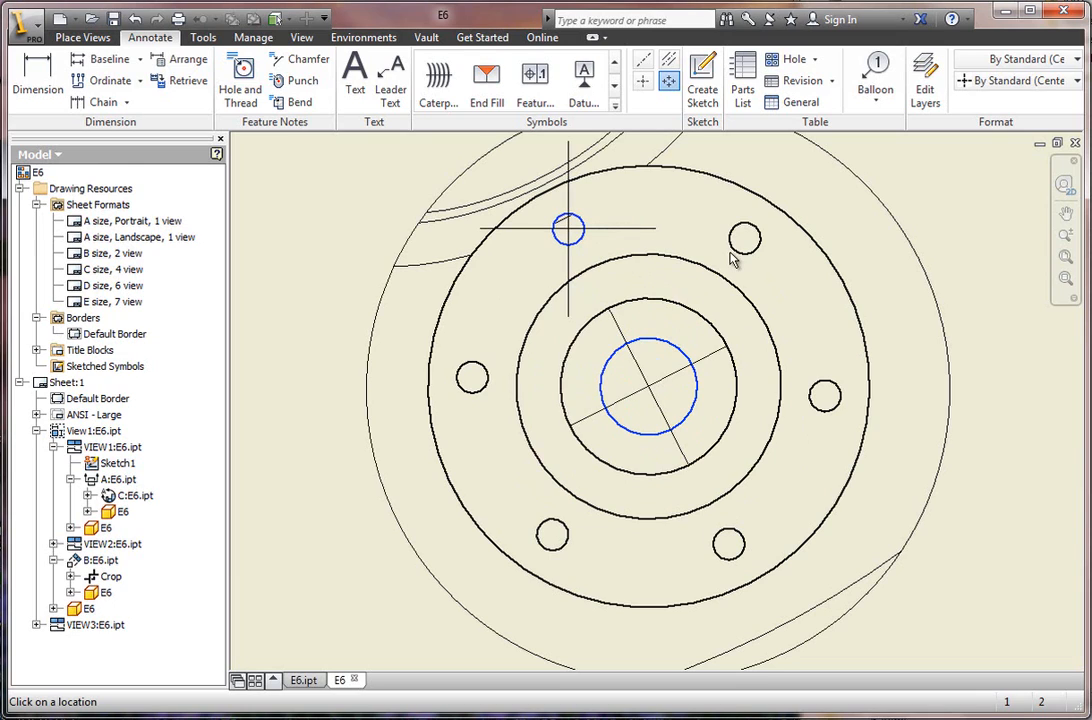
{"action": "left_click", "coordinate": [740, 243]}
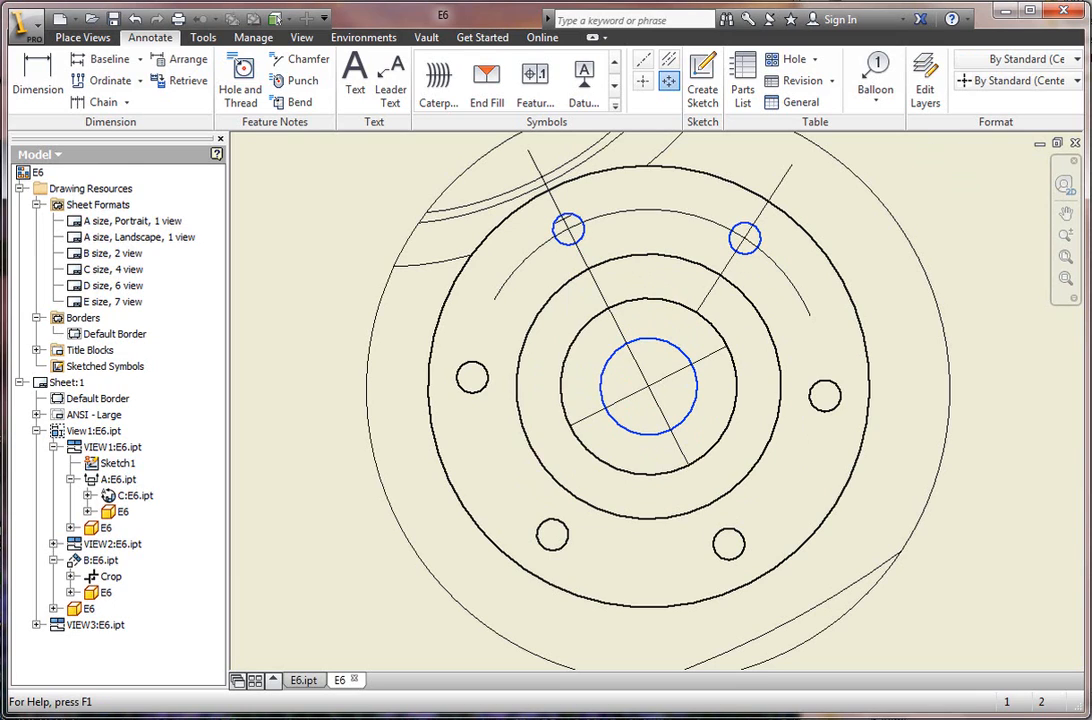
{"action": "left_click", "coordinate": [825, 396]}
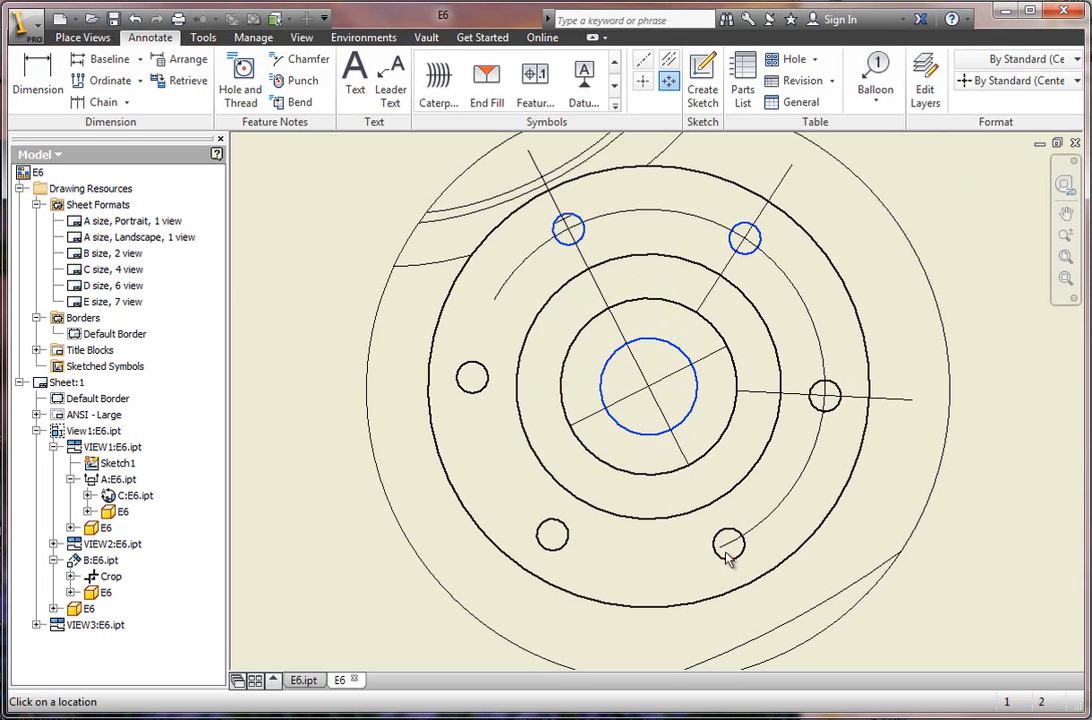
{"action": "left_click", "coordinate": [729, 545]}
{"action": "left_click", "coordinate": [552, 535]}
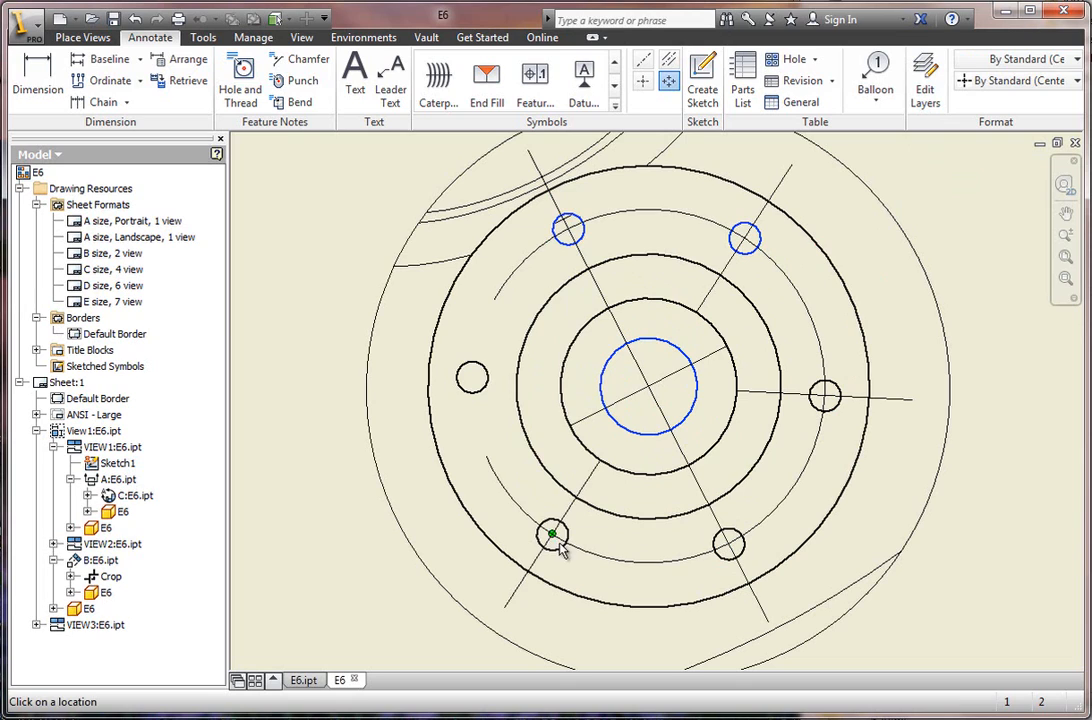
{"action": "left_click", "coordinate": [471, 378]}
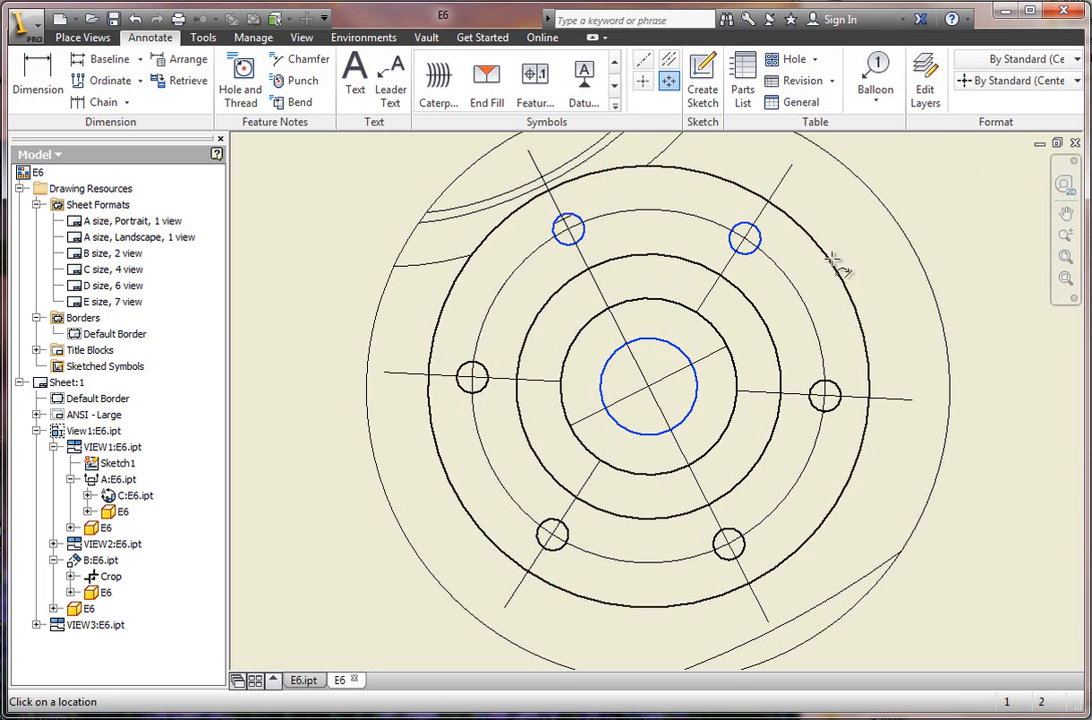
{"action": "right_click", "coordinate": [870, 248]}
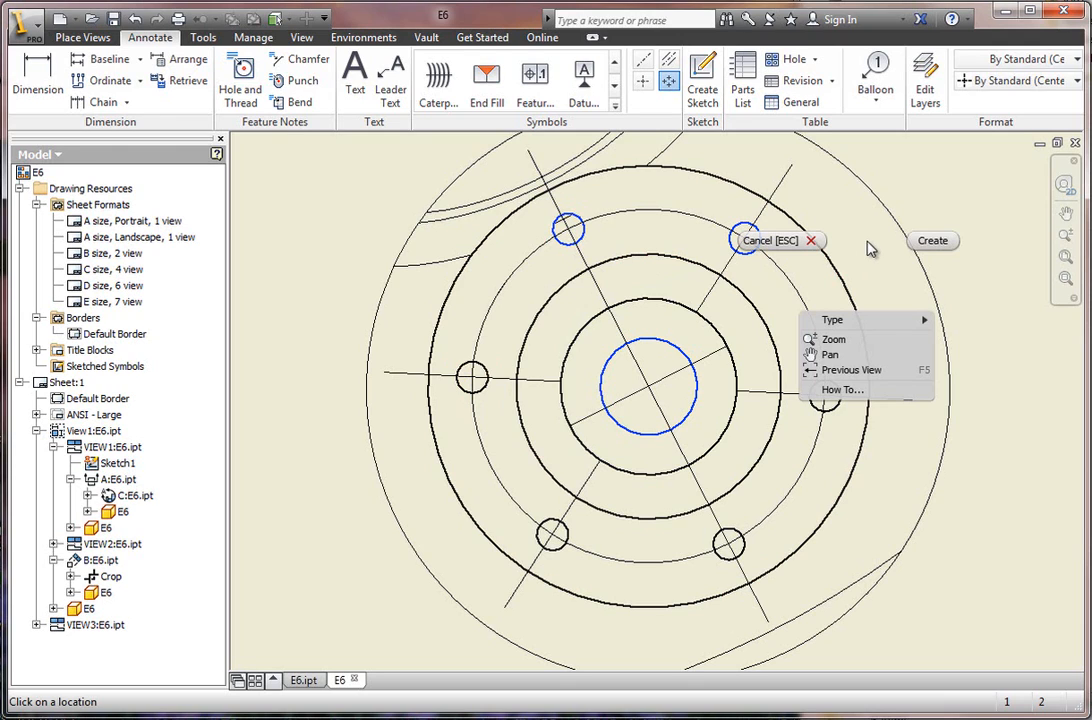
{"action": "left_click", "coordinate": [930, 242]}
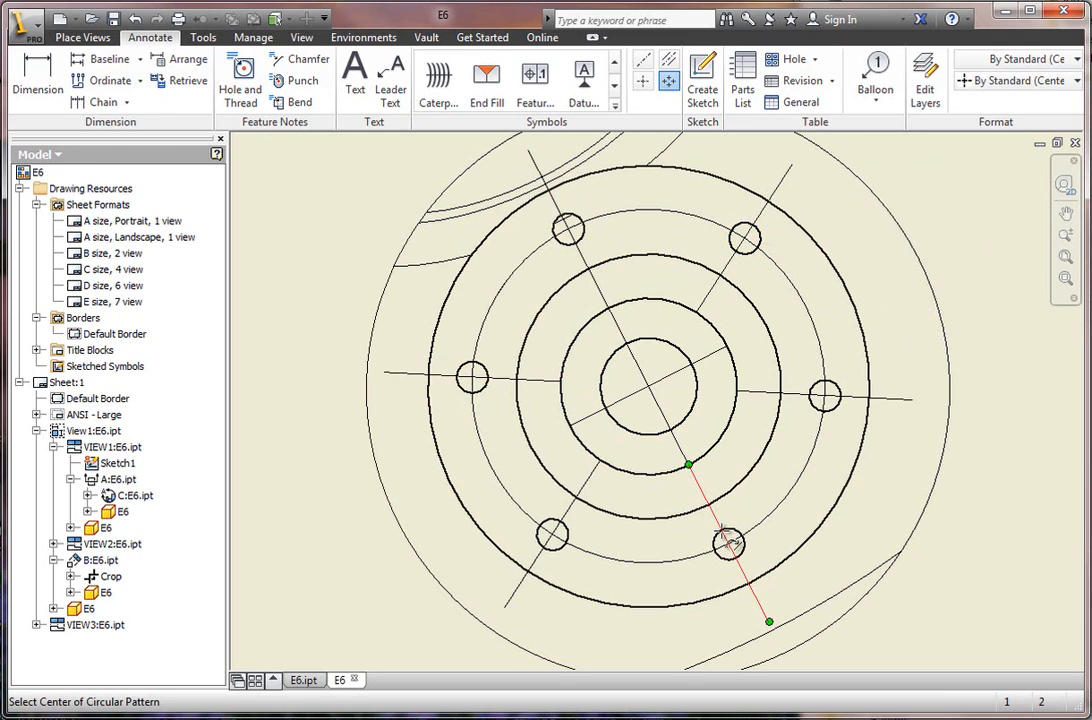
Add a center mark to the outer circle of the top view, the one carrying the A-A section line.
{"action": "scroll", "coordinate": [730, 541], "scroll_direction": "down", "scroll_amount": 3}
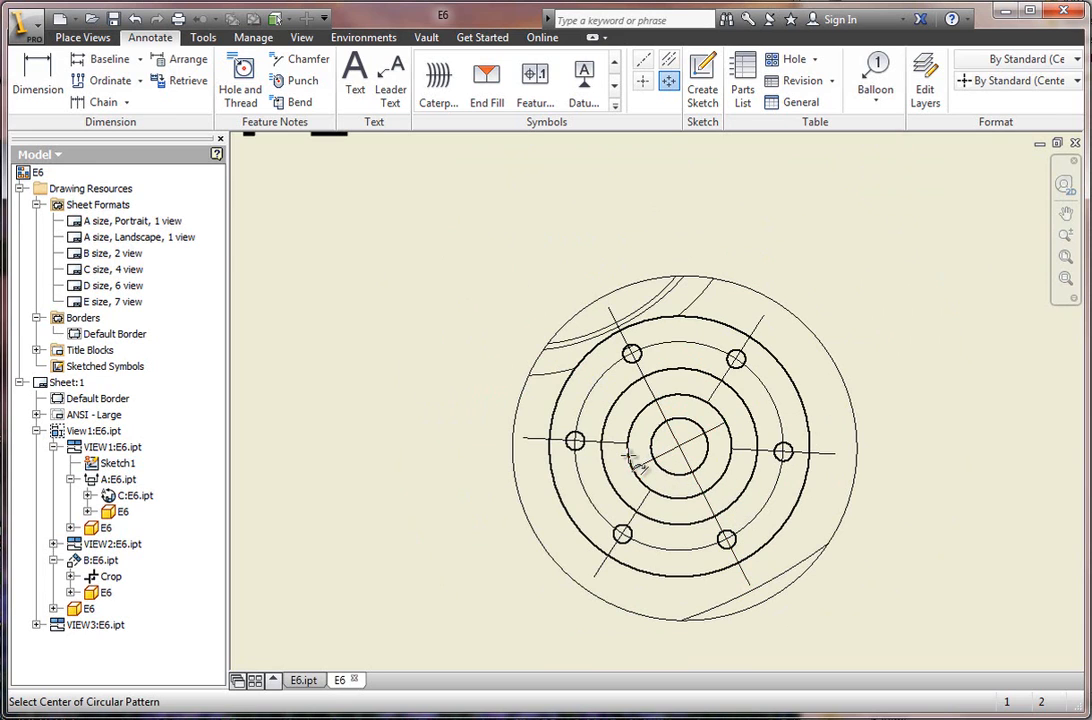
{"action": "scroll", "coordinate": [630, 459], "scroll_direction": "down", "scroll_amount": 6}
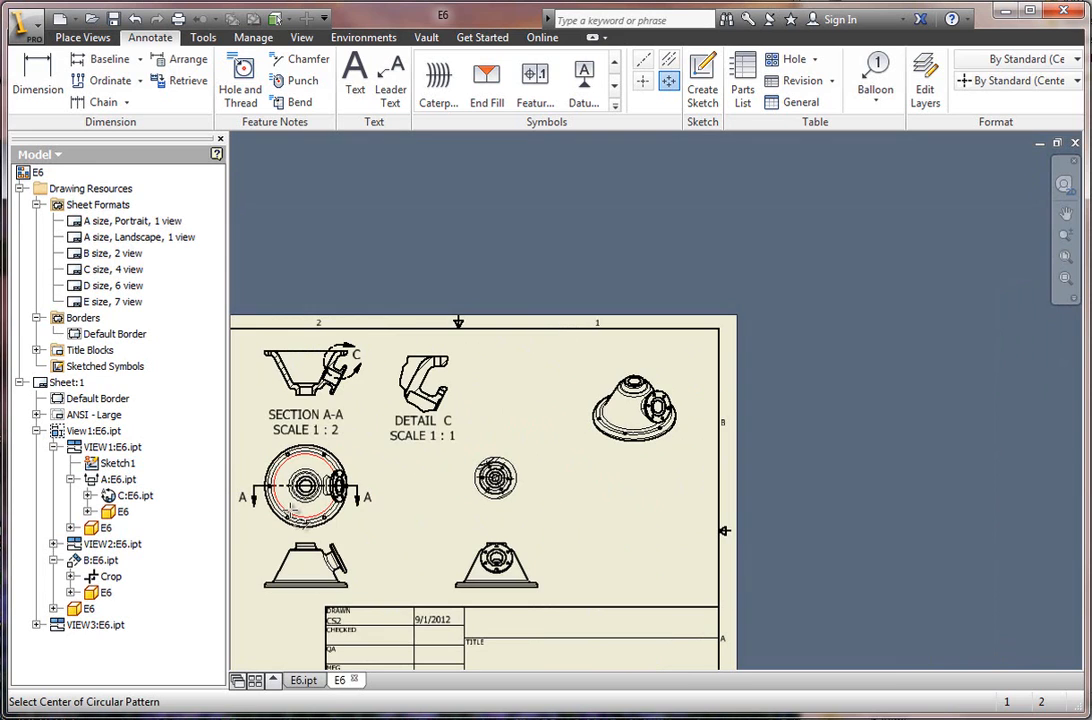
{"action": "scroll", "coordinate": [263, 505], "scroll_direction": "up", "scroll_amount": 6}
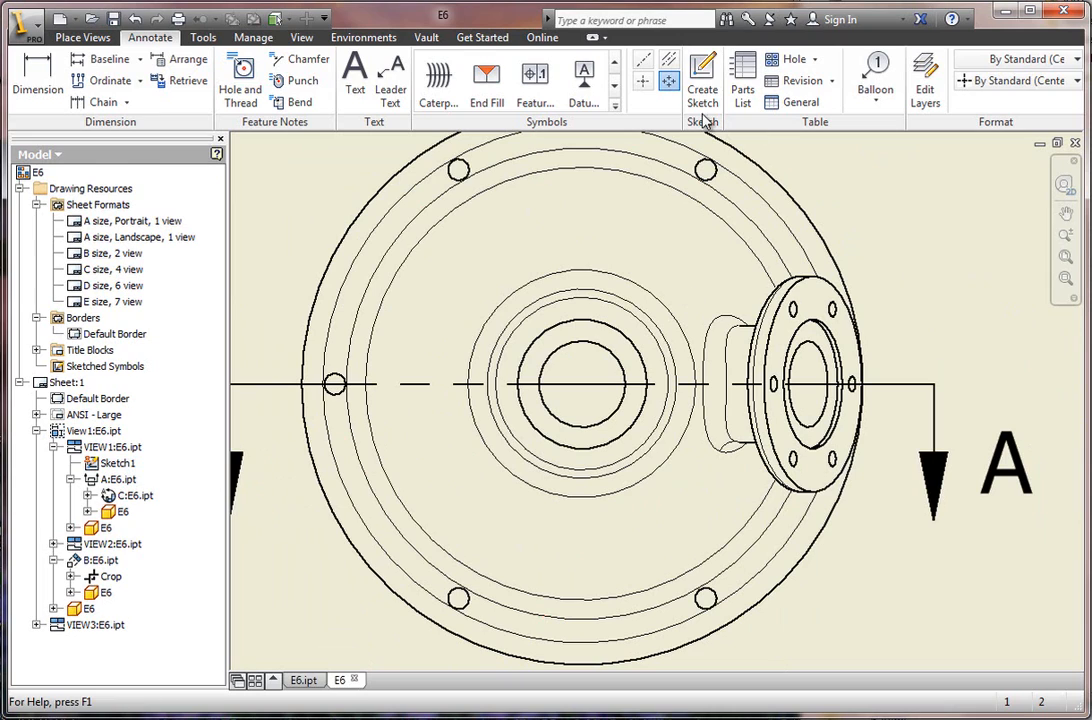
{"action": "left_click", "coordinate": [645, 83]}
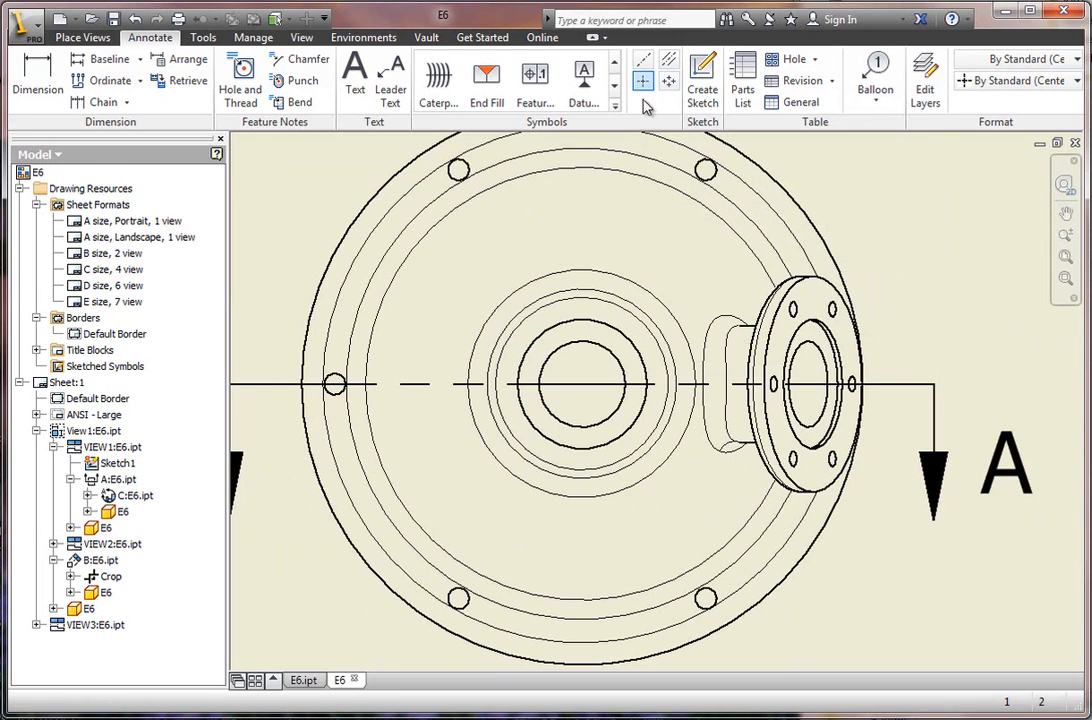
{"action": "left_click", "coordinate": [372, 578]}
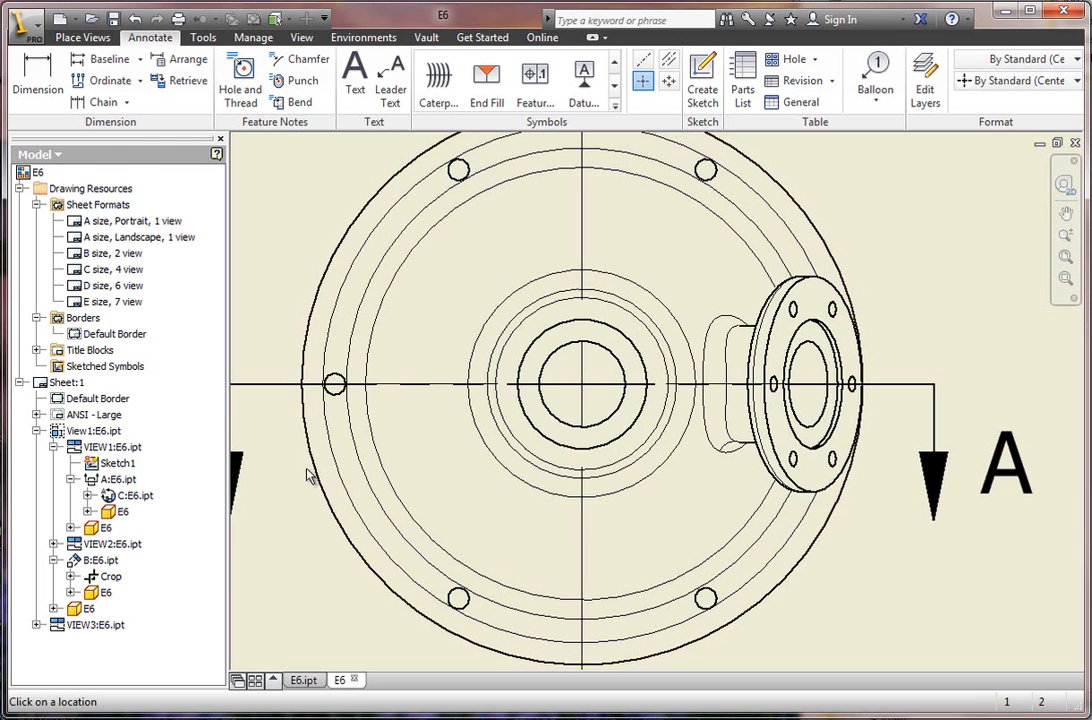
Add center marks to the five base flange bolt holes in the top view and end the center mark command.
{"action": "left_click", "coordinate": [335, 385]}
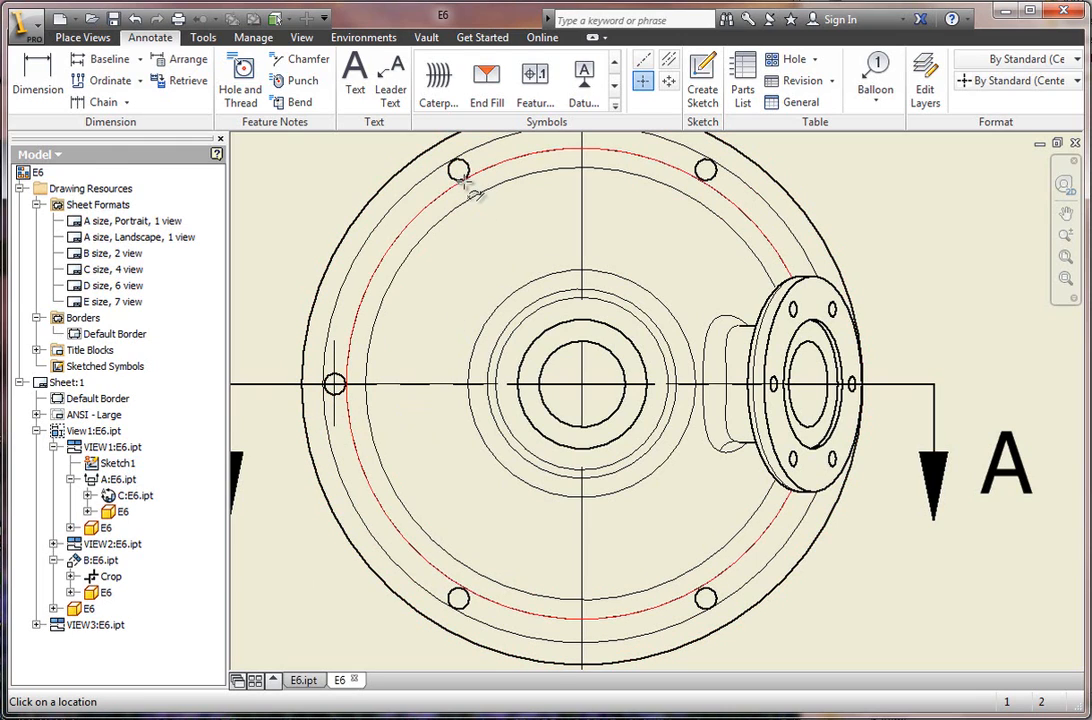
{"action": "left_click", "coordinate": [458, 171]}
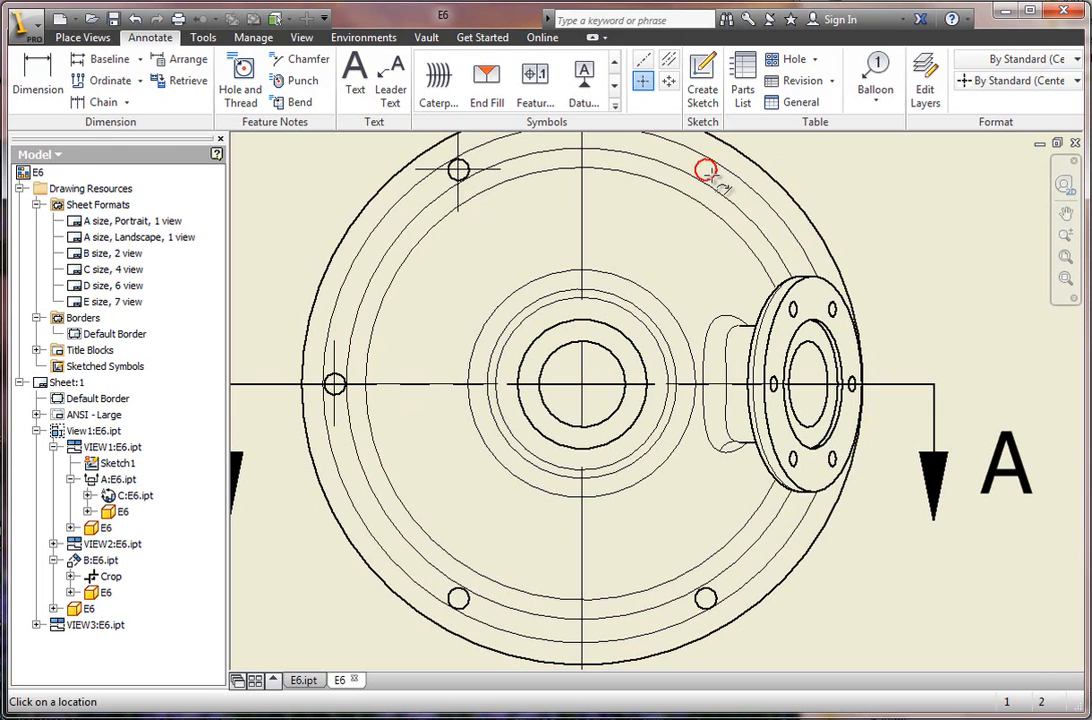
{"action": "left_click", "coordinate": [706, 170]}
{"action": "left_click", "coordinate": [706, 598]}
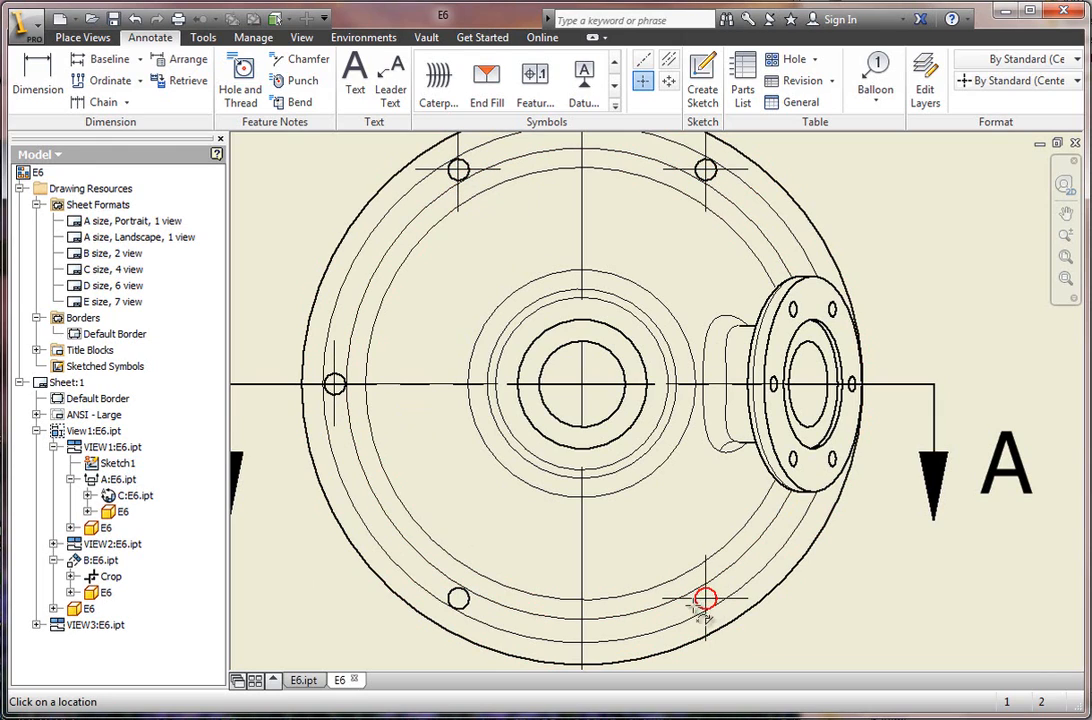
{"action": "left_click", "coordinate": [458, 598]}
{"action": "scroll", "coordinate": [563, 598], "scroll_direction": "down", "scroll_amount": 2}
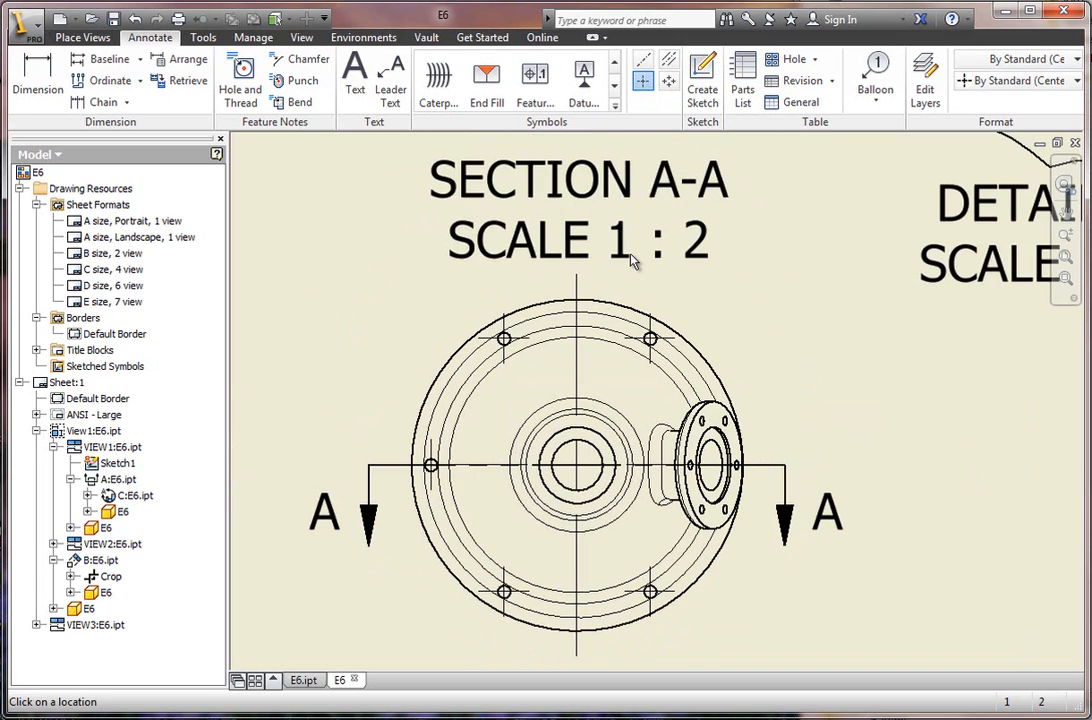
{"action": "key", "text": "Escape"}
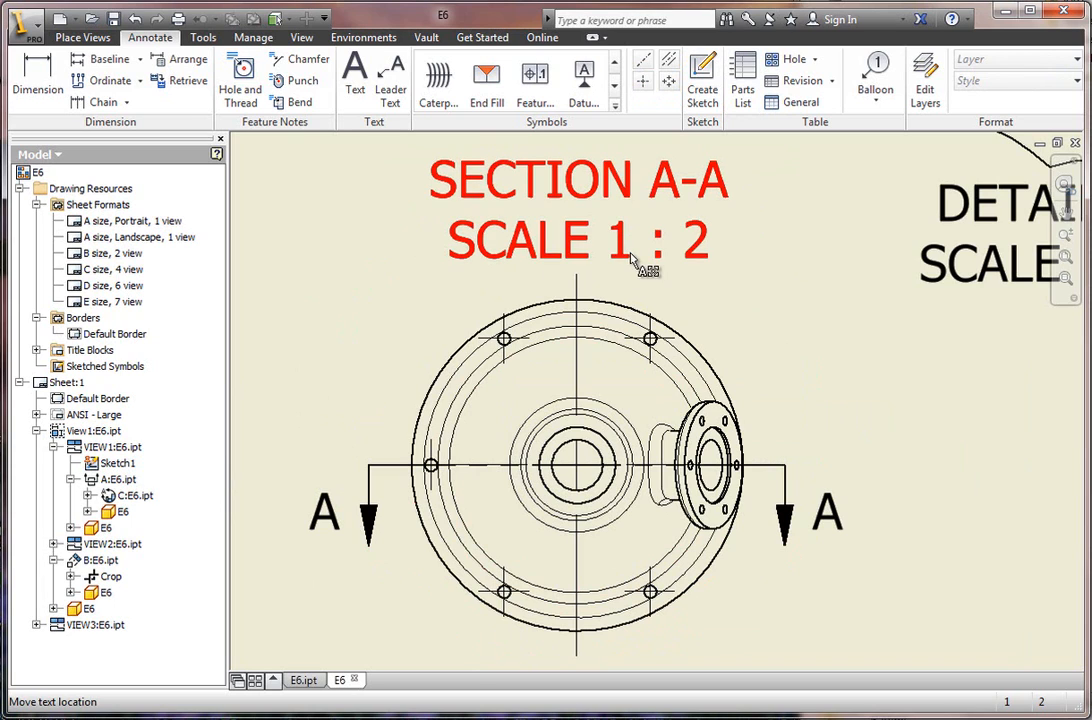
Dimension the thickness of the base flange in the front view, placing the text below the flange's left end.
{"action": "scroll", "coordinate": [497, 530], "scroll_direction": "down", "scroll_amount": 2}
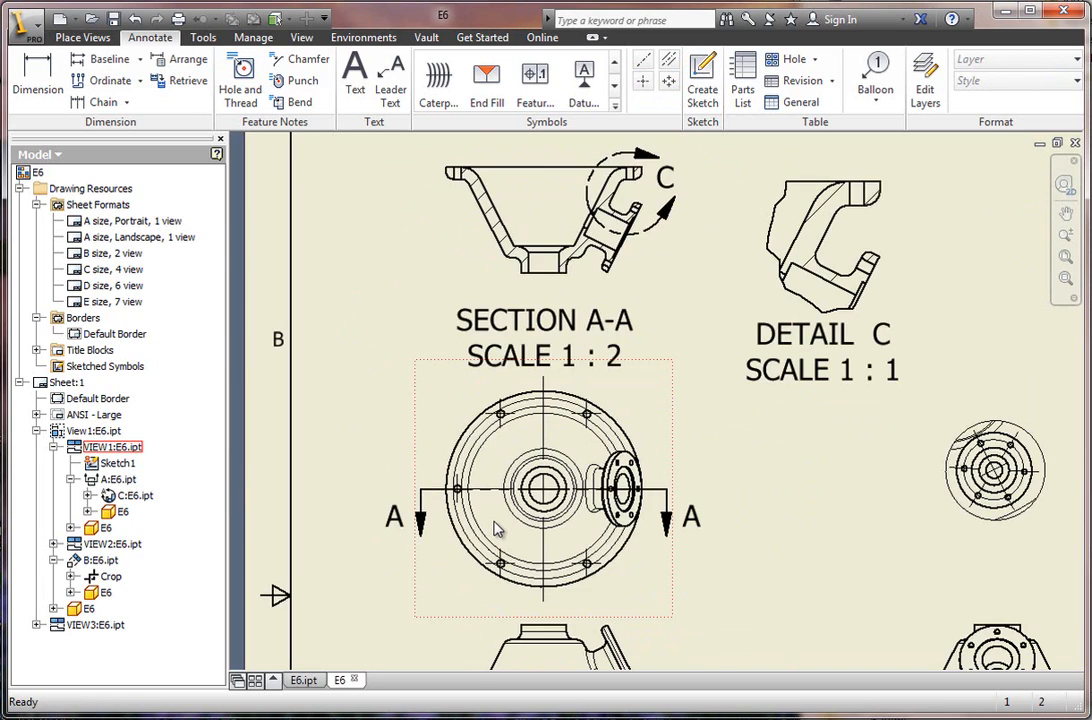
{"action": "scroll", "coordinate": [497, 530], "scroll_direction": "down", "scroll_amount": 1}
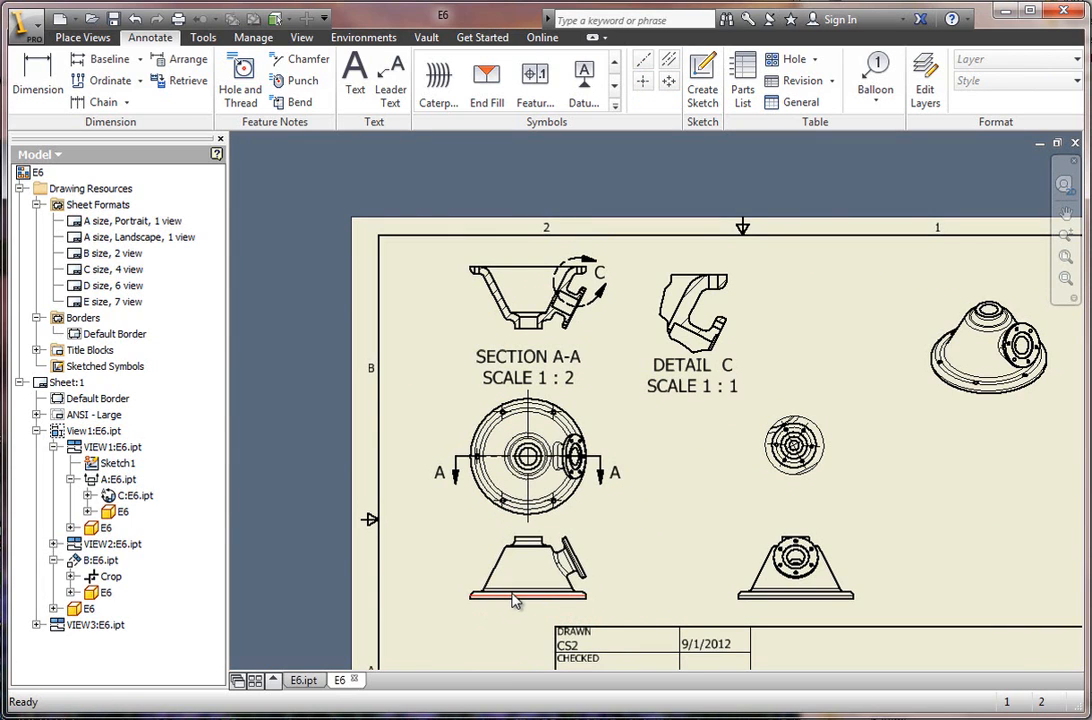
{"action": "scroll", "coordinate": [527, 597], "scroll_direction": "up", "scroll_amount": 3}
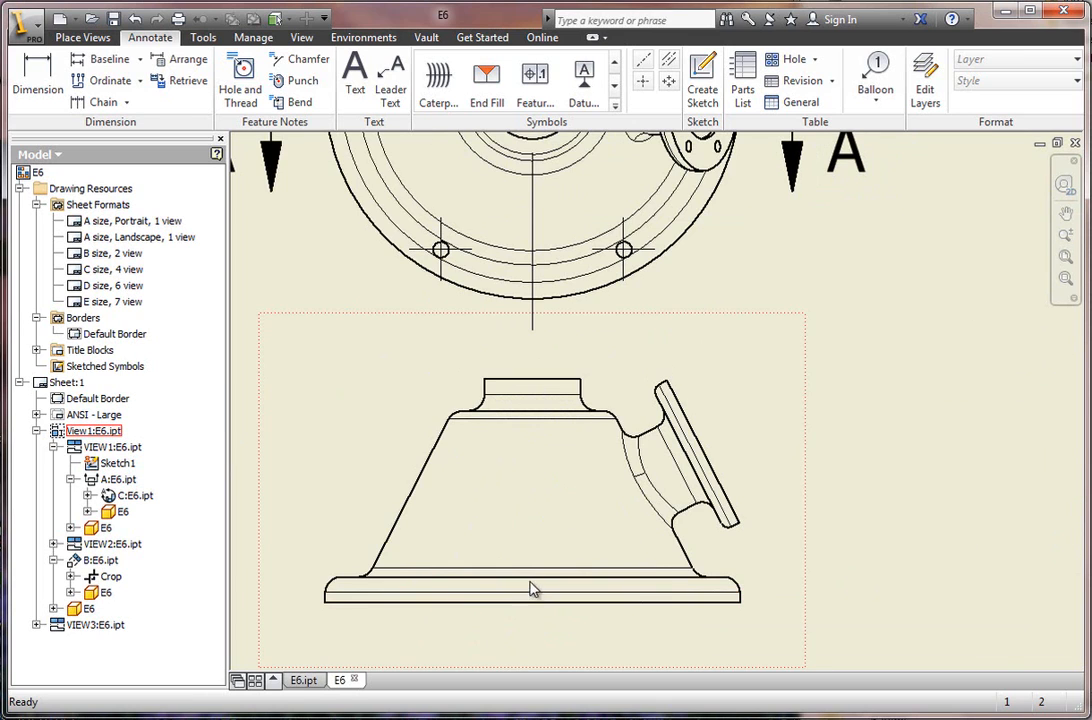
{"action": "scroll", "coordinate": [520, 628], "scroll_direction": "down", "scroll_amount": 2}
{"action": "scroll", "coordinate": [522, 626], "scroll_direction": "up", "scroll_amount": 1}
{"action": "scroll", "coordinate": [522, 626], "scroll_direction": "down", "scroll_amount": 1}
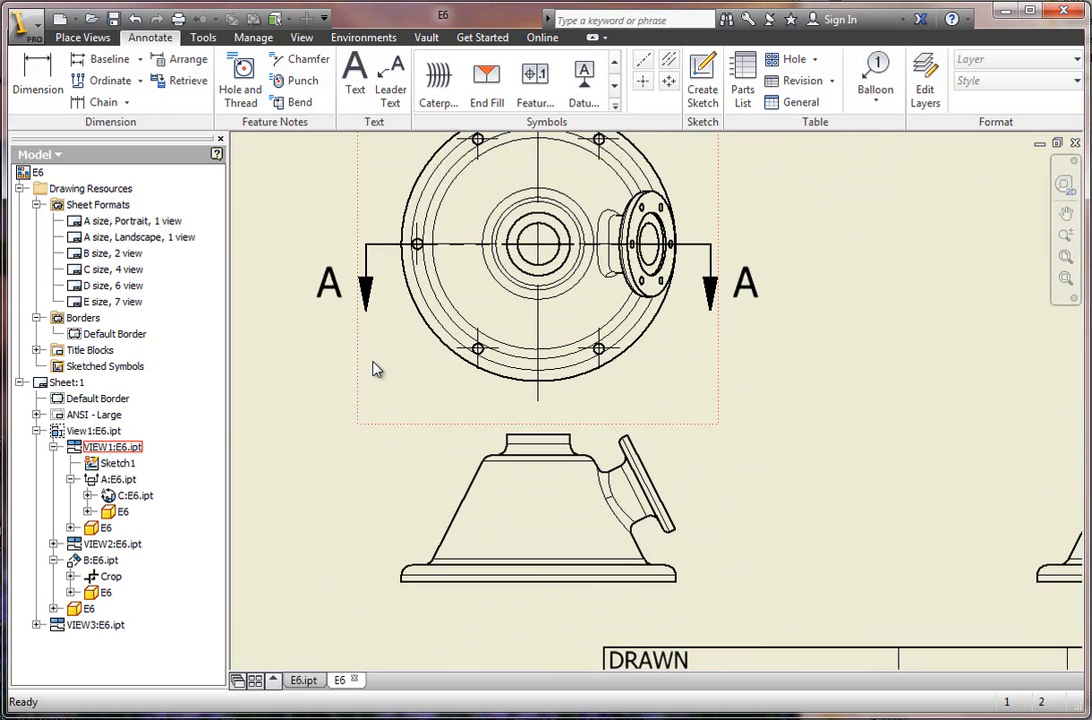
{"action": "left_click", "coordinate": [40, 80]}
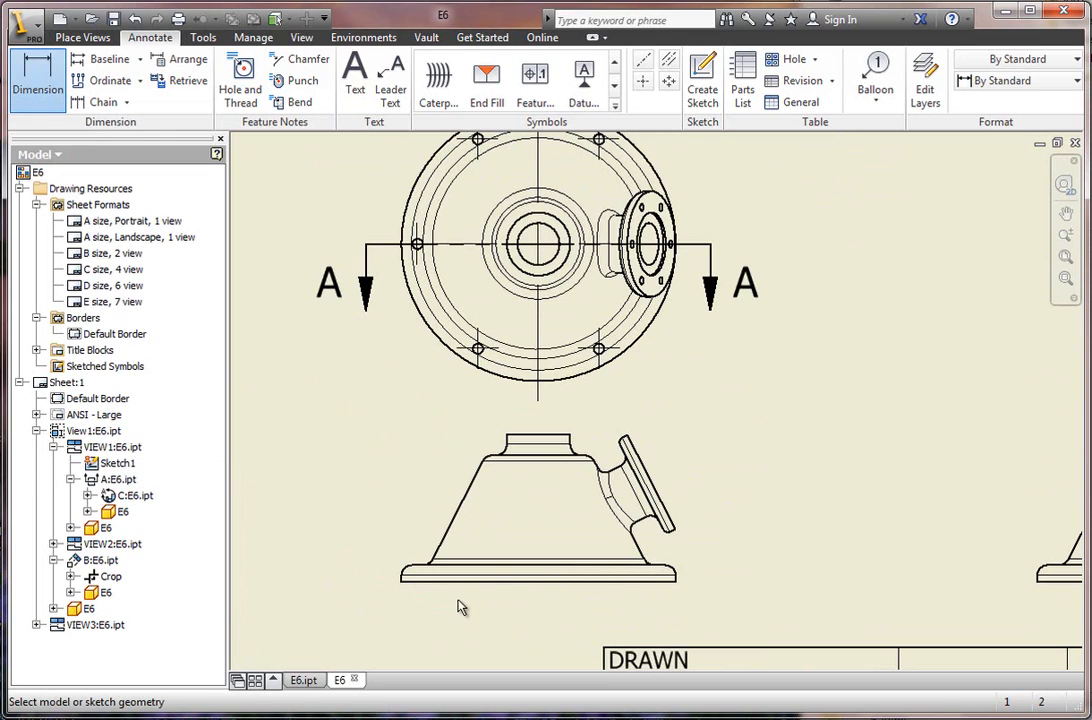
{"action": "left_click", "coordinate": [513, 578]}
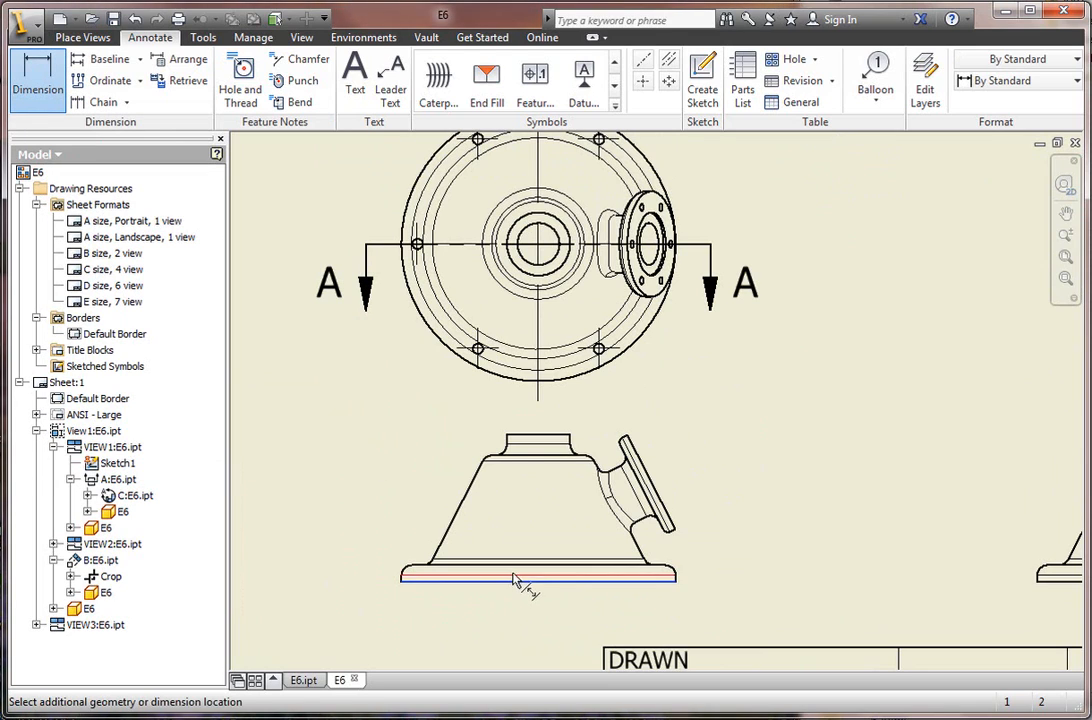
{"action": "left_click", "coordinate": [513, 566]}
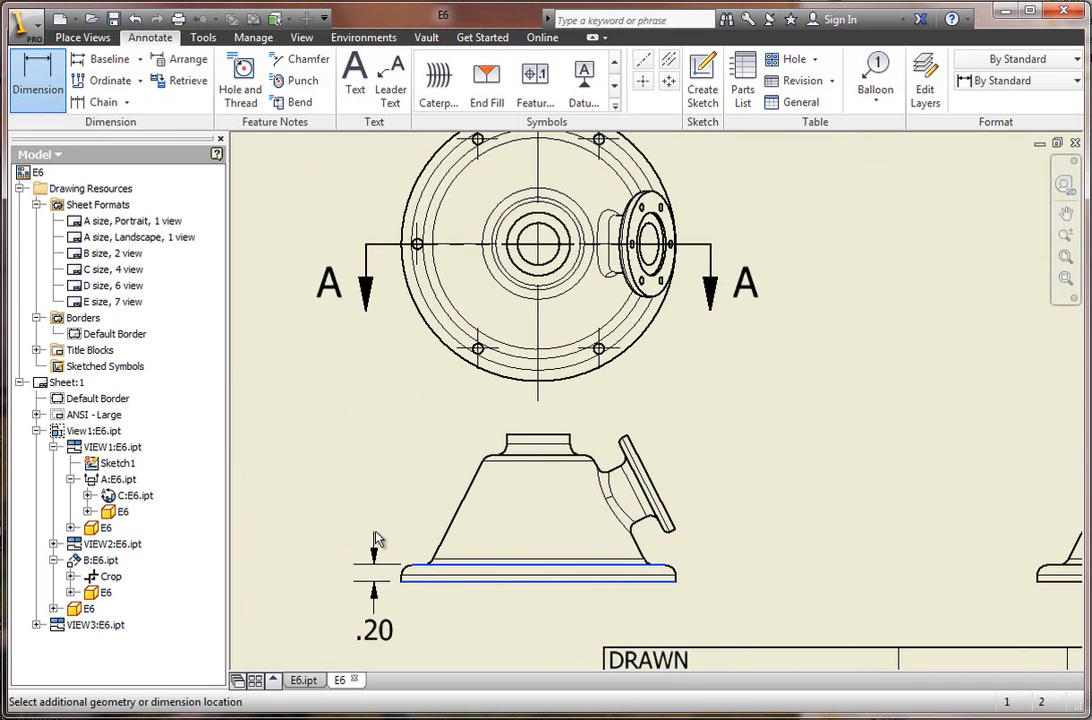
{"action": "left_click", "coordinate": [381, 632]}
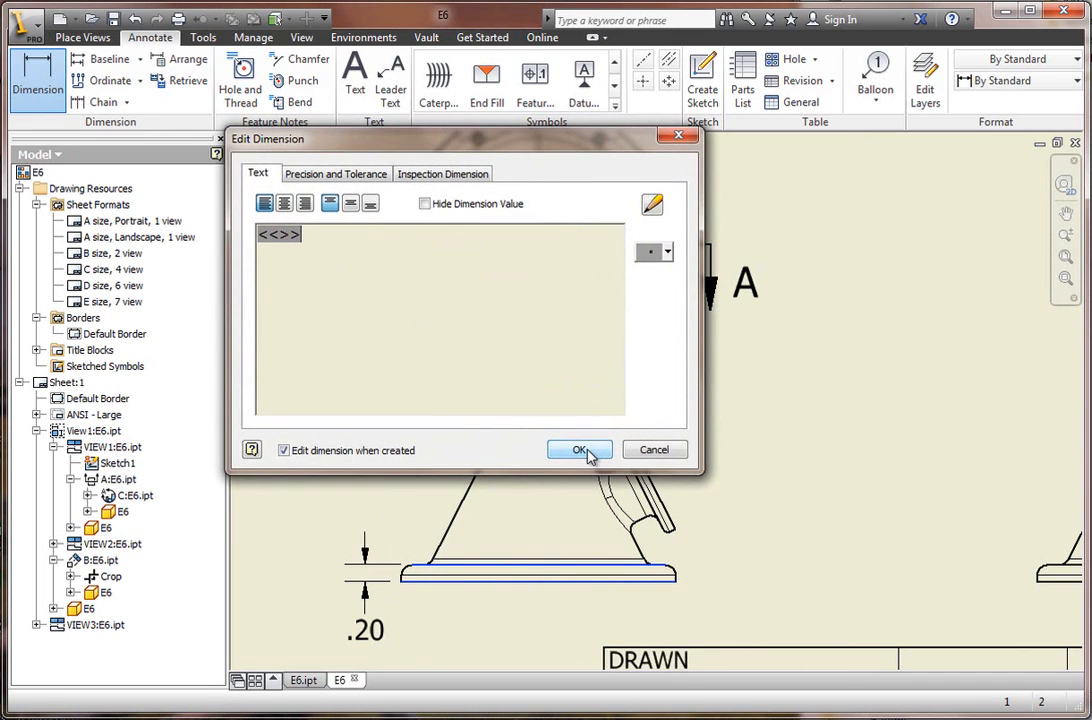
{"action": "left_click", "coordinate": [577, 447]}
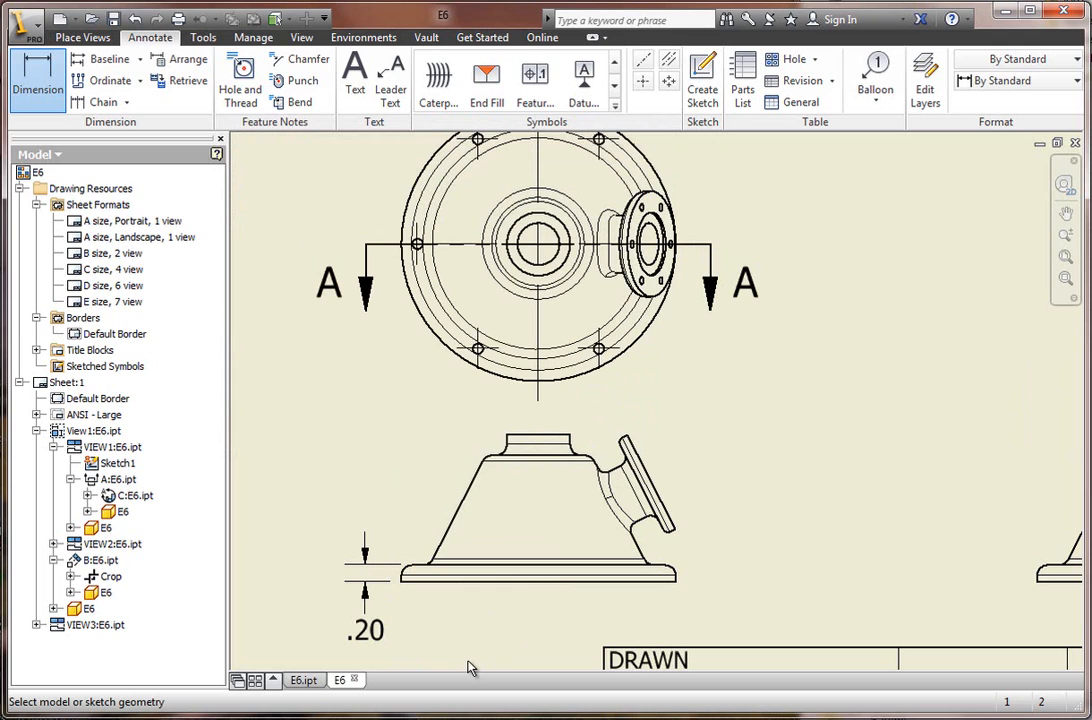
Dimension the diameter of the outer circle in the top view, placing the leader text outside its upper-right edge.
{"action": "scroll", "coordinate": [680, 300], "scroll_direction": "down", "scroll_amount": 2}
{"action": "scroll", "coordinate": [663, 330], "scroll_direction": "up", "scroll_amount": 5}
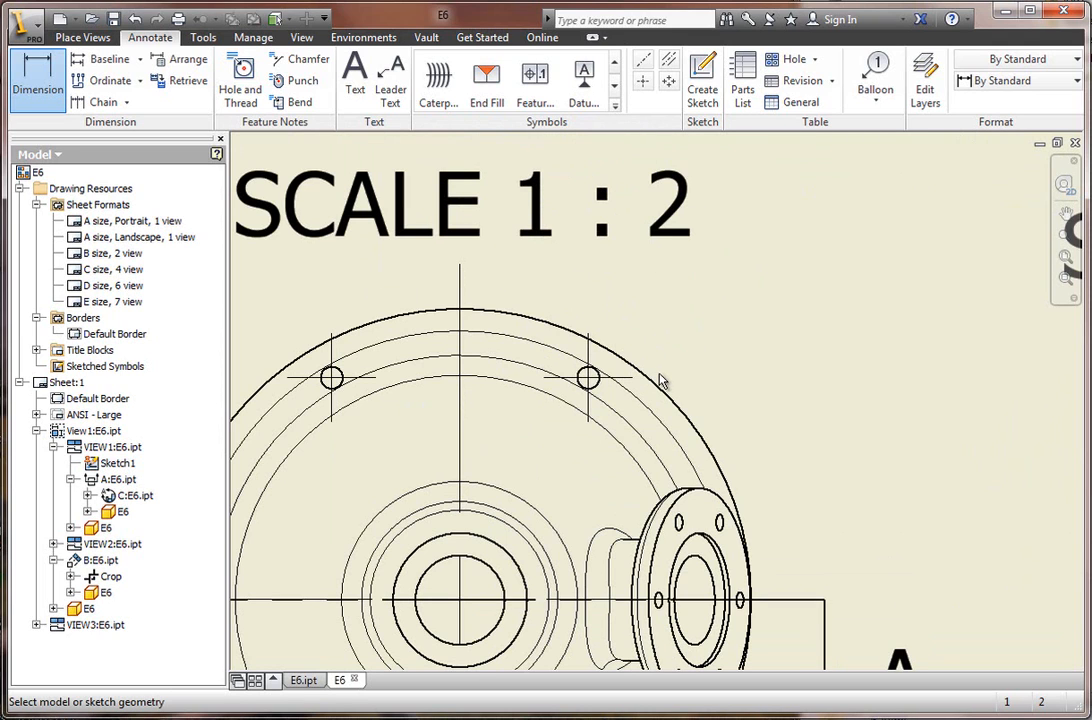
{"action": "left_click", "coordinate": [663, 397]}
{"action": "left_click", "coordinate": [743, 298]}
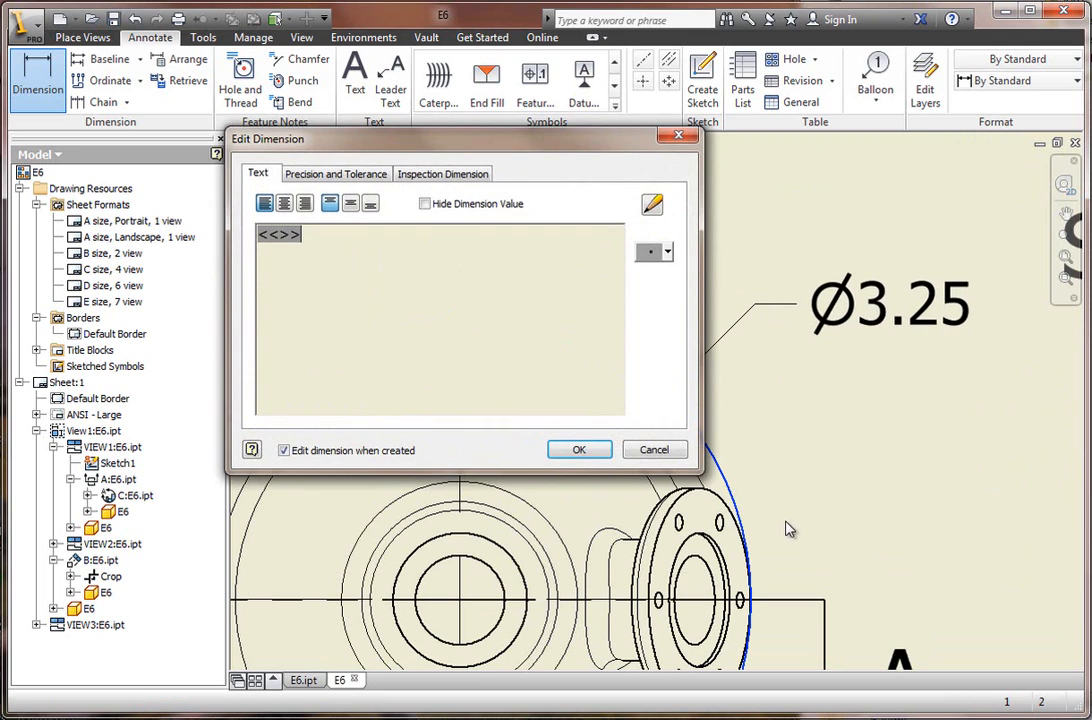
{"action": "left_click", "coordinate": [579, 450]}
{"action": "scroll", "coordinate": [586, 600], "scroll_direction": "down", "scroll_amount": 6}
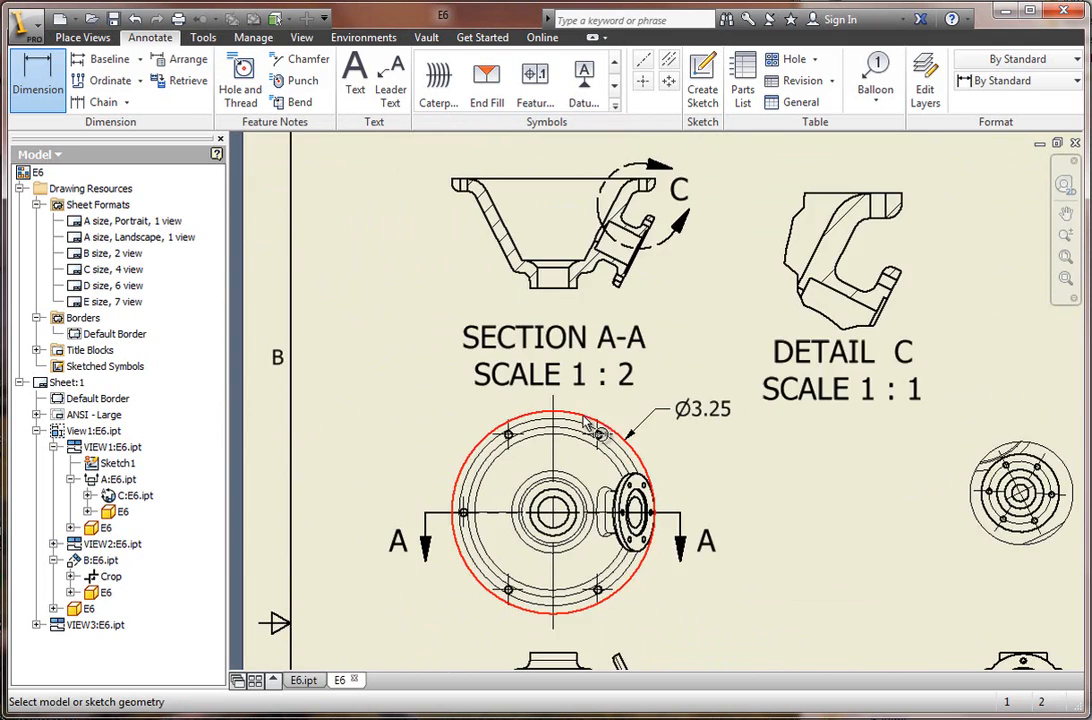
Retrieve the 27° cone angle and the 1.75 and 1.50 height dimensions from the model into the front view.
{"action": "scroll", "coordinate": [588, 612], "scroll_direction": "up", "scroll_amount": 3}
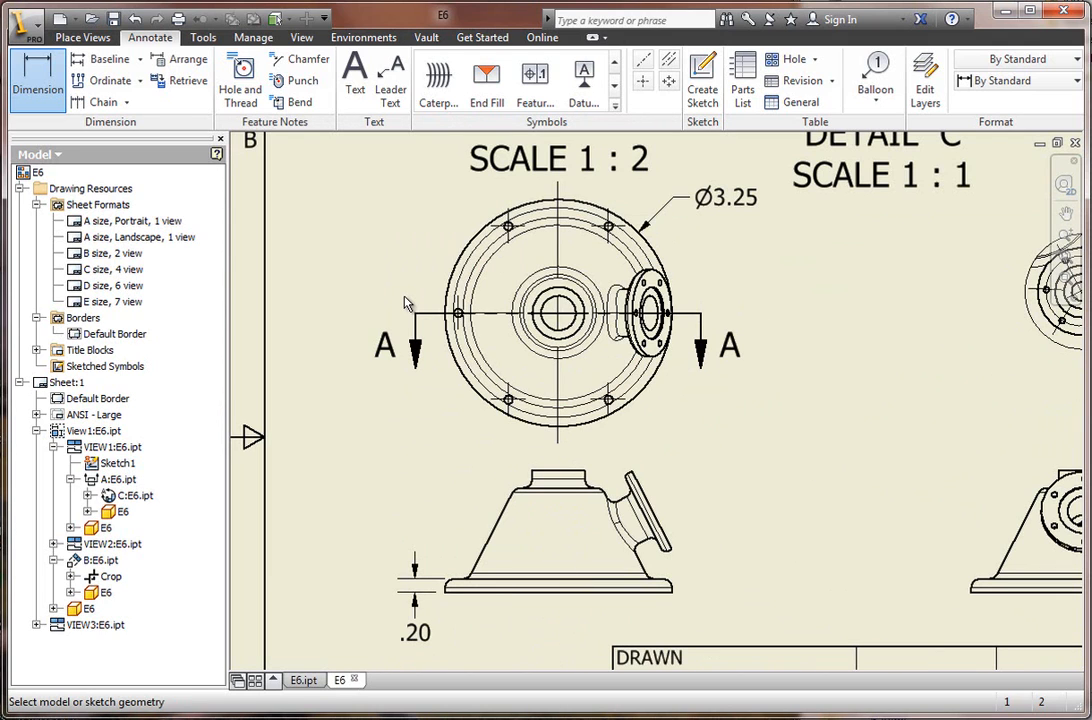
{"action": "left_click", "coordinate": [195, 88]}
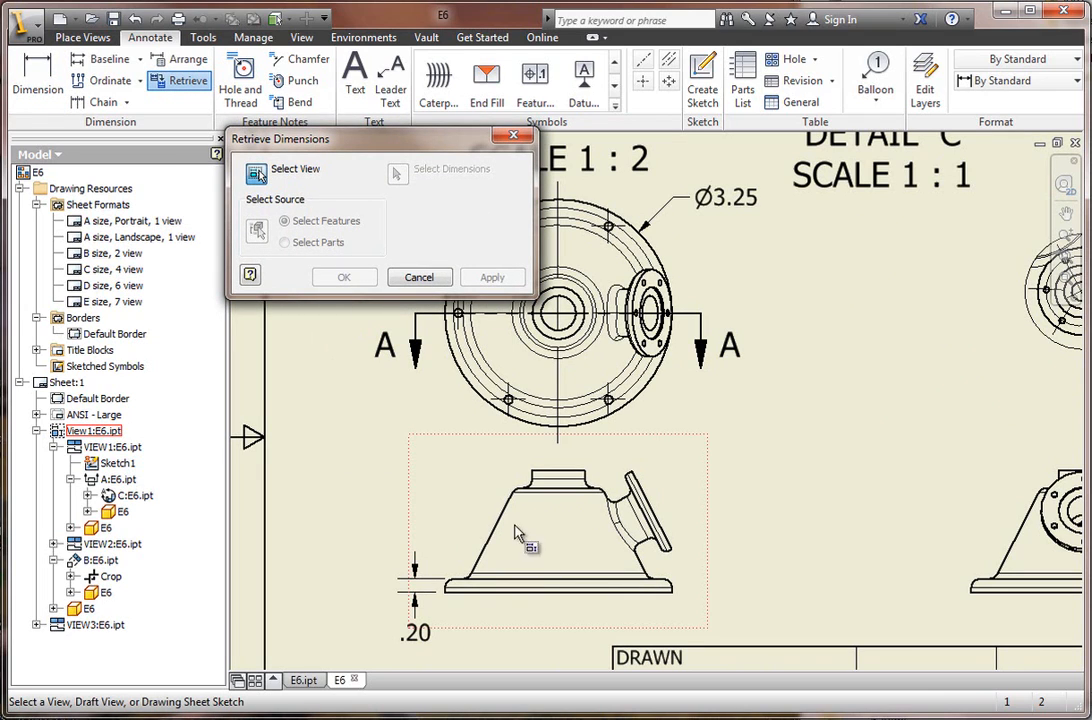
{"action": "left_click", "coordinate": [541, 568]}
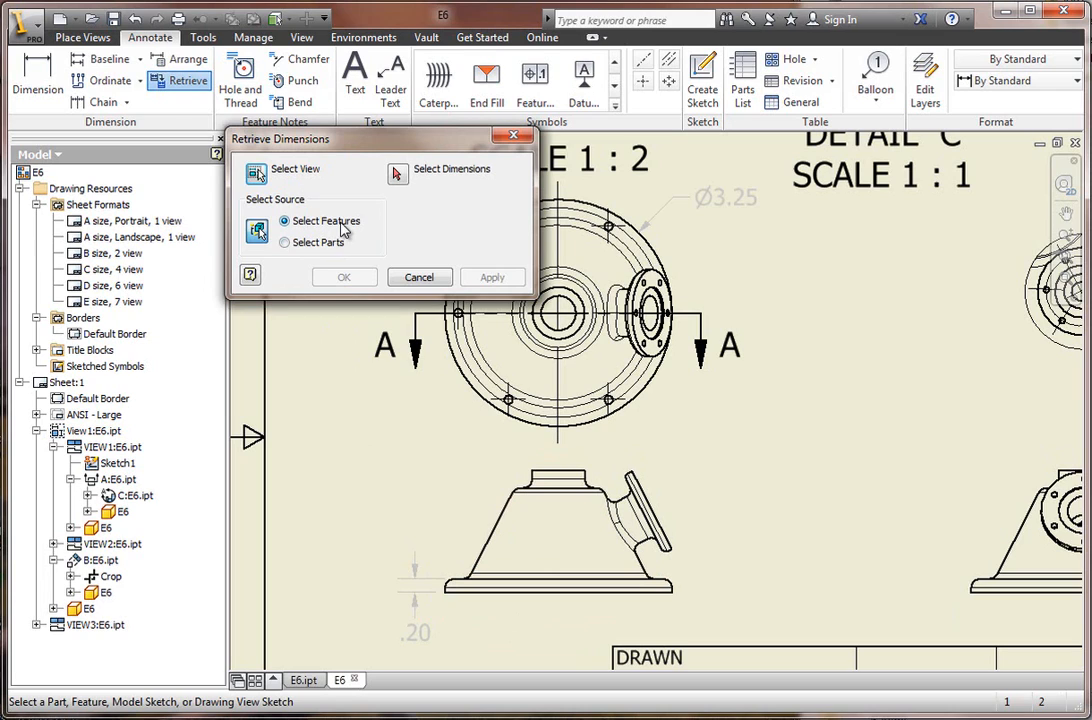
{"action": "left_click", "coordinate": [398, 175]}
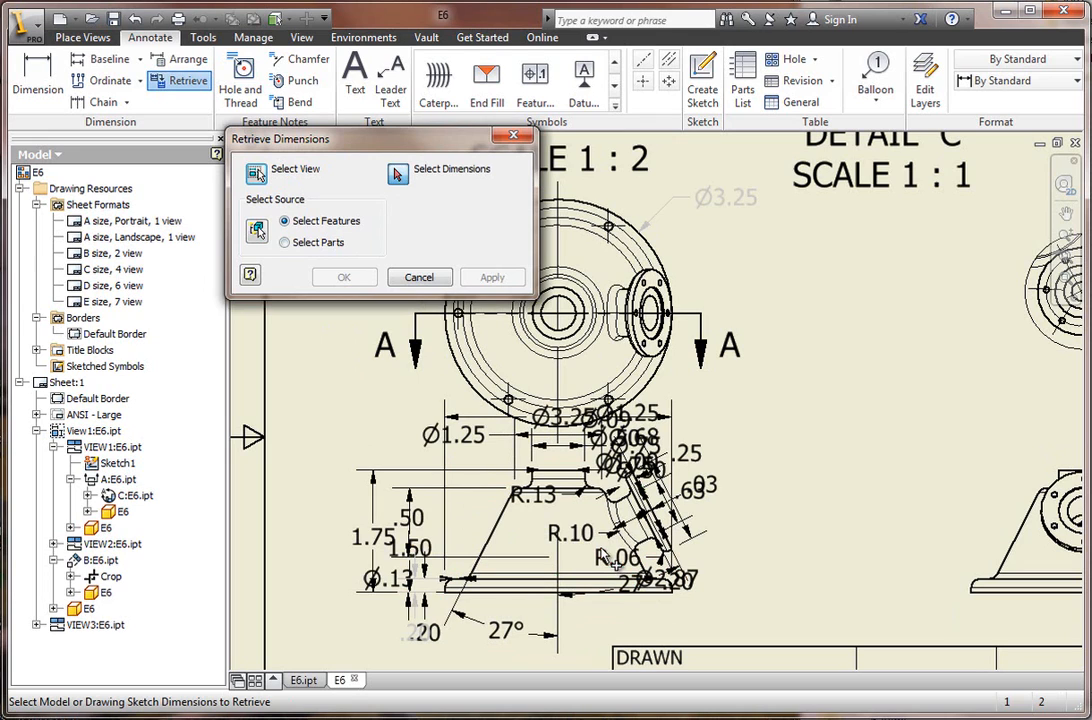
{"action": "scroll", "coordinate": [515, 512], "scroll_direction": "up", "scroll_amount": 3}
{"action": "scroll", "coordinate": [507, 560], "scroll_direction": "down", "scroll_amount": 3}
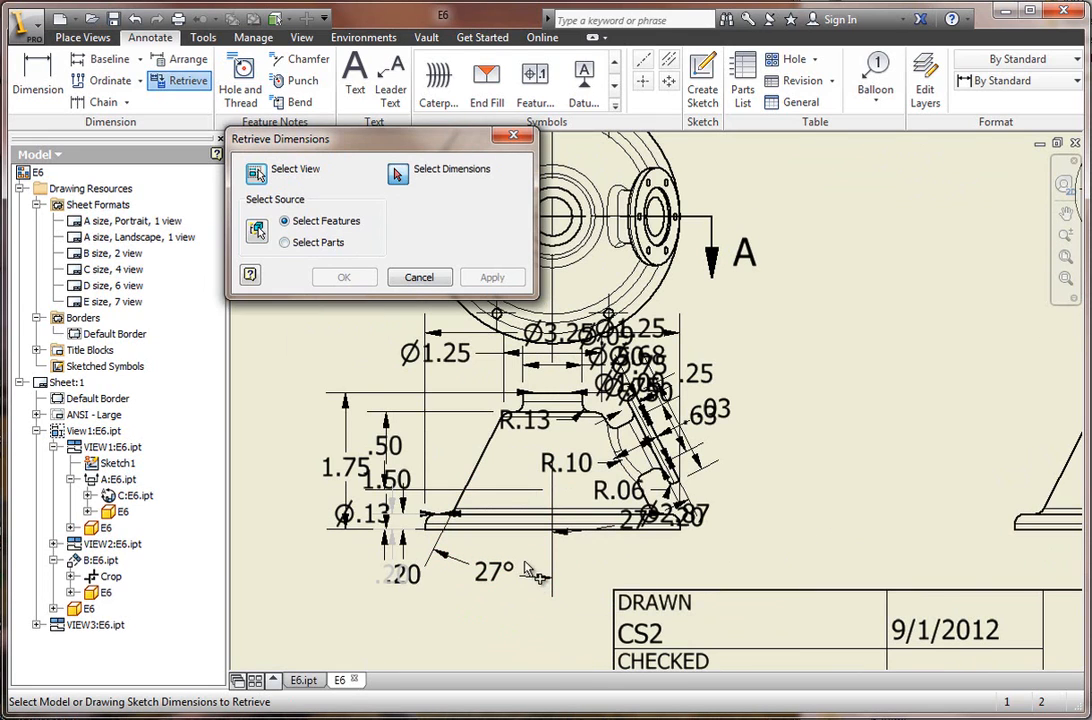
{"action": "left_click", "coordinate": [503, 588]}
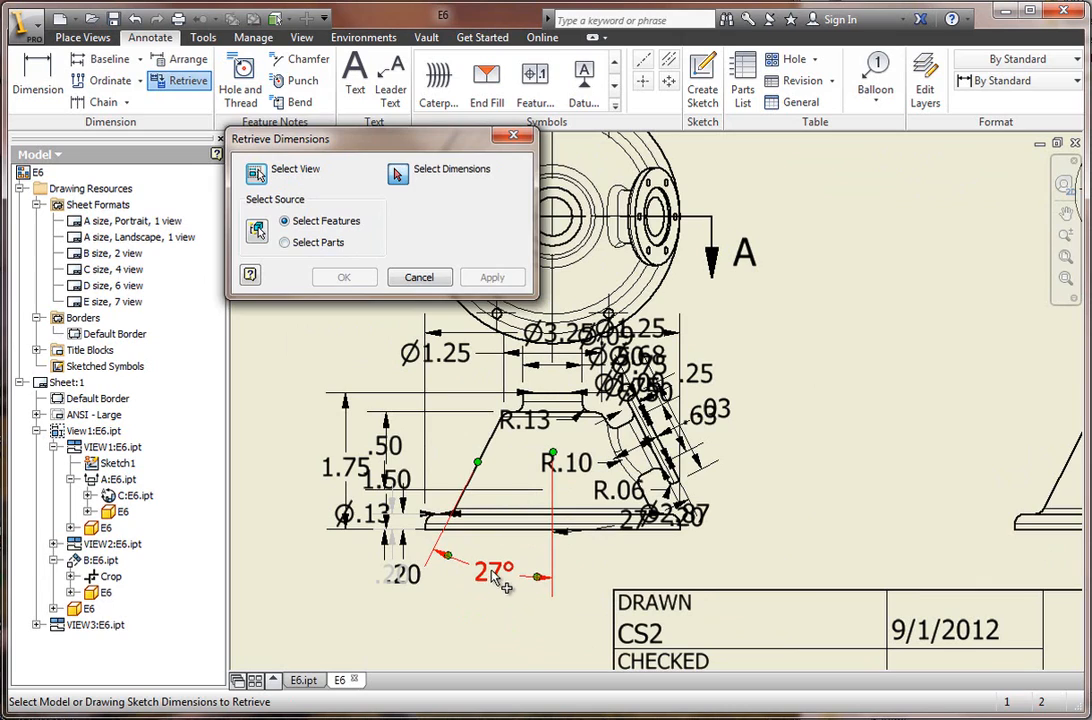
{"action": "left_click", "coordinate": [350, 476]}
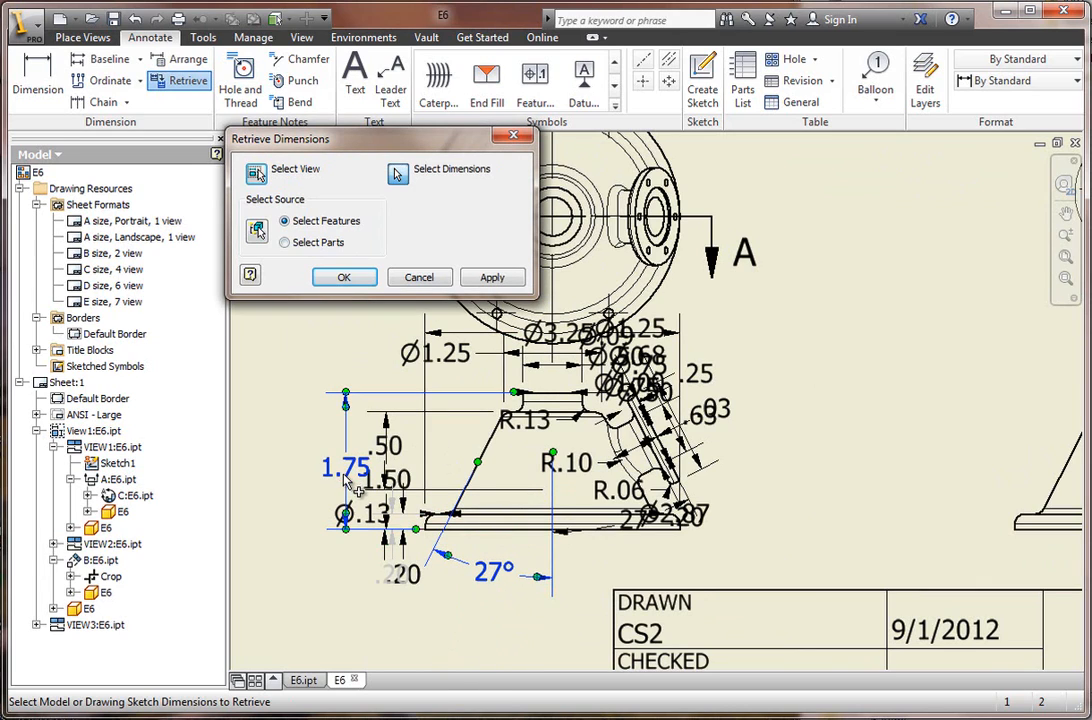
{"action": "left_click", "coordinate": [412, 484]}
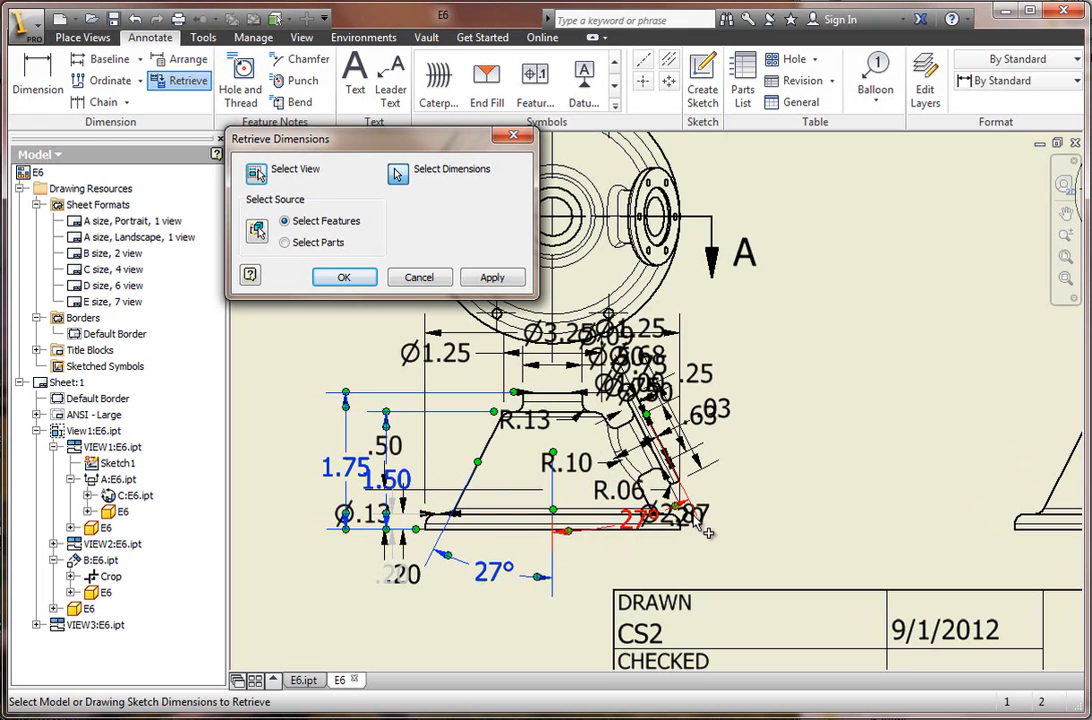
{"action": "scroll", "coordinate": [660, 410], "scroll_direction": "down", "scroll_amount": 5}
{"action": "scroll", "coordinate": [654, 372], "scroll_direction": "up", "scroll_amount": 4}
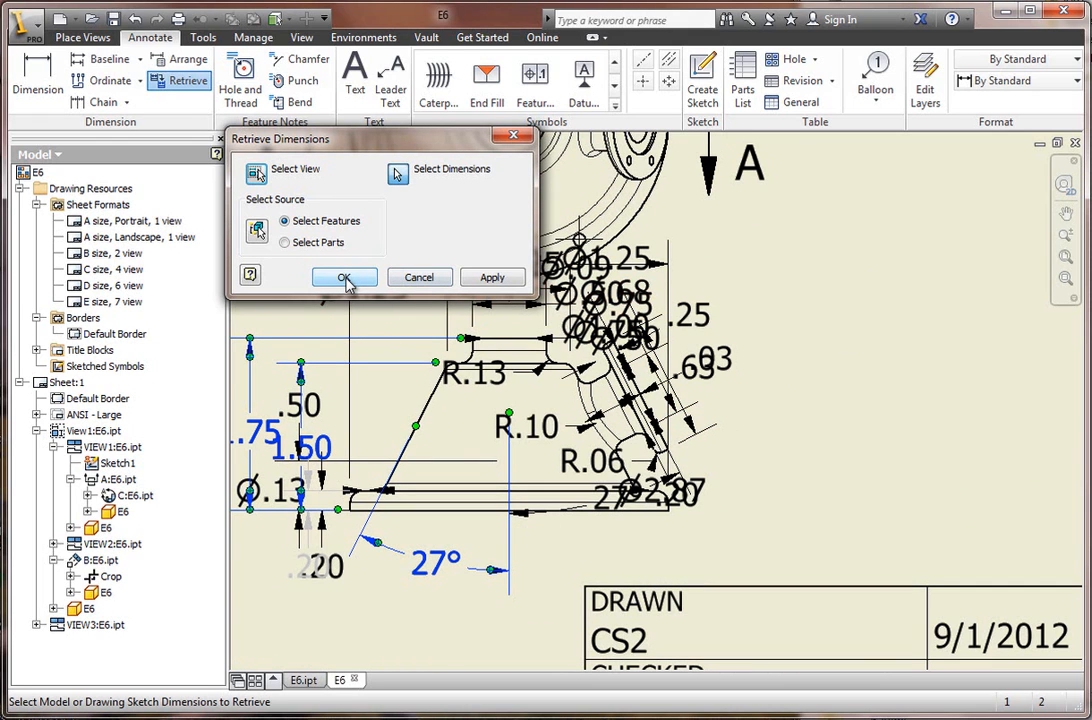
{"action": "left_click", "coordinate": [490, 280]}
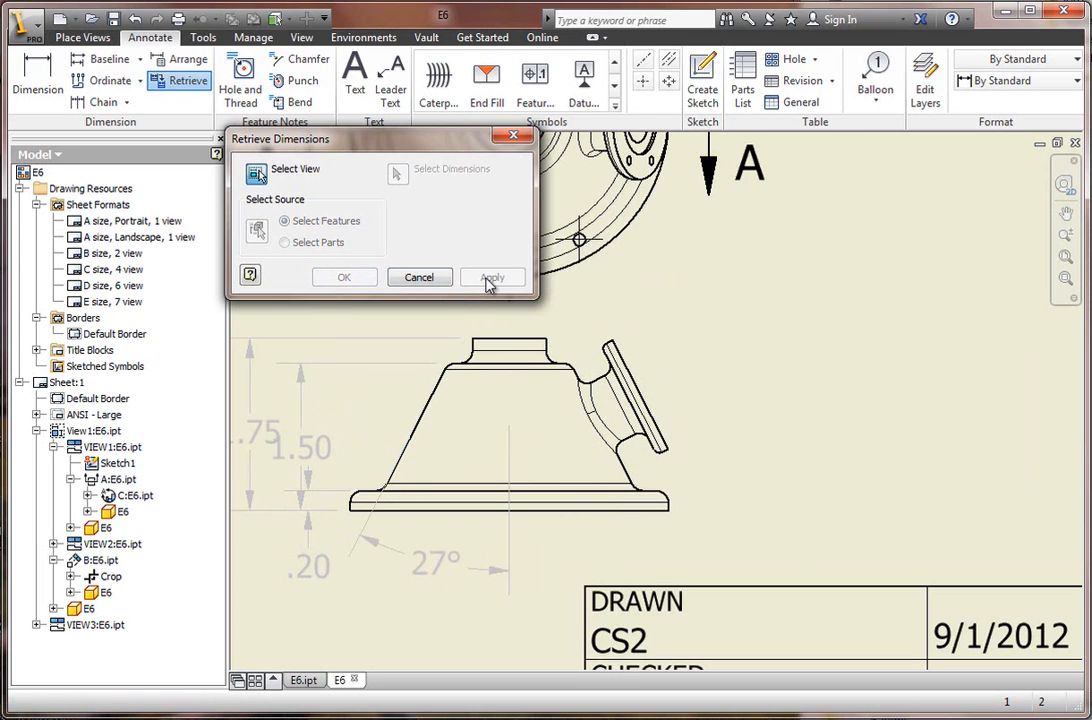
{"action": "scroll", "coordinate": [618, 520], "scroll_direction": "up", "scroll_amount": 3}
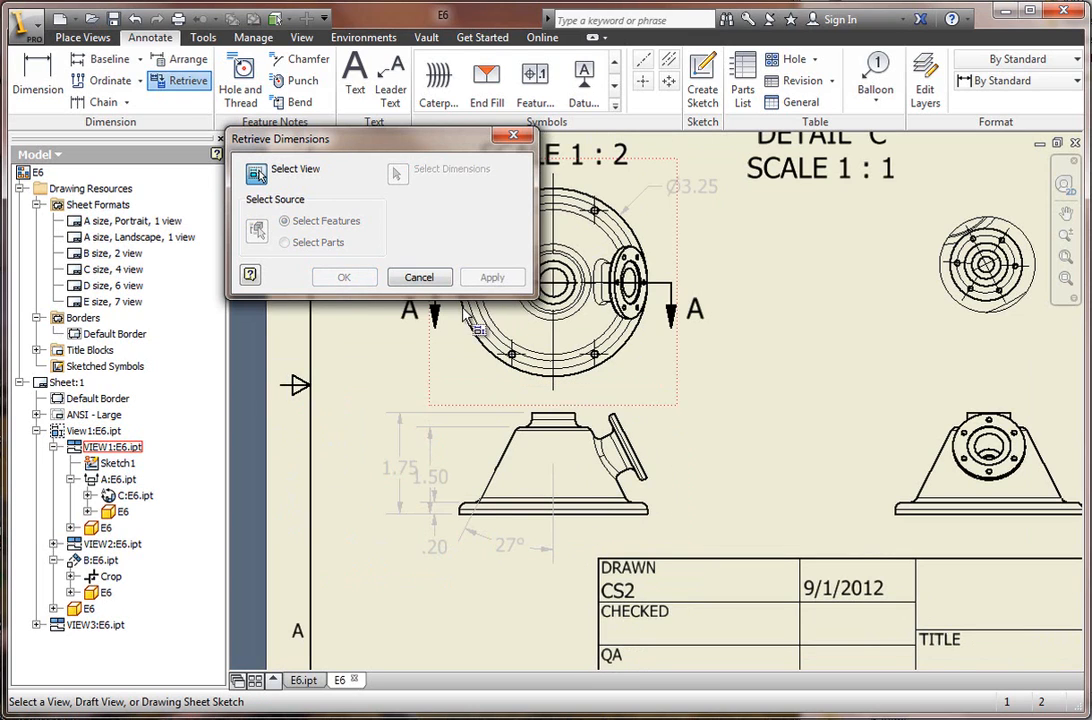
{"action": "left_click", "coordinate": [419, 278]}
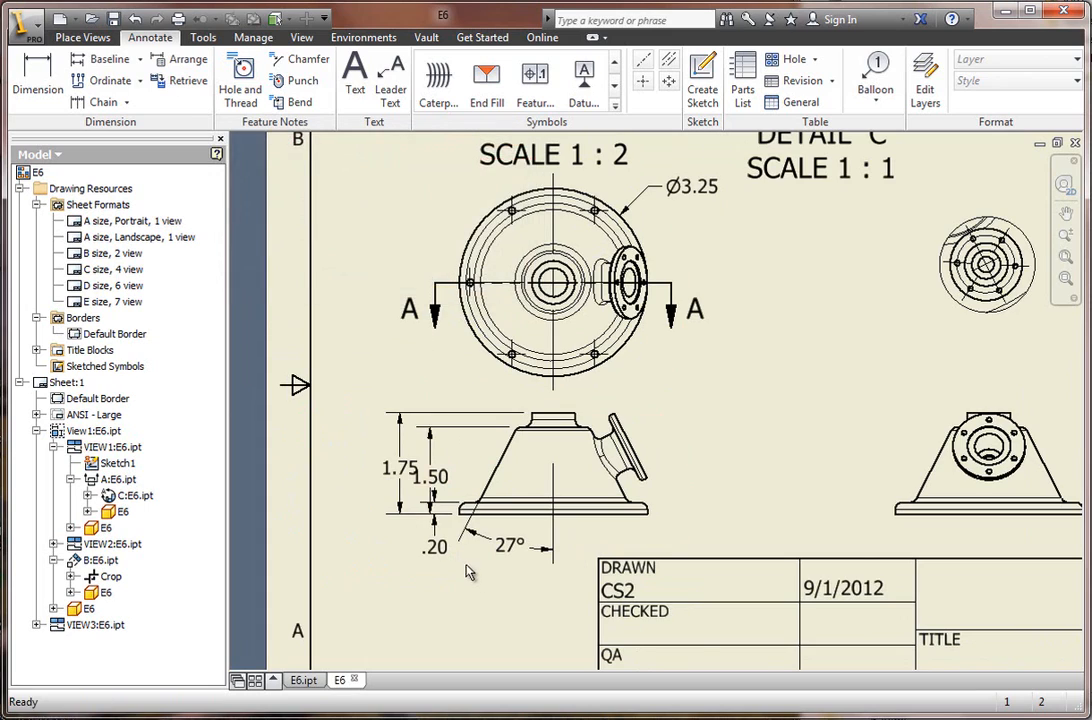
{"action": "scroll", "coordinate": [515, 545], "scroll_direction": "down", "scroll_amount": 3}
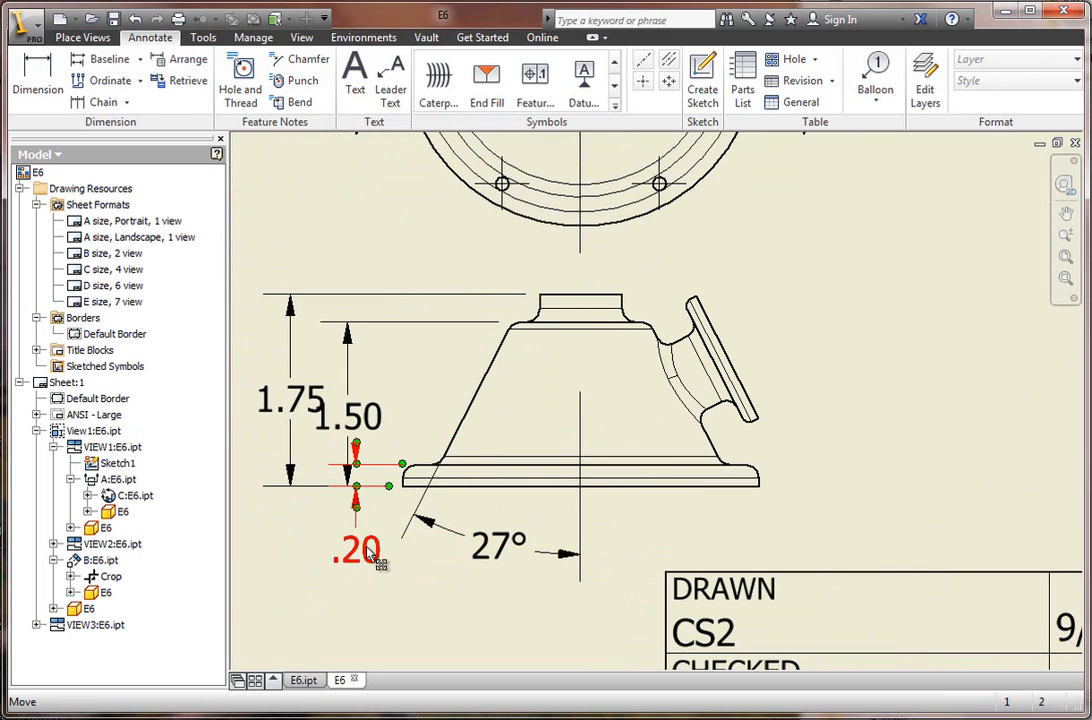
Move the two overall height dimensions outward from the front view and lower the base flange thickness text so the dimensions are spaced apart.
{"action": "left_click_drag", "start_coordinate": [270, 408], "coordinate": [218, 408]}
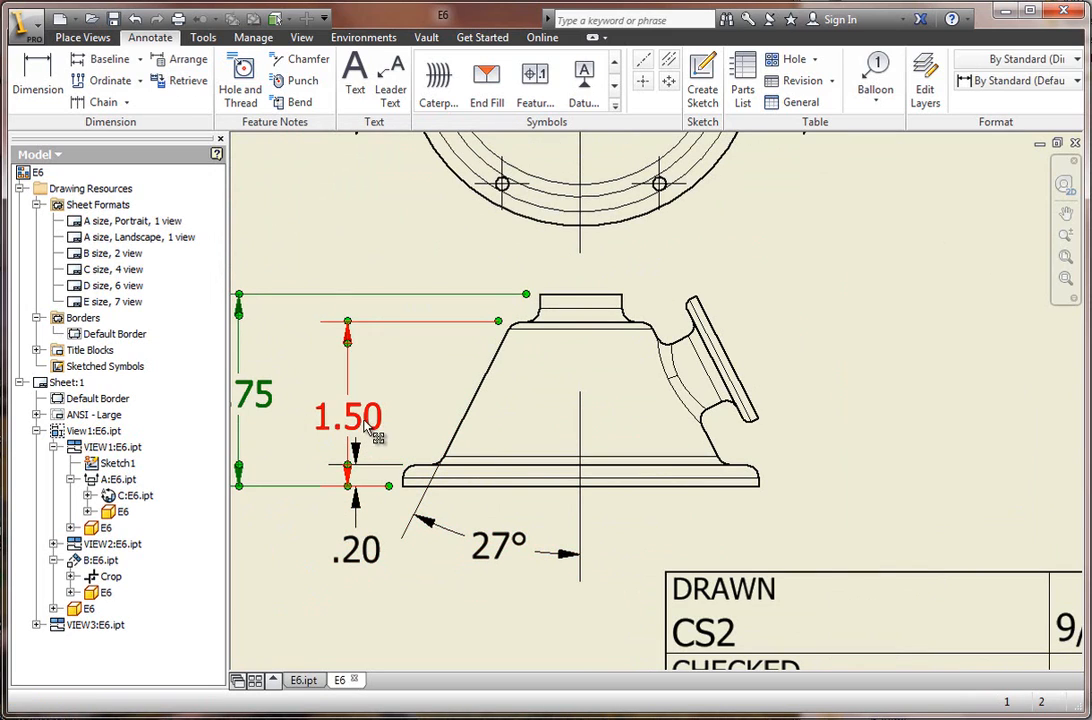
{"action": "left_click_drag", "start_coordinate": [349, 419], "coordinate": [318, 420]}
{"action": "scroll", "coordinate": [468, 553], "scroll_direction": "up", "scroll_amount": 4}
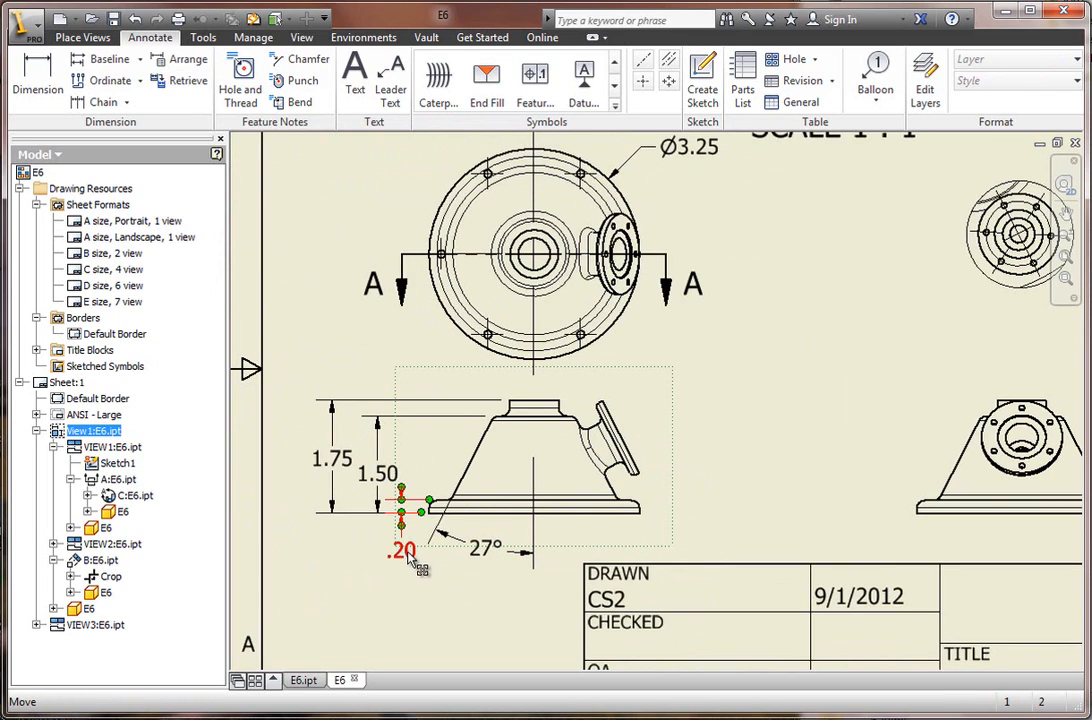
{"action": "left_click_drag", "start_coordinate": [405, 553], "coordinate": [414, 563]}
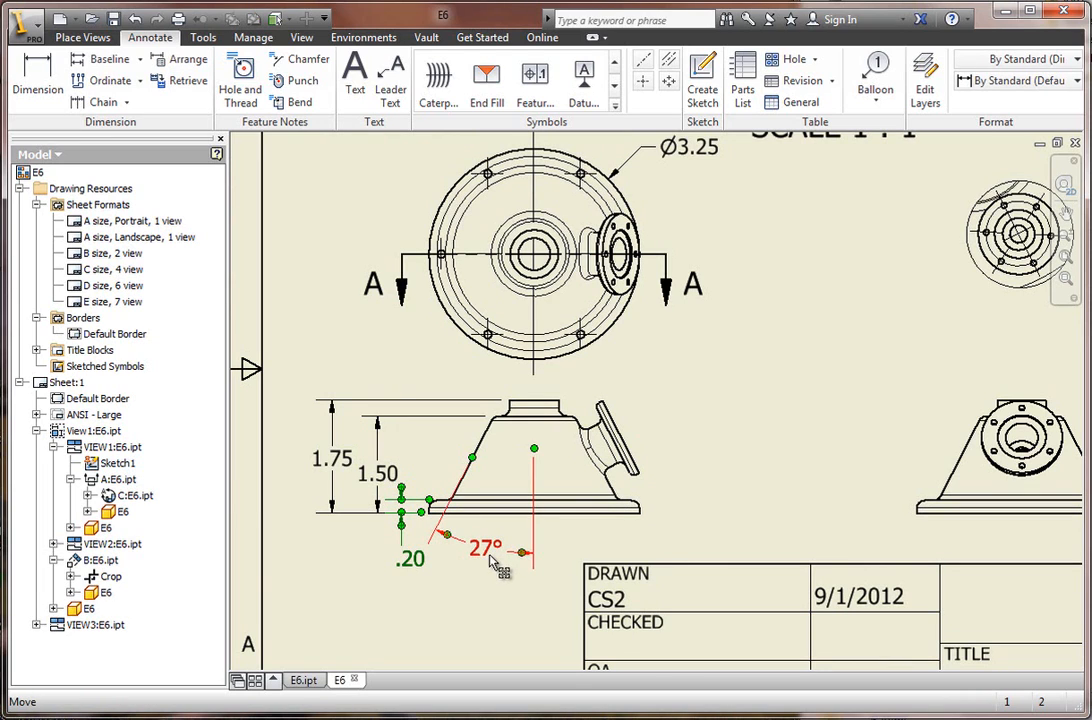
Add a vertical centerline through section view A-A between the midpoints of the neck's end edge and the base flange's outer edge.
{"action": "scroll", "coordinate": [504, 567], "scroll_direction": "down", "scroll_amount": 3}
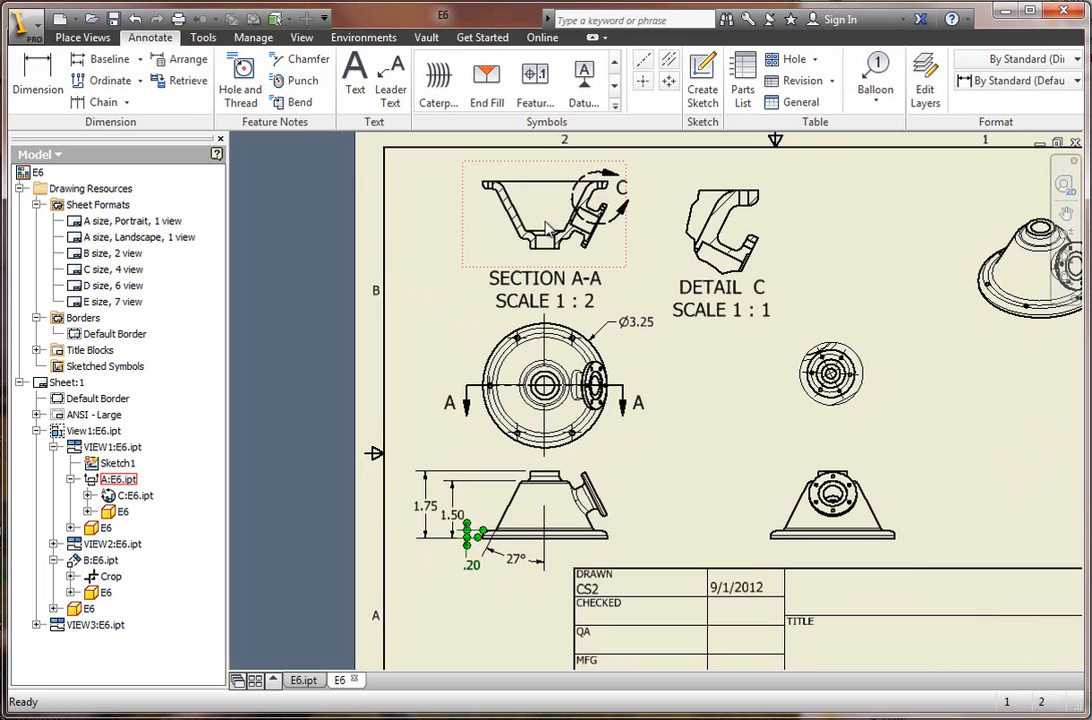
{"action": "scroll", "coordinate": [556, 202], "scroll_direction": "up", "scroll_amount": 3}
{"action": "scroll", "coordinate": [519, 241], "scroll_direction": "down", "scroll_amount": 2}
{"action": "scroll", "coordinate": [524, 160], "scroll_direction": "up", "scroll_amount": 2}
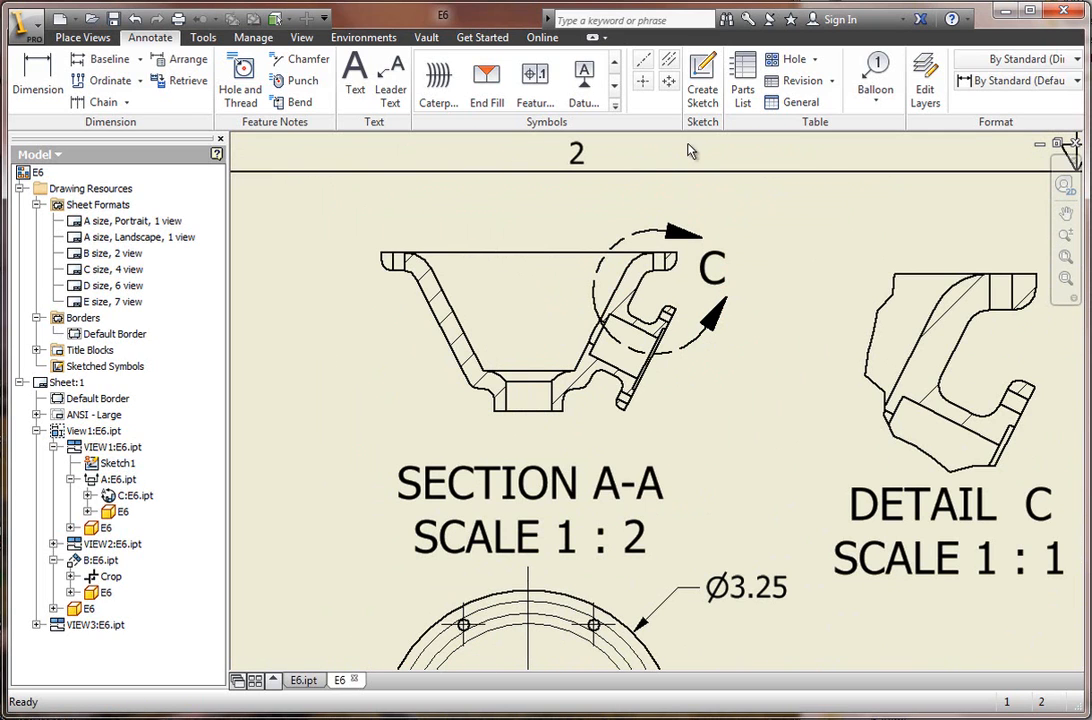
{"action": "left_click", "coordinate": [645, 64]}
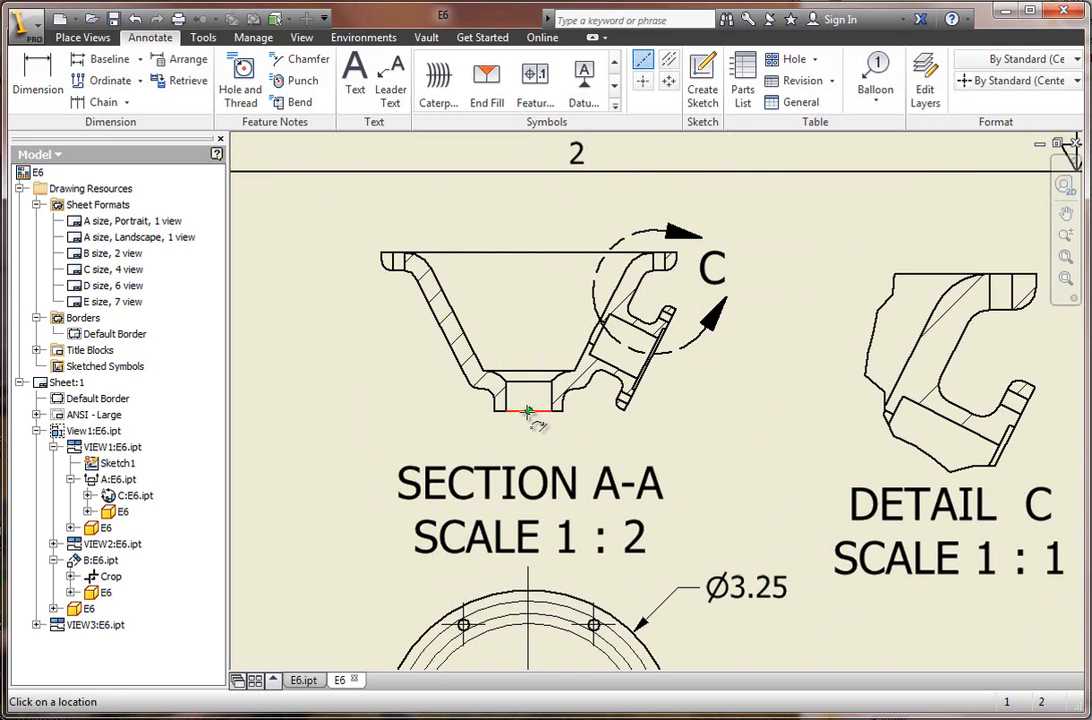
{"action": "left_click", "coordinate": [528, 410]}
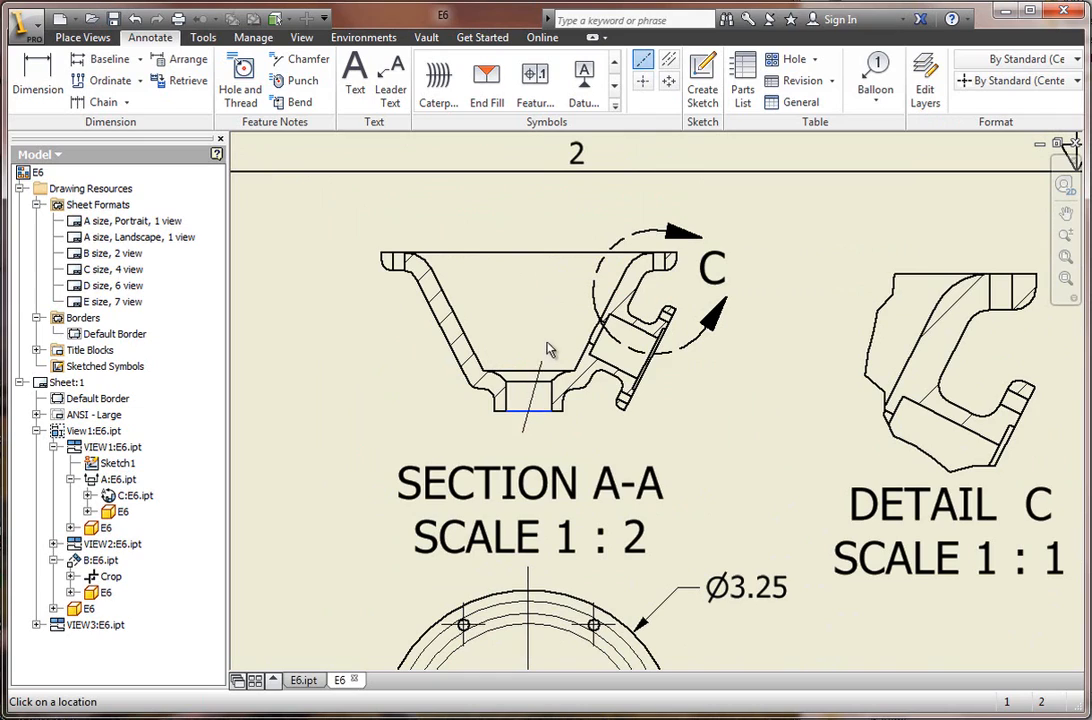
{"action": "left_click", "coordinate": [530, 252]}
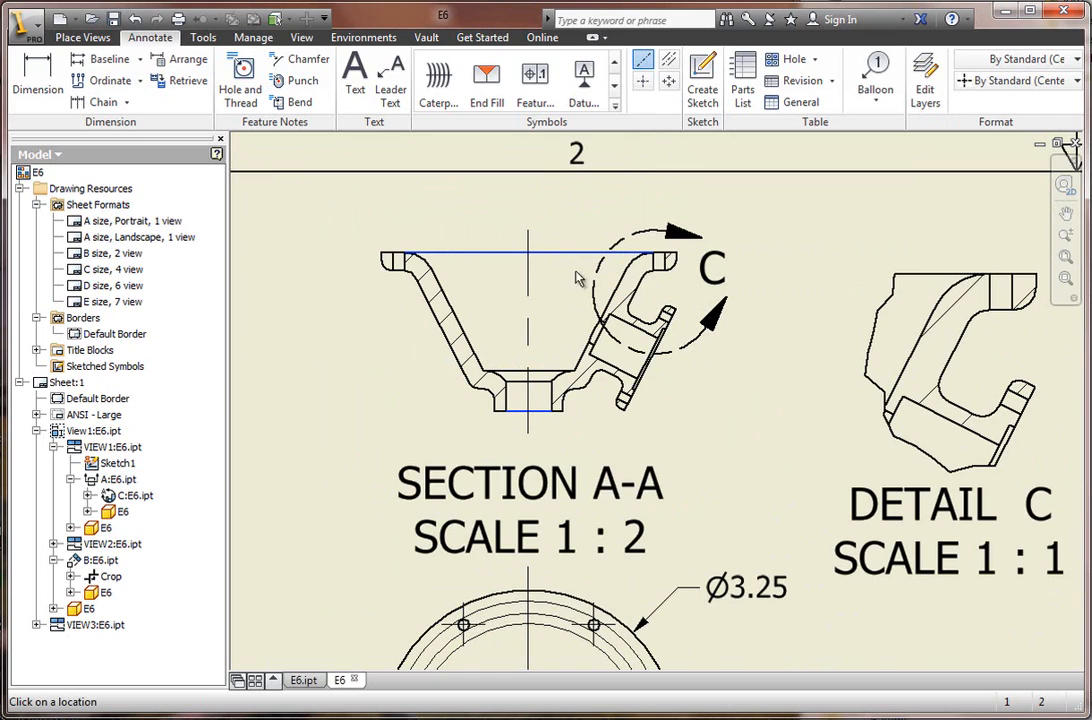
{"action": "right_click", "coordinate": [771, 435]}
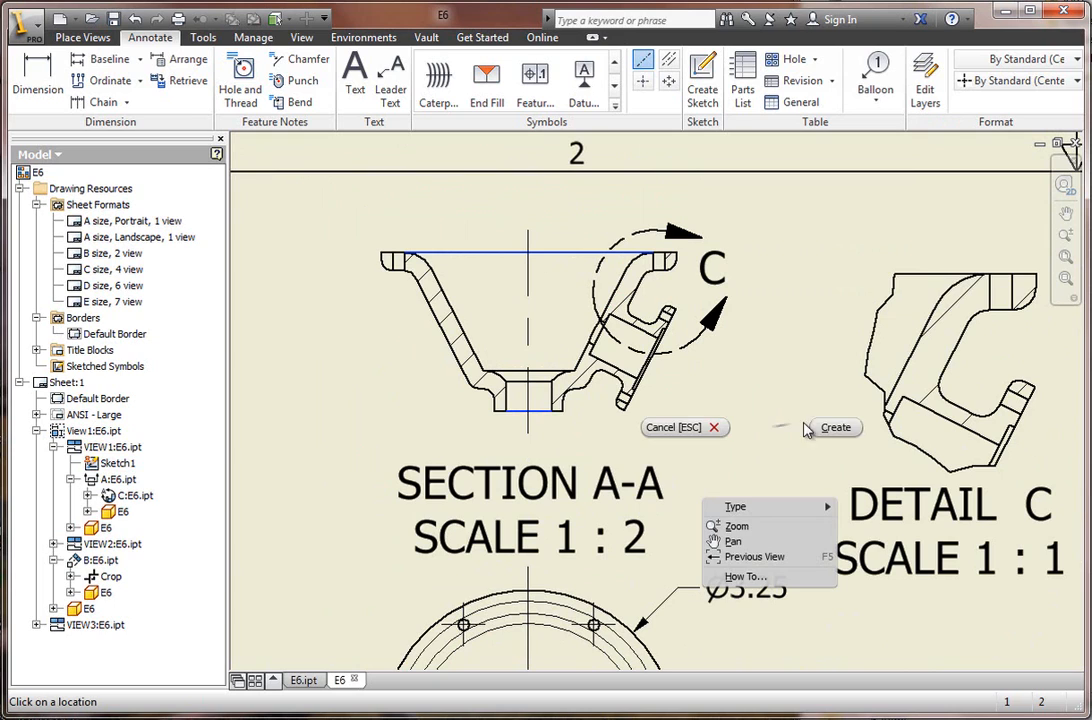
{"action": "left_click", "coordinate": [836, 429]}
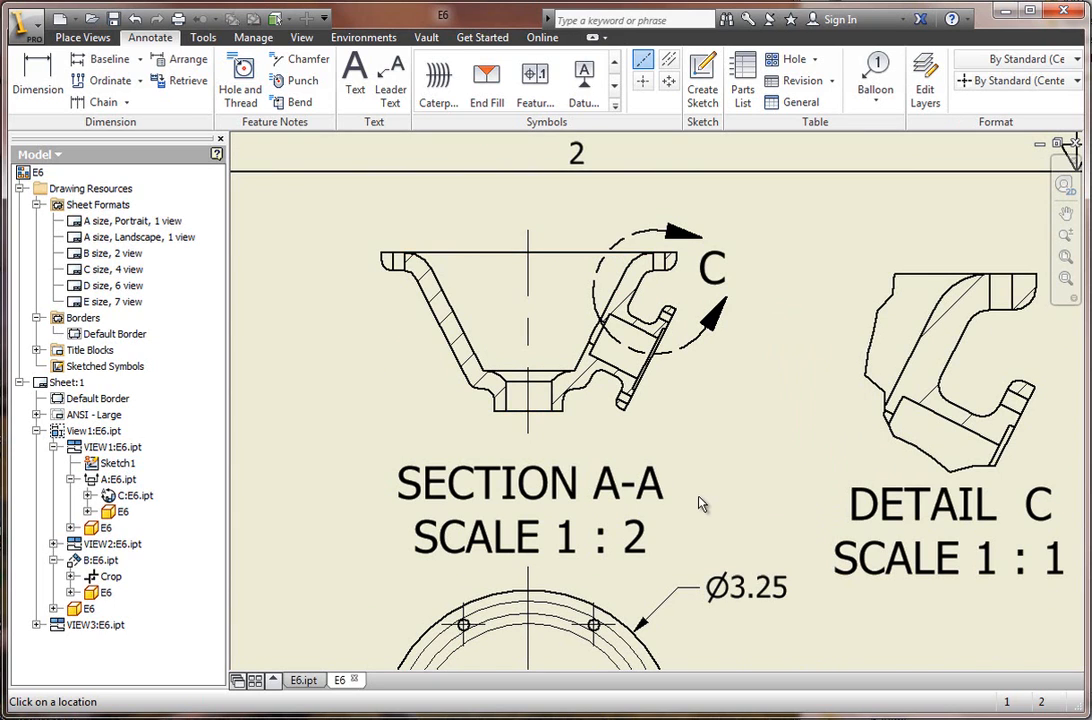
{"action": "scroll", "coordinate": [705, 502], "scroll_direction": "down", "scroll_amount": 6}
{"action": "scroll", "coordinate": [603, 570], "scroll_direction": "up", "scroll_amount": 5}
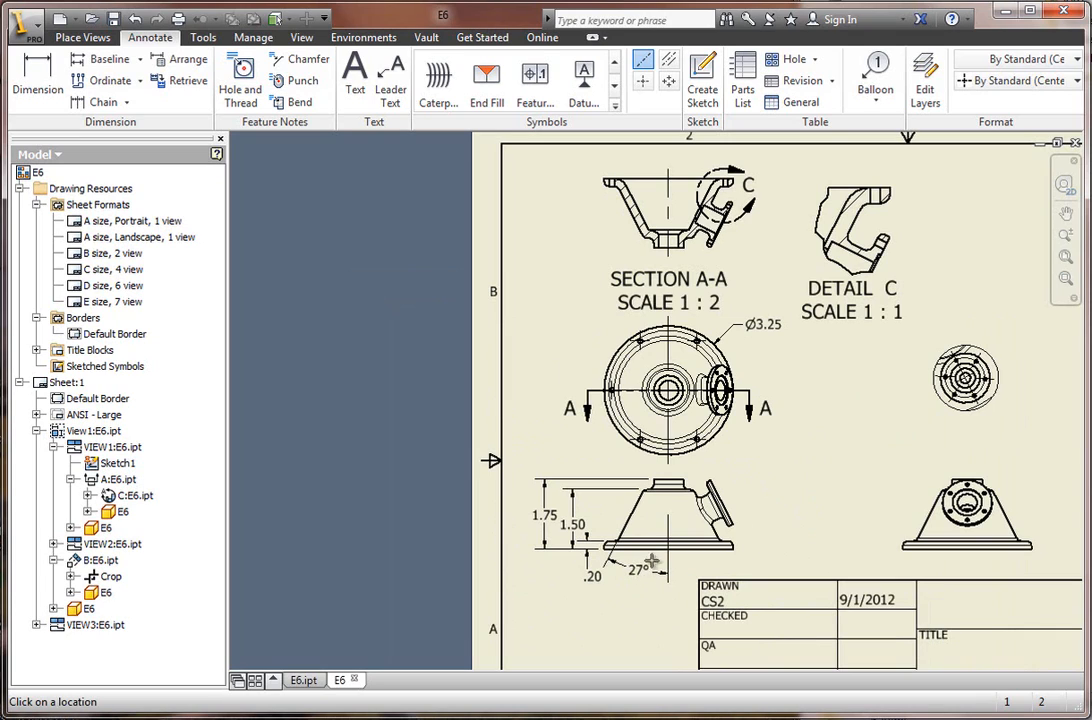
{"action": "key", "text": "Escape"}
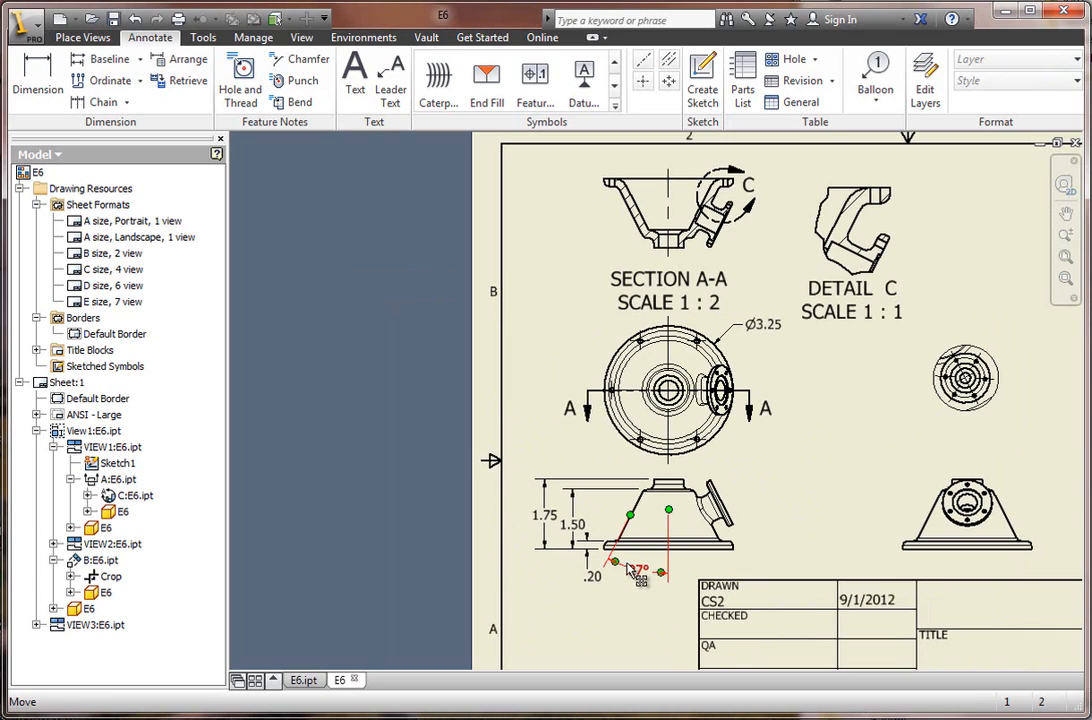
Move the cone angle dimension from the front view to section view A-A using Move Dimension.
{"action": "scroll", "coordinate": [630, 568], "scroll_direction": "up", "scroll_amount": 3}
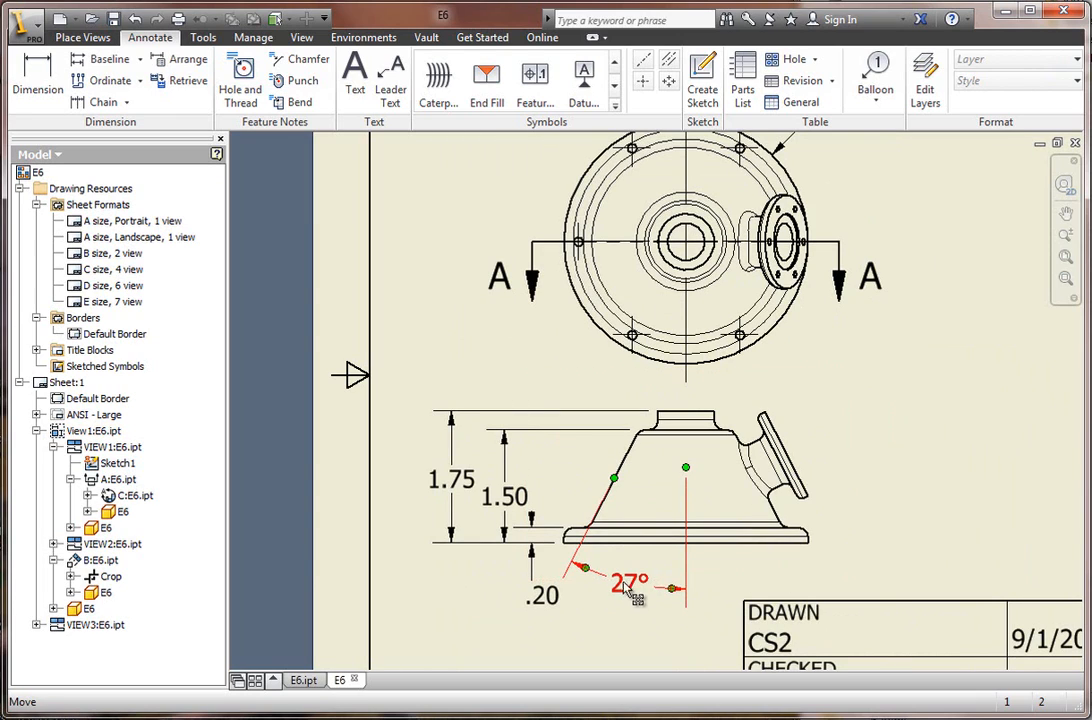
{"action": "left_click", "coordinate": [626, 588]}
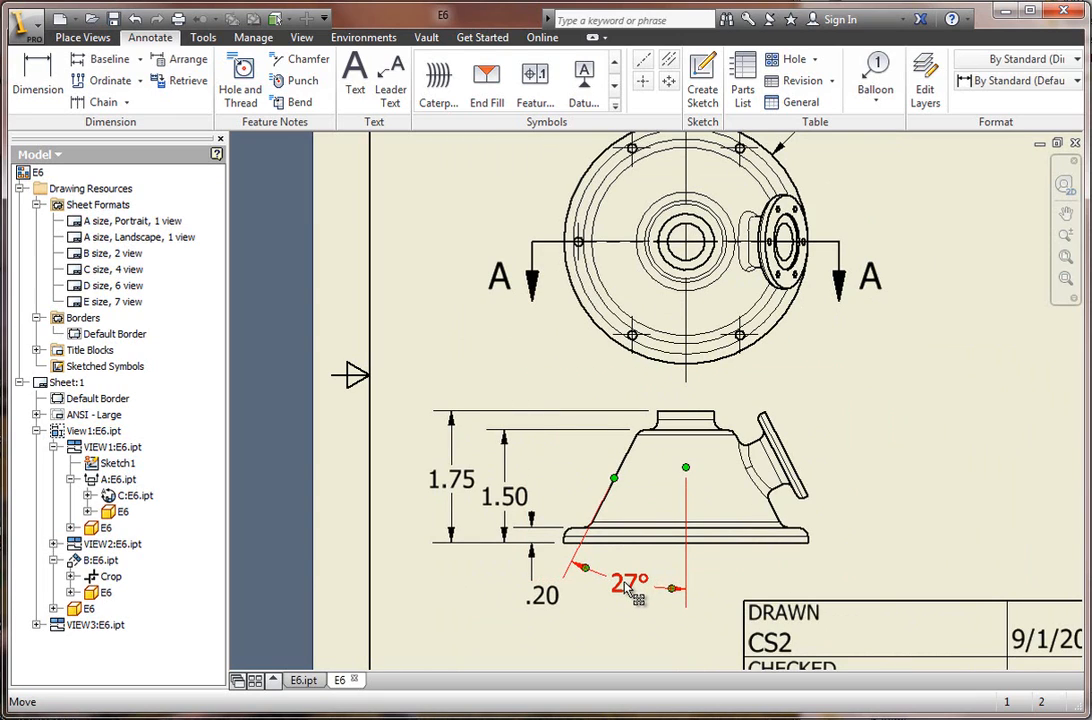
{"action": "right_click", "coordinate": [625, 589]}
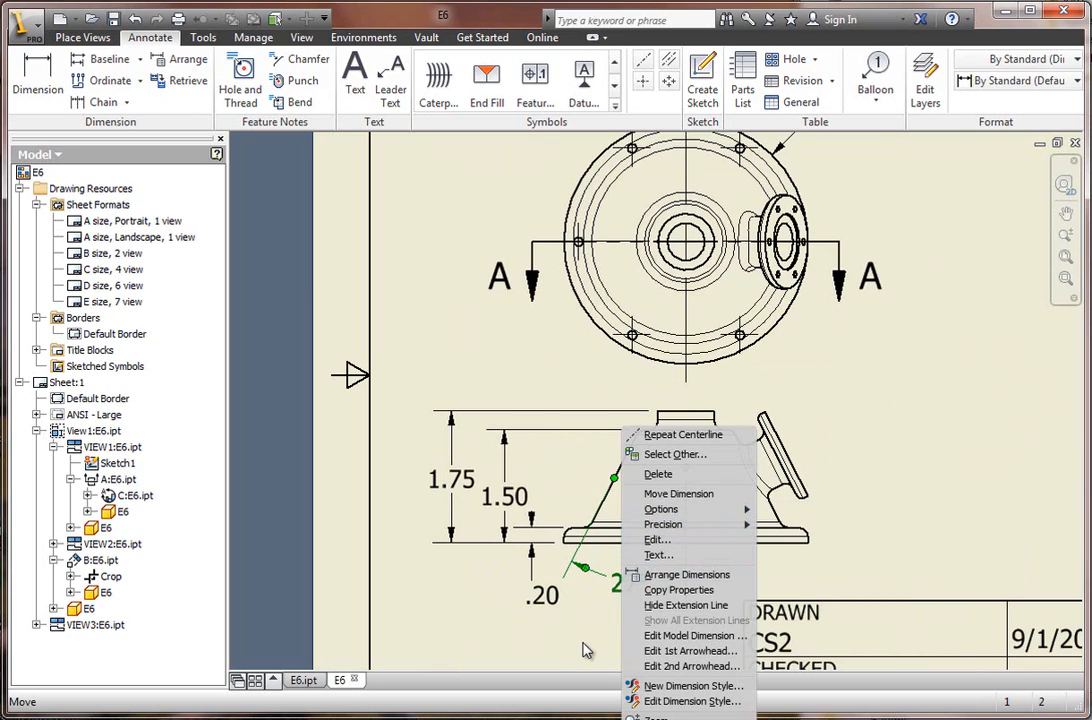
{"action": "left_click", "coordinate": [693, 500]}
{"action": "scroll", "coordinate": [746, 488], "scroll_direction": "down", "scroll_amount": 4}
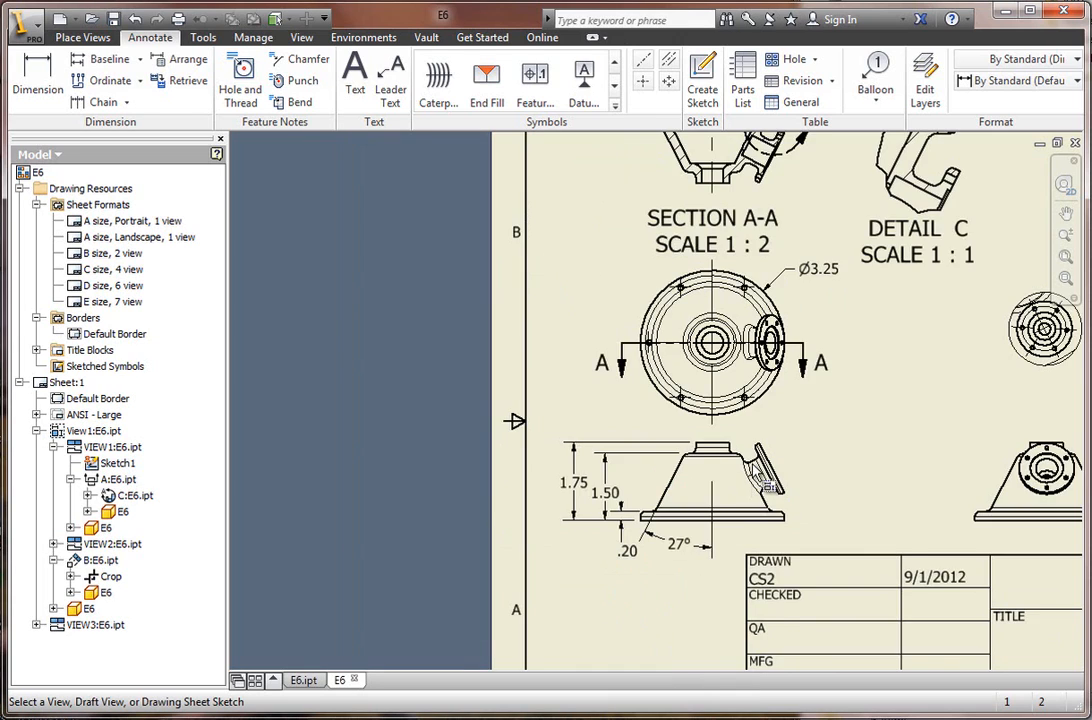
{"action": "scroll", "coordinate": [630, 230], "scroll_direction": "up", "scroll_amount": 3}
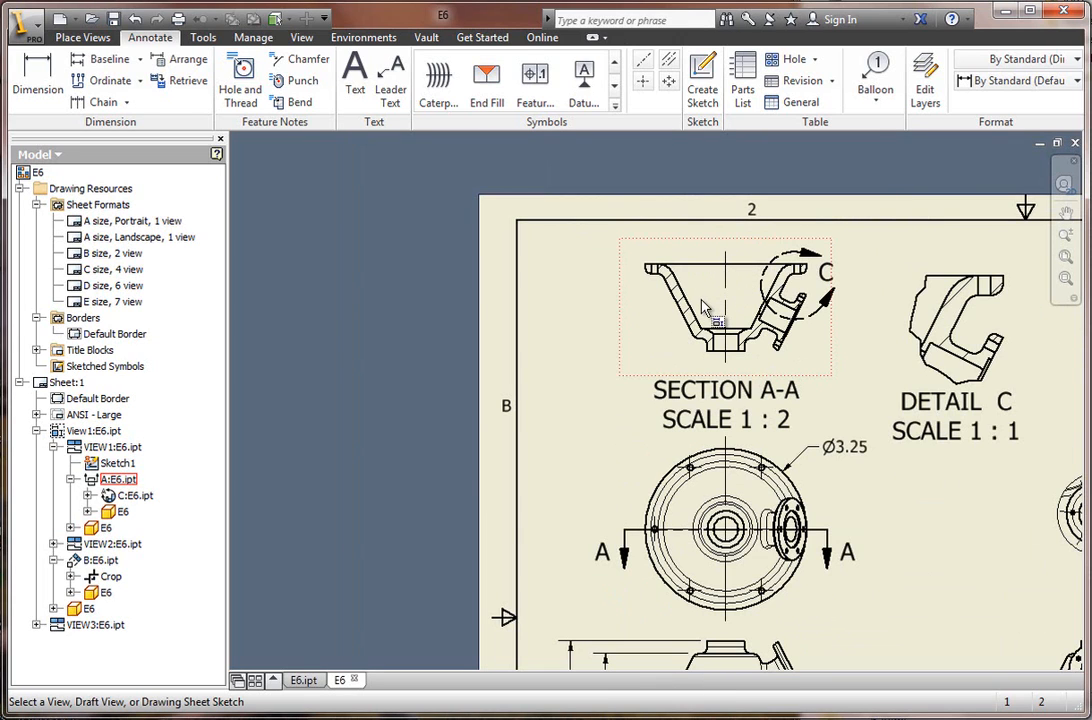
{"action": "left_click", "coordinate": [704, 298]}
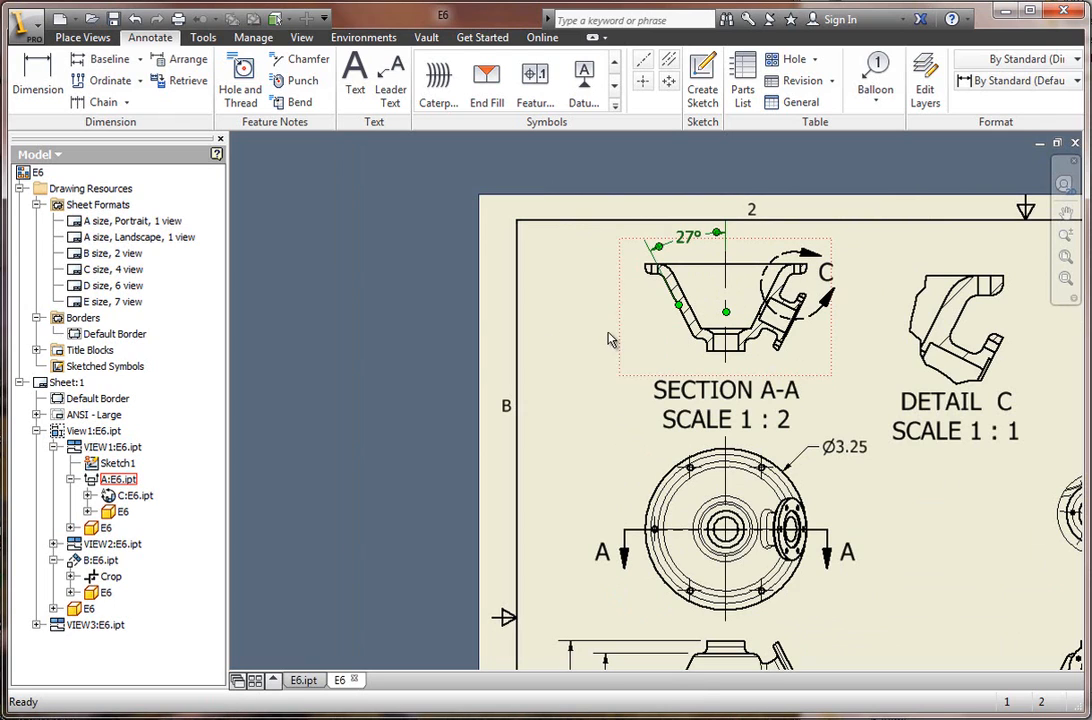
{"action": "left_click", "coordinate": [597, 509]}
Begin ordinate dimensioning of the top view and place its origin at the center of the central bore.
{"action": "scroll", "coordinate": [595, 509], "scroll_direction": "down", "scroll_amount": 2}
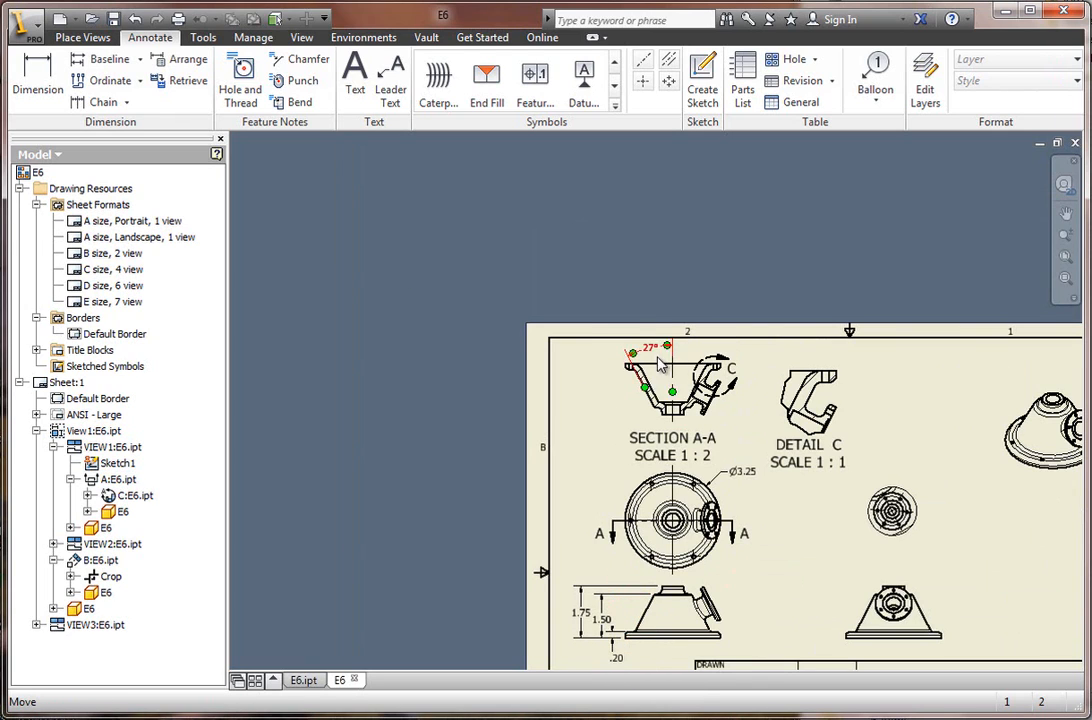
{"action": "scroll", "coordinate": [668, 355], "scroll_direction": "up", "scroll_amount": 2}
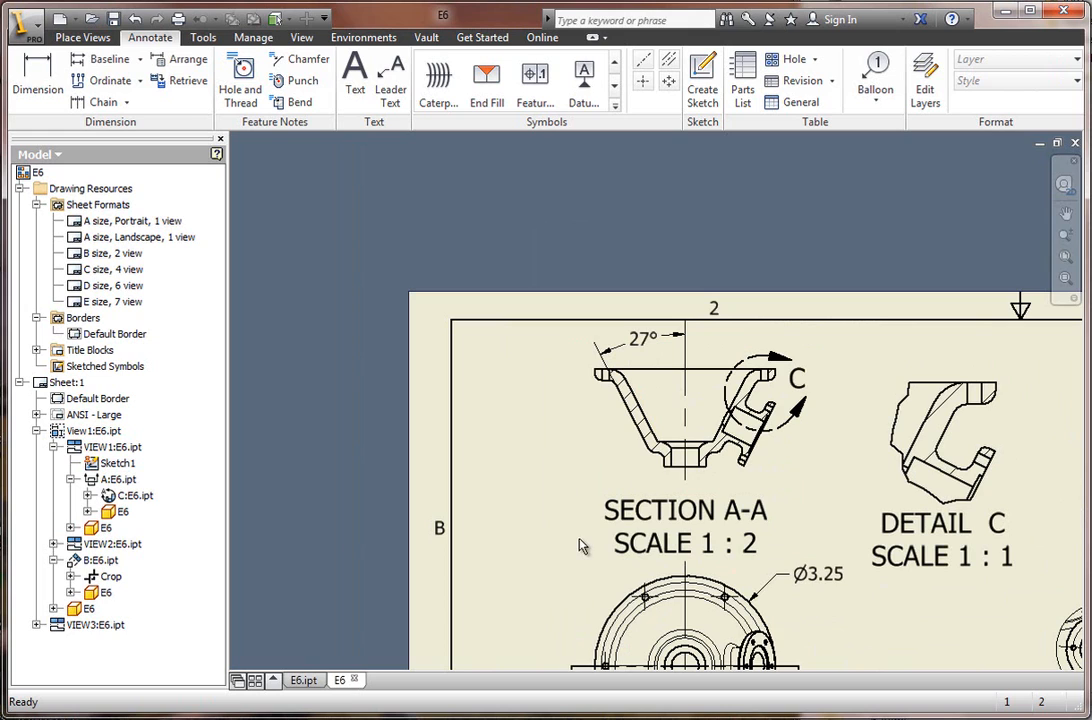
{"action": "scroll", "coordinate": [580, 546], "scroll_direction": "down", "scroll_amount": 4}
{"action": "scroll", "coordinate": [605, 613], "scroll_direction": "up", "scroll_amount": 3}
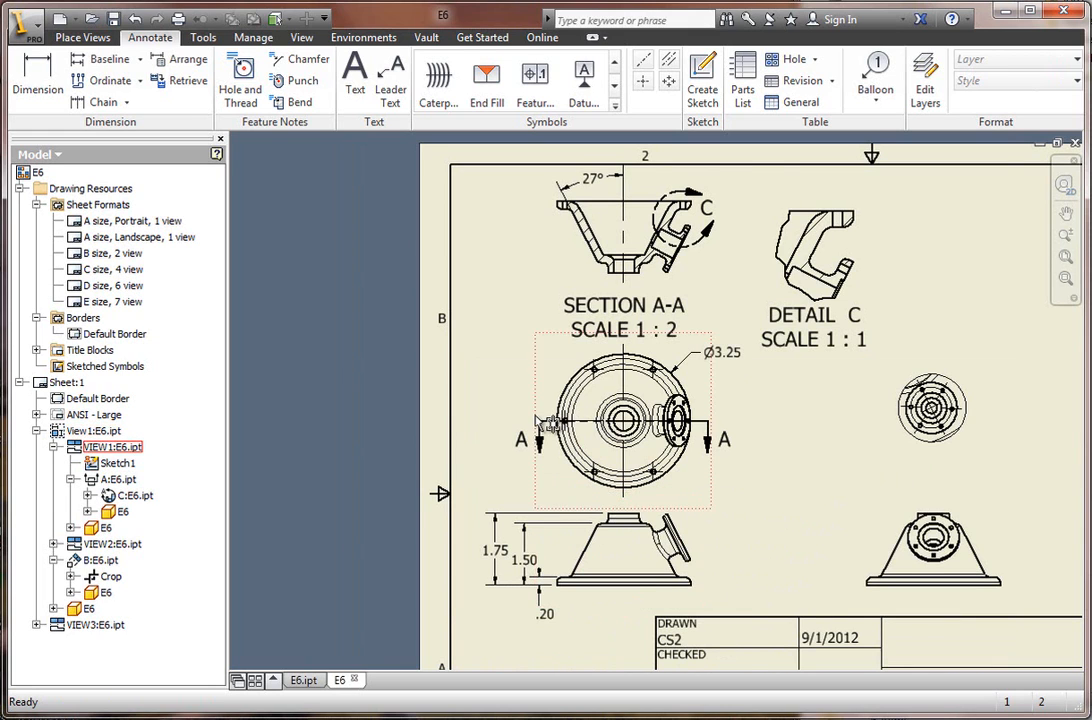
{"action": "scroll", "coordinate": [556, 478], "scroll_direction": "up", "scroll_amount": 5}
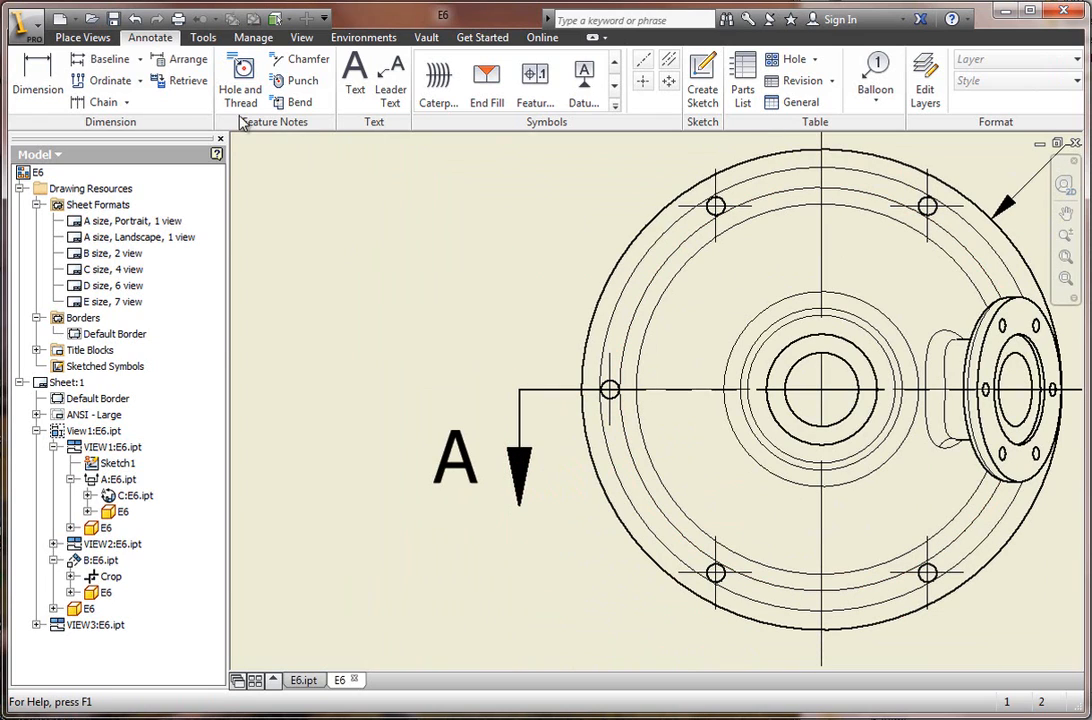
{"action": "left_click", "coordinate": [141, 82]}
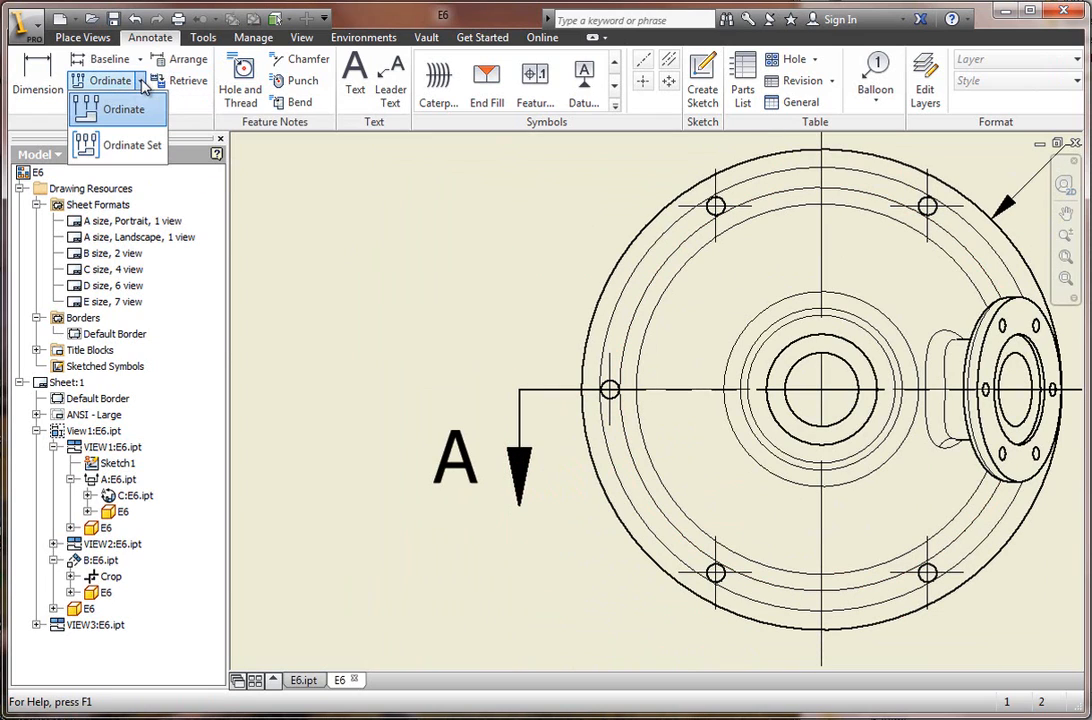
{"action": "left_click", "coordinate": [97, 112]}
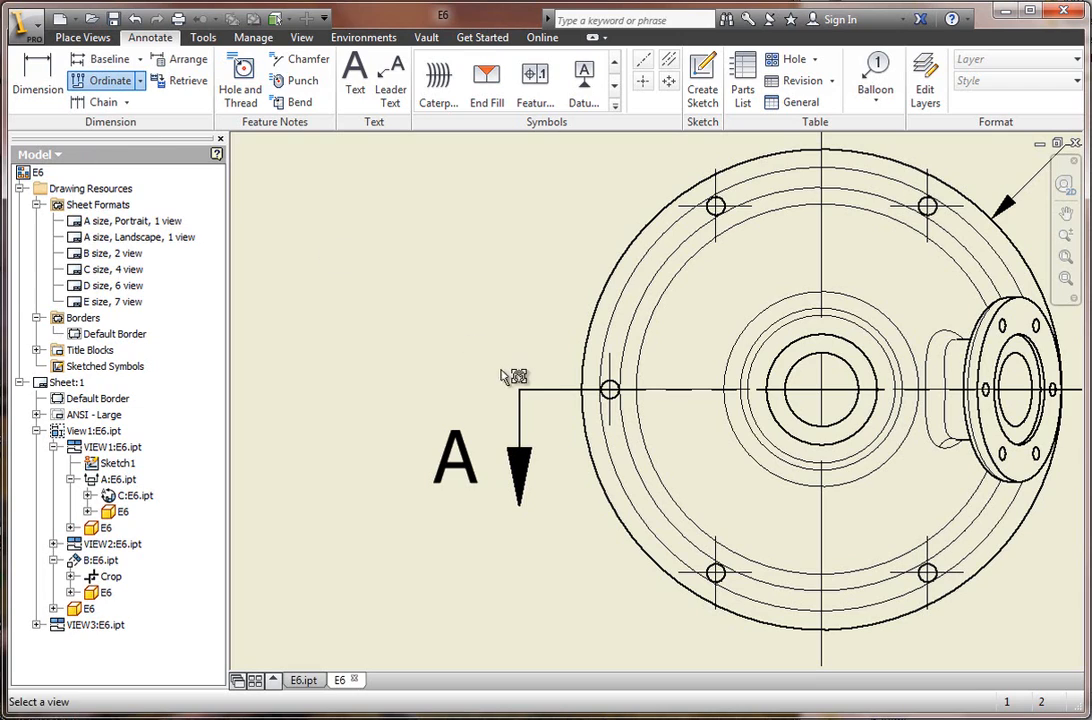
{"action": "left_click", "coordinate": [808, 424]}
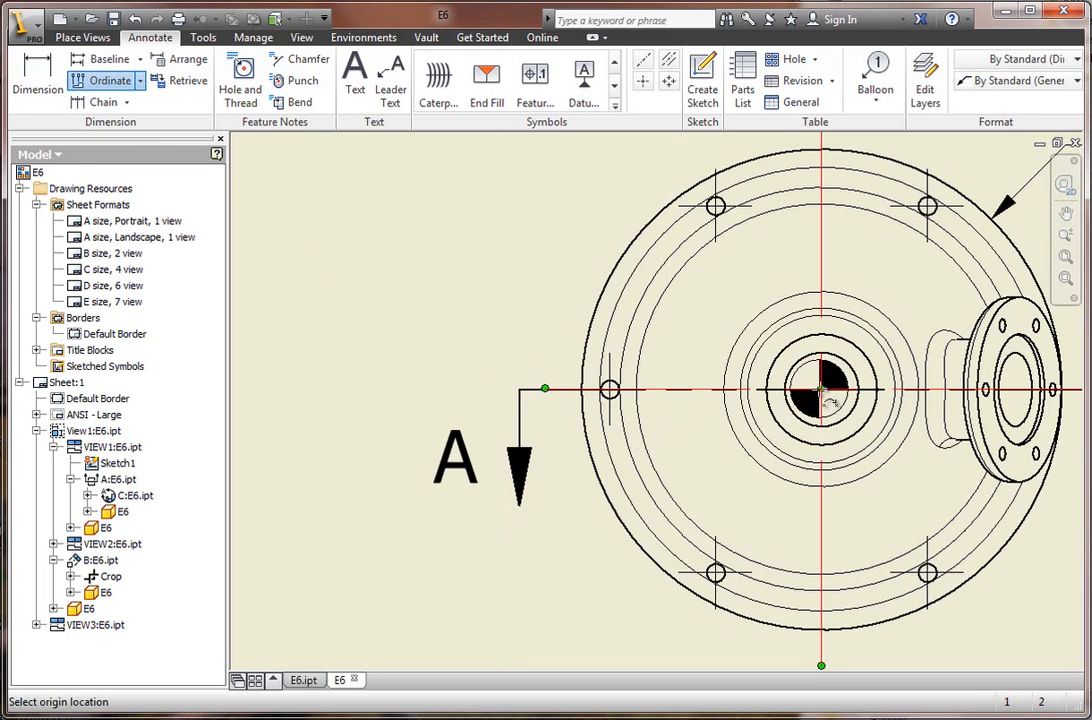
{"action": "left_click", "coordinate": [821, 390]}
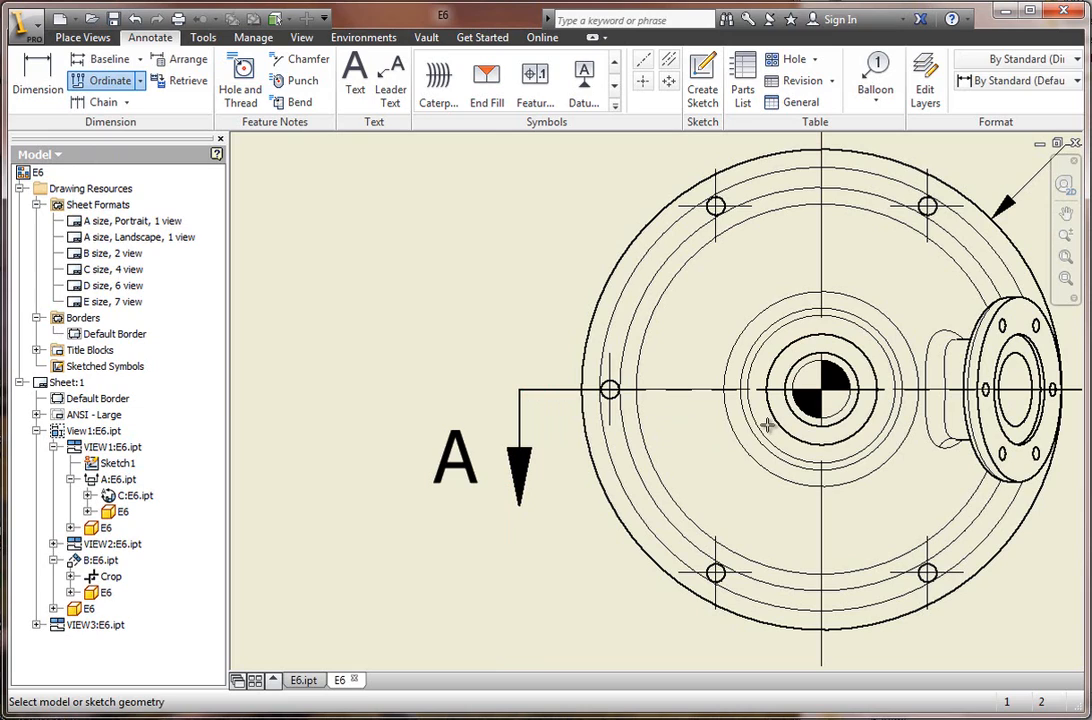
Add vertical-position ordinate dimensions for the three bolt holes on the flange's left half, with the text aligned outside the section letter A.
{"action": "left_click", "coordinate": [612, 402]}
{"action": "left_click", "coordinate": [715, 206]}
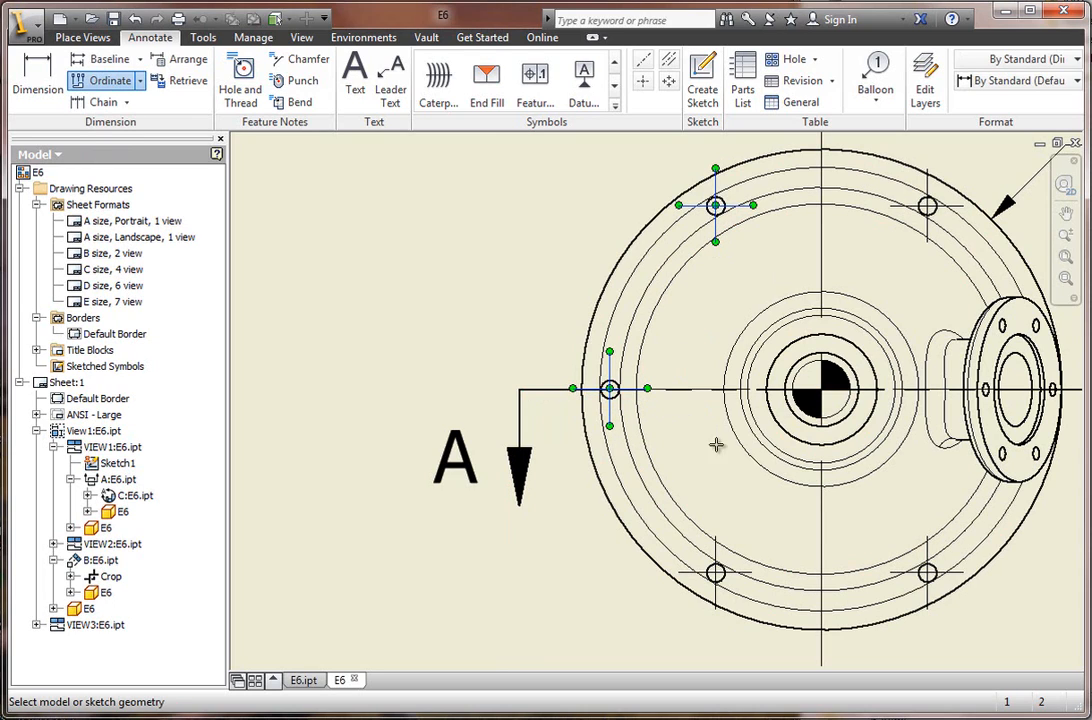
{"action": "left_click", "coordinate": [715, 582]}
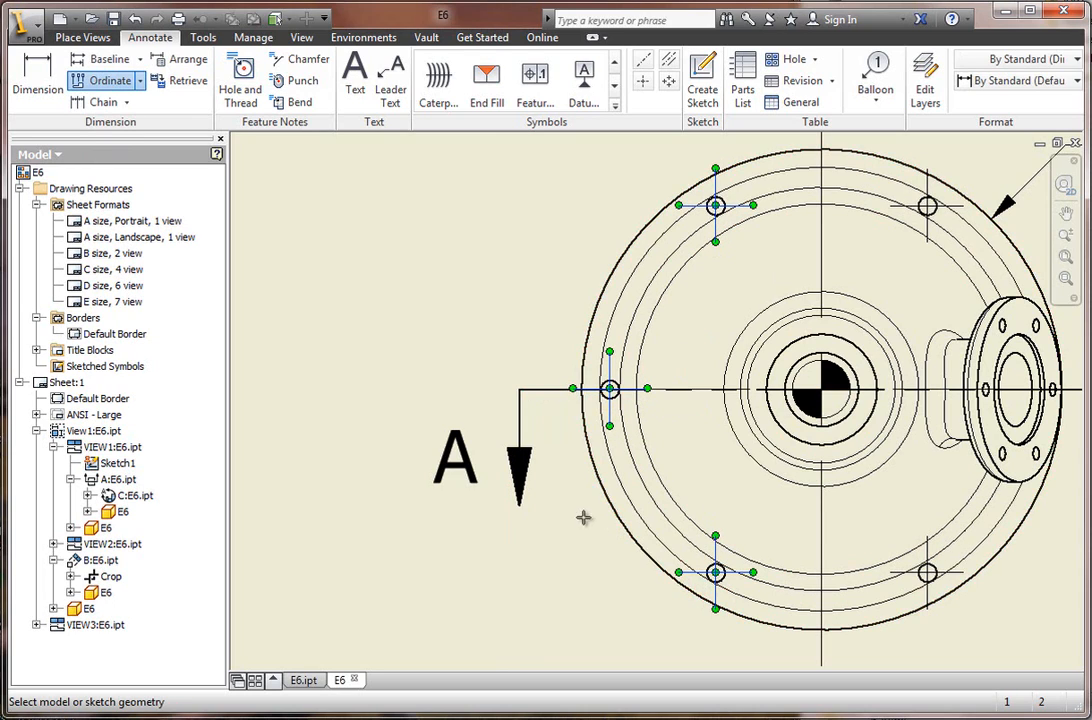
{"action": "right_click", "coordinate": [399, 367]}
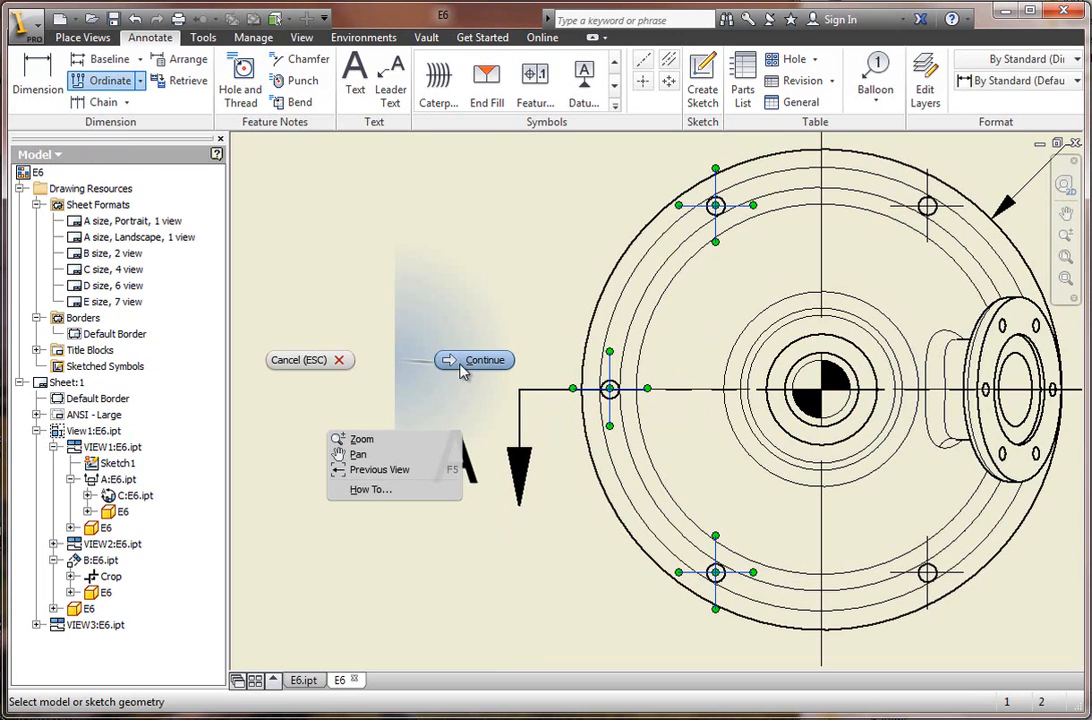
{"action": "left_click", "coordinate": [466, 364]}
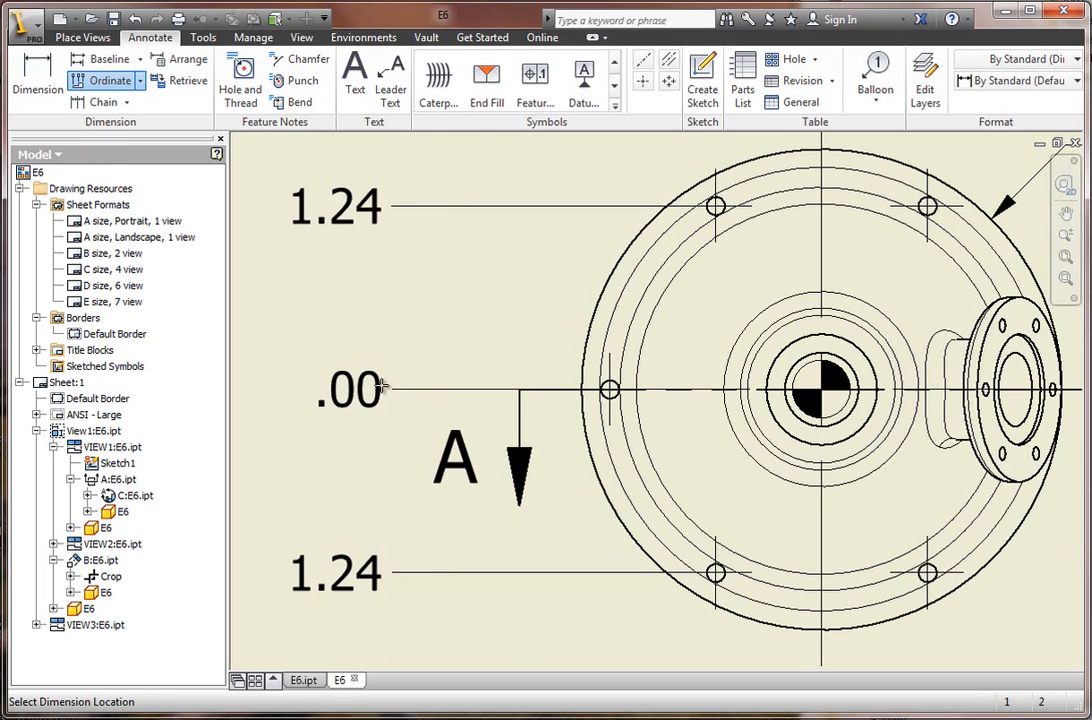
{"action": "left_click", "coordinate": [383, 385]}
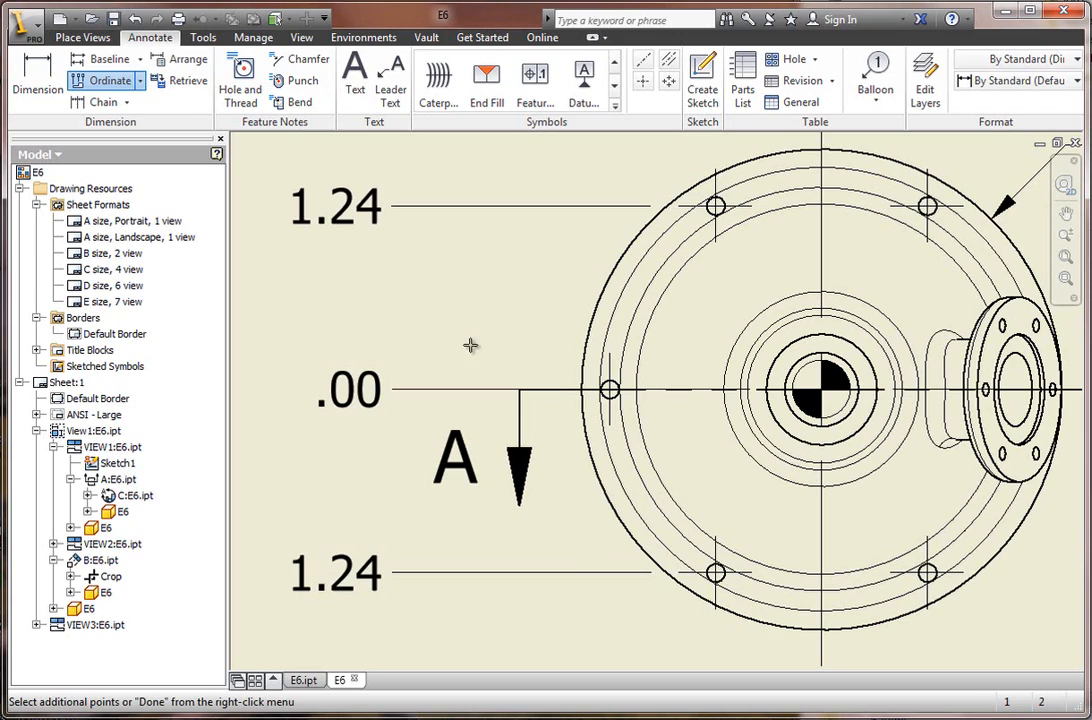
{"action": "right_click", "coordinate": [448, 307]}
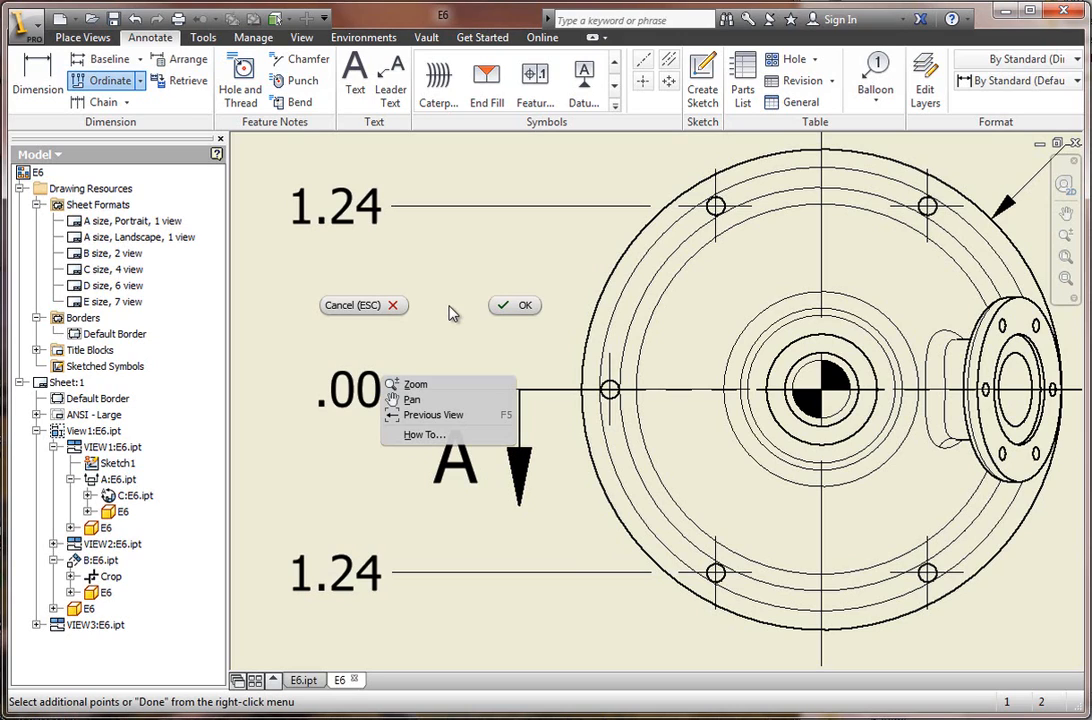
{"action": "left_click", "coordinate": [511, 305]}
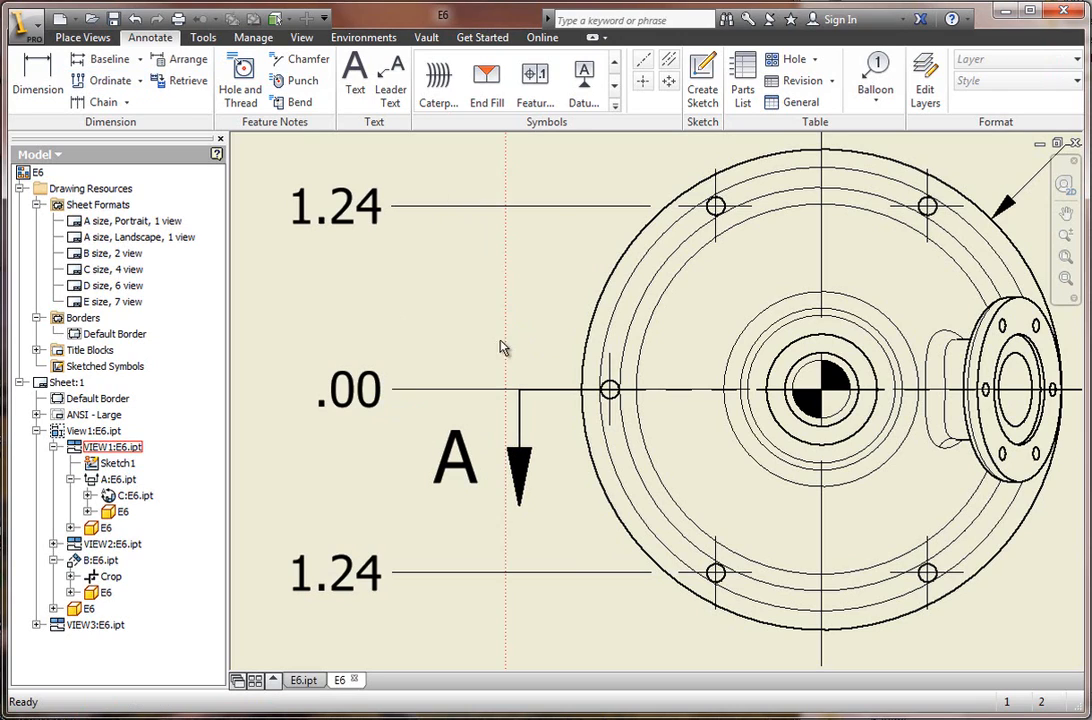
Raise the middle ordinate dimension's text above the section line and adjust its leader into a jog ending near the section arrow's corner.
{"action": "left_click", "coordinate": [378, 400]}
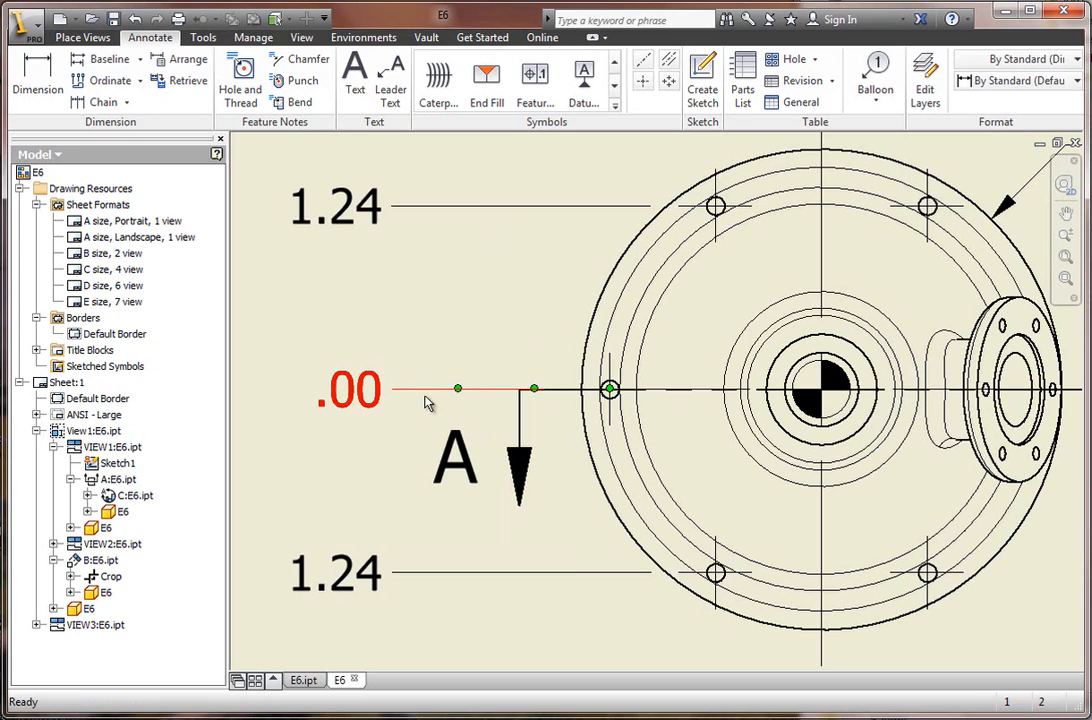
{"action": "mouse_move", "coordinate": [370, 375]}
{"action": "left_mouse_down"}
{"action": "mouse_move", "coordinate": [370, 350]}
{"action": "mouse_move", "coordinate": [379, 372]}
{"action": "left_mouse_up"}
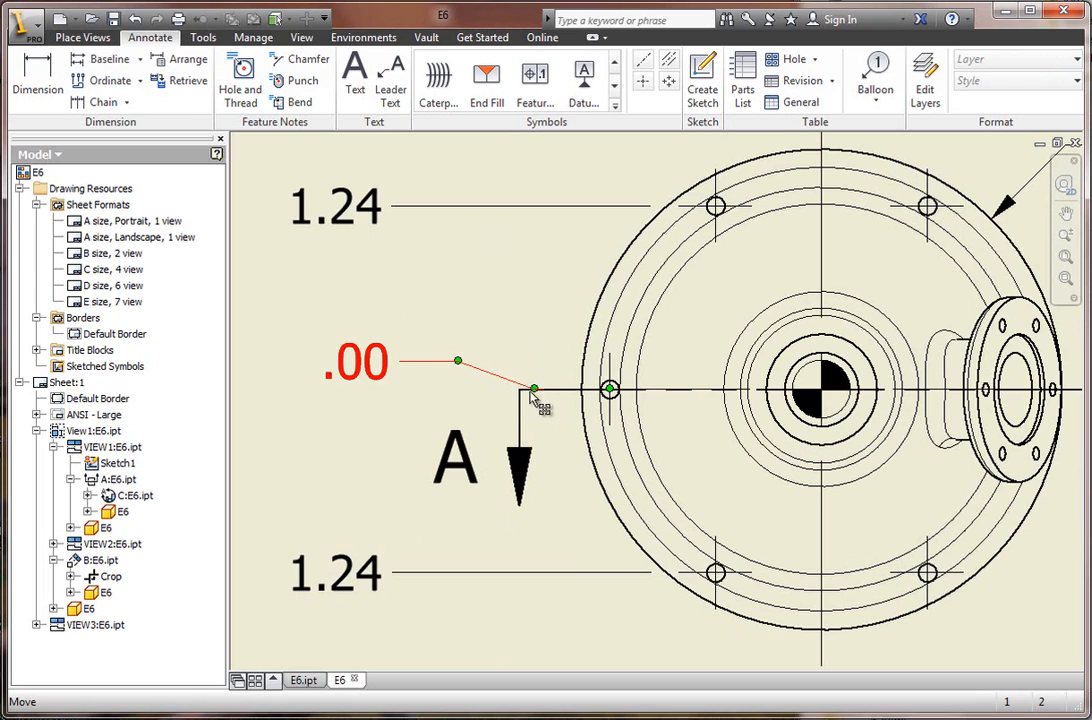
{"action": "left_click_drag", "start_coordinate": [536, 393], "coordinate": [456, 358]}
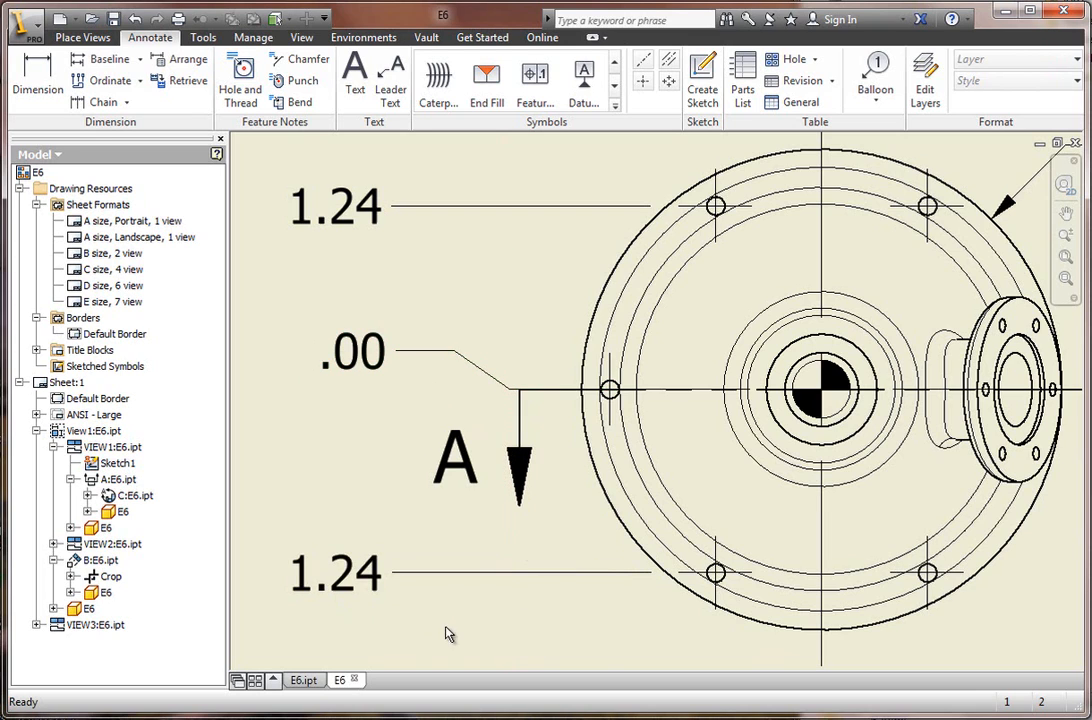
Move the front view's overall height dimension farther out from the part and shift the adjacent cone height dimension slightly outward.
{"action": "scroll", "coordinate": [452, 500], "scroll_direction": "up", "scroll_amount": 3}
{"action": "scroll", "coordinate": [605, 630], "scroll_direction": "up", "scroll_amount": 2}
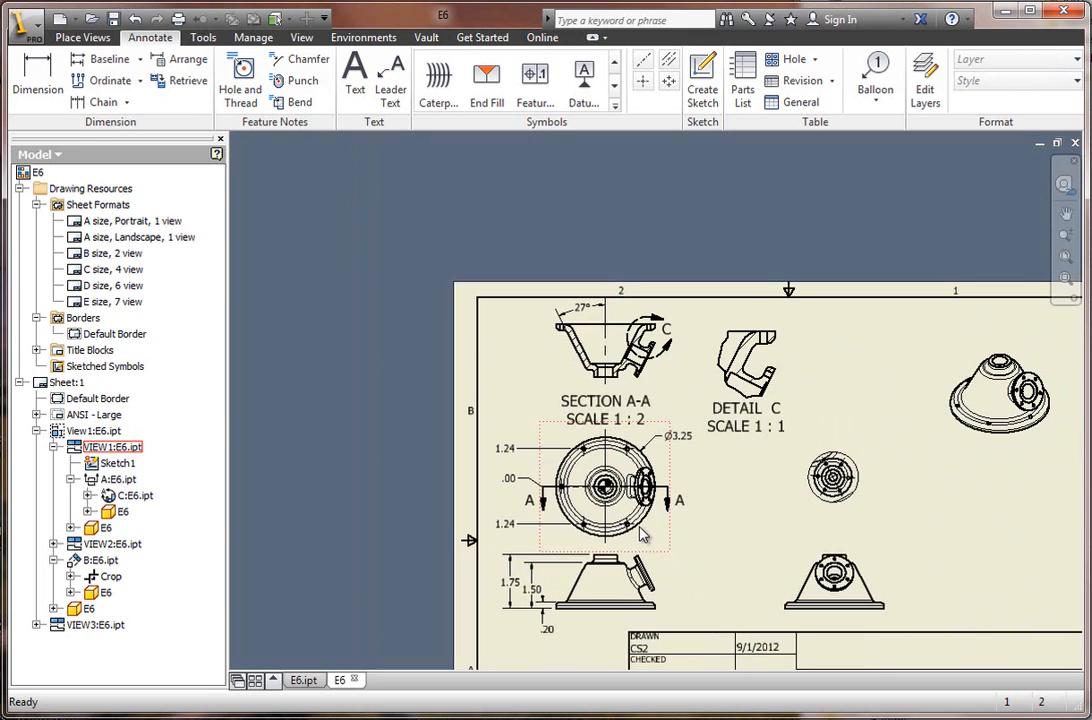
{"action": "scroll", "coordinate": [607, 625], "scroll_direction": "down", "scroll_amount": 3}
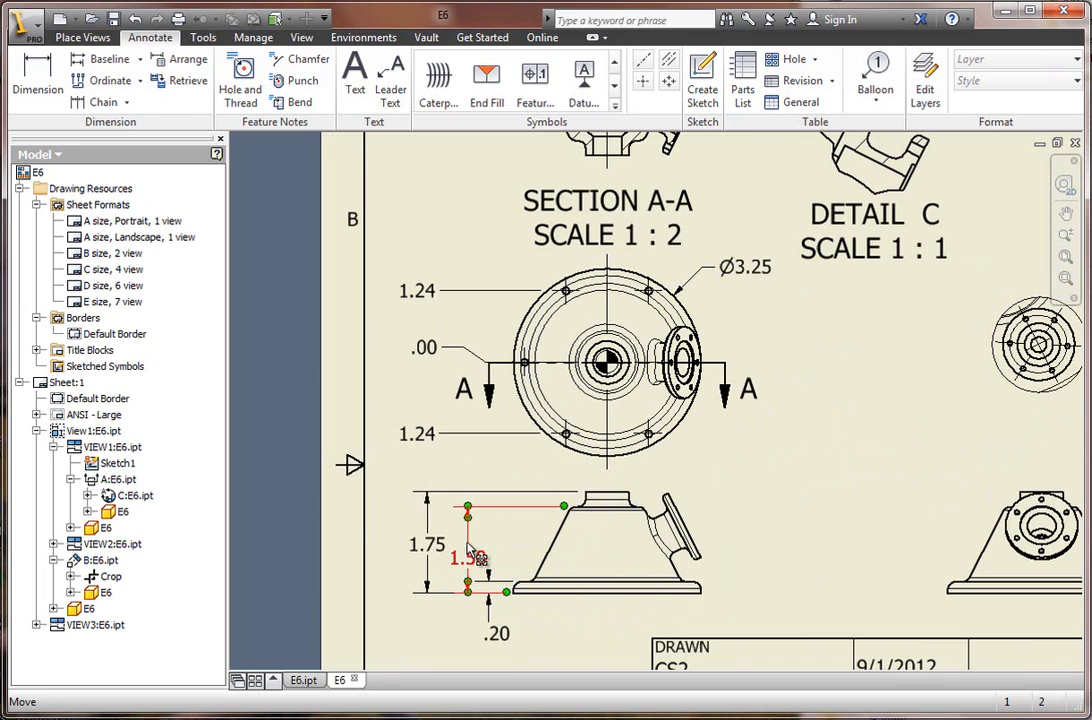
{"action": "scroll", "coordinate": [465, 543], "scroll_direction": "down", "scroll_amount": 3}
{"action": "left_click_drag", "start_coordinate": [427, 543], "coordinate": [390, 547]}
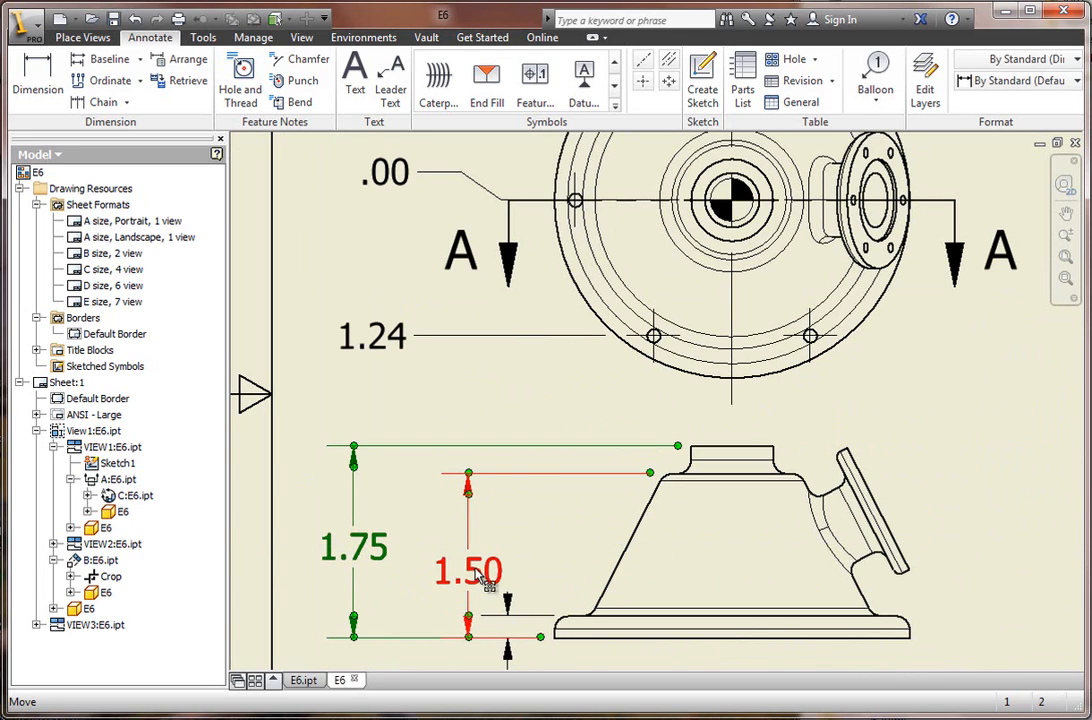
{"action": "left_click_drag", "start_coordinate": [488, 577], "coordinate": [471, 573]}
{"action": "left_click", "coordinate": [476, 437]}
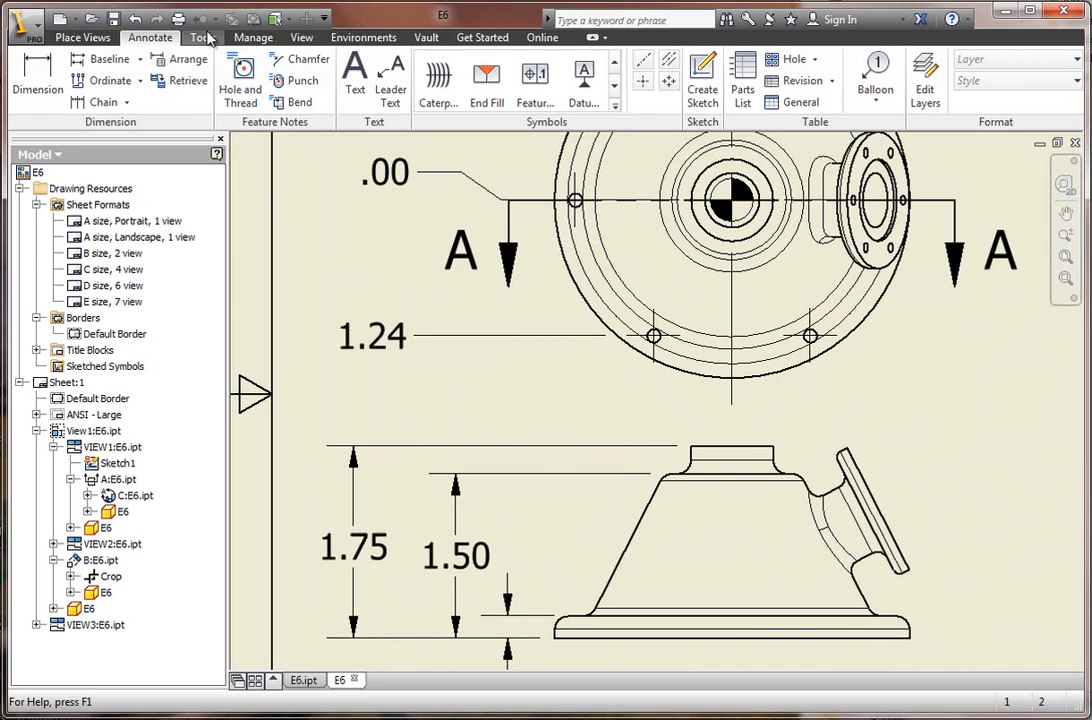
Open the Style and Standard Editor and display the Default (ANSI) dimension style for editing.
{"action": "left_click", "coordinate": [253, 37]}
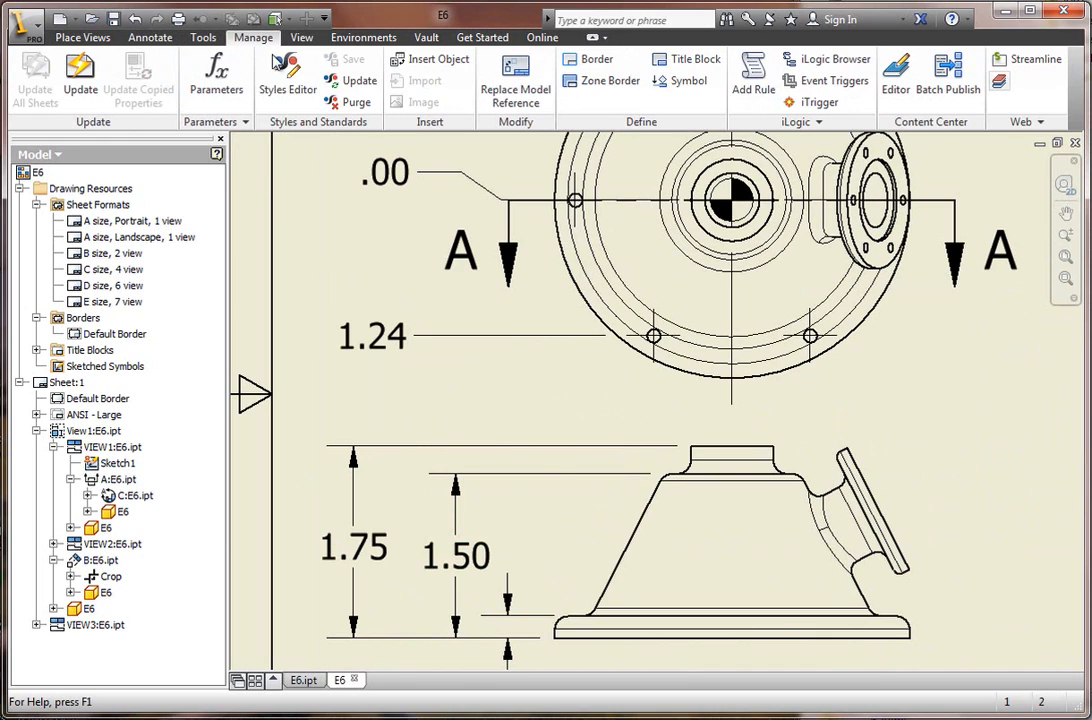
{"action": "left_click", "coordinate": [302, 88]}
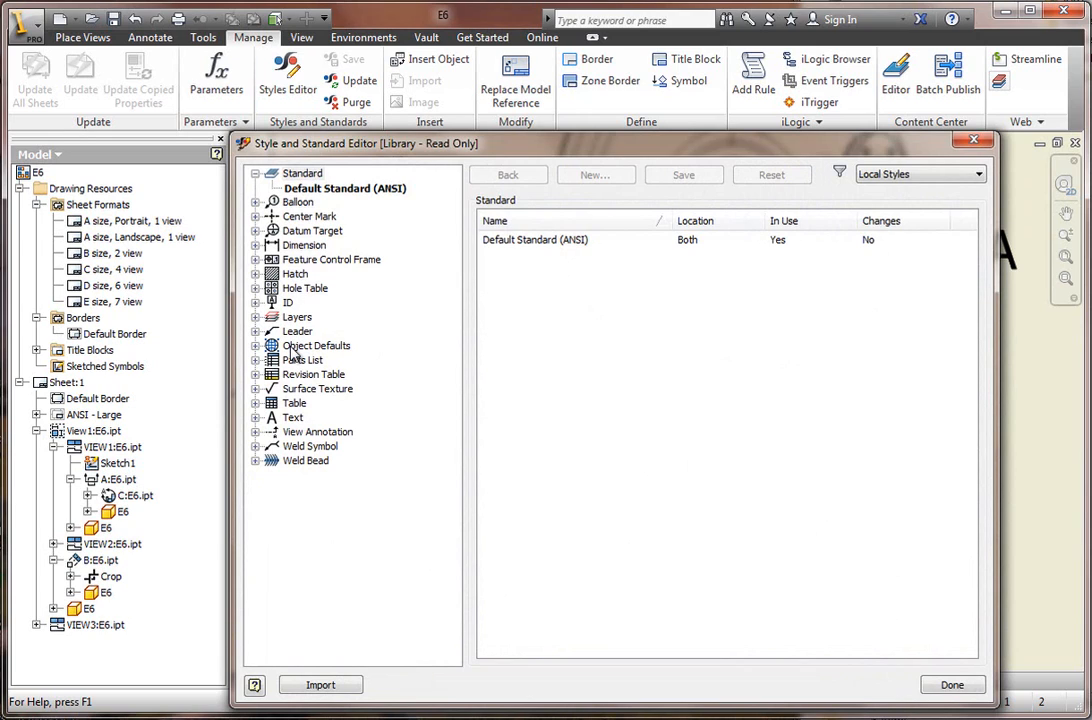
{"action": "left_click", "coordinate": [256, 245]}
{"action": "left_click", "coordinate": [290, 247]}
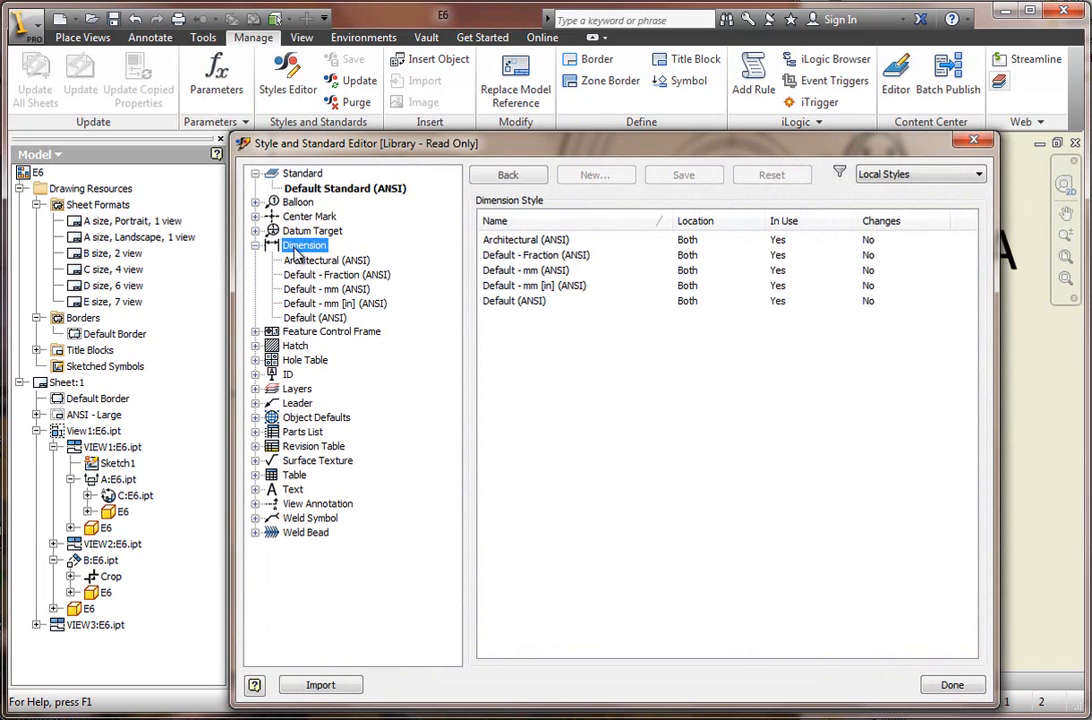
{"action": "left_click", "coordinate": [305, 189]}
{"action": "left_click", "coordinate": [306, 174]}
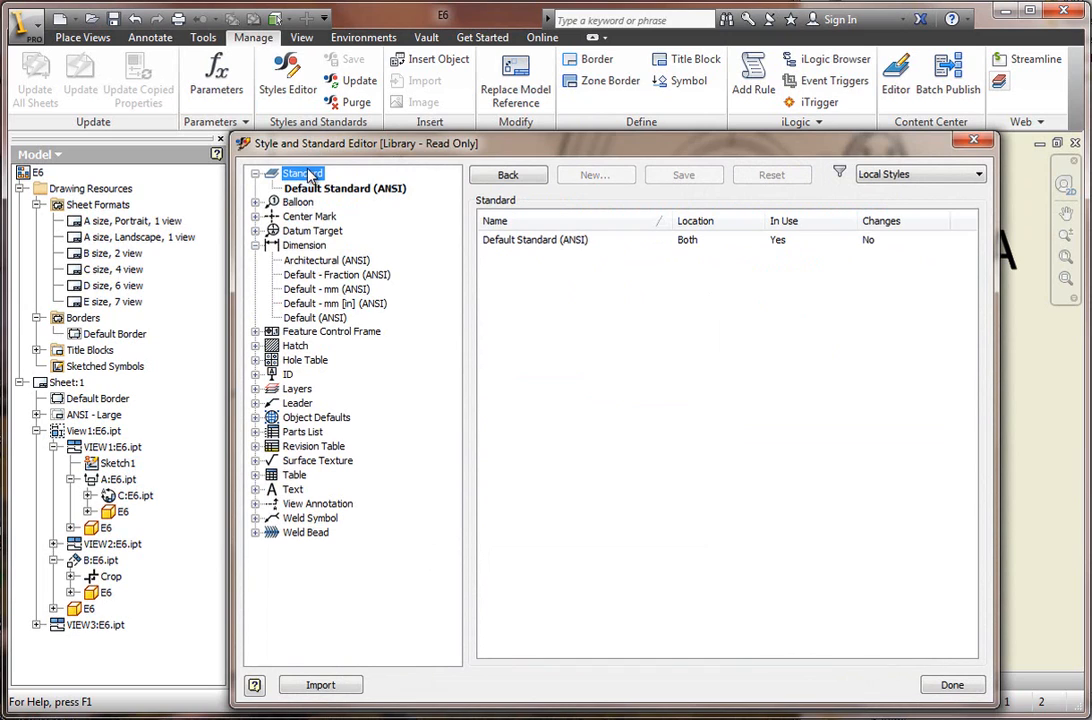
{"action": "left_click", "coordinate": [303, 202]}
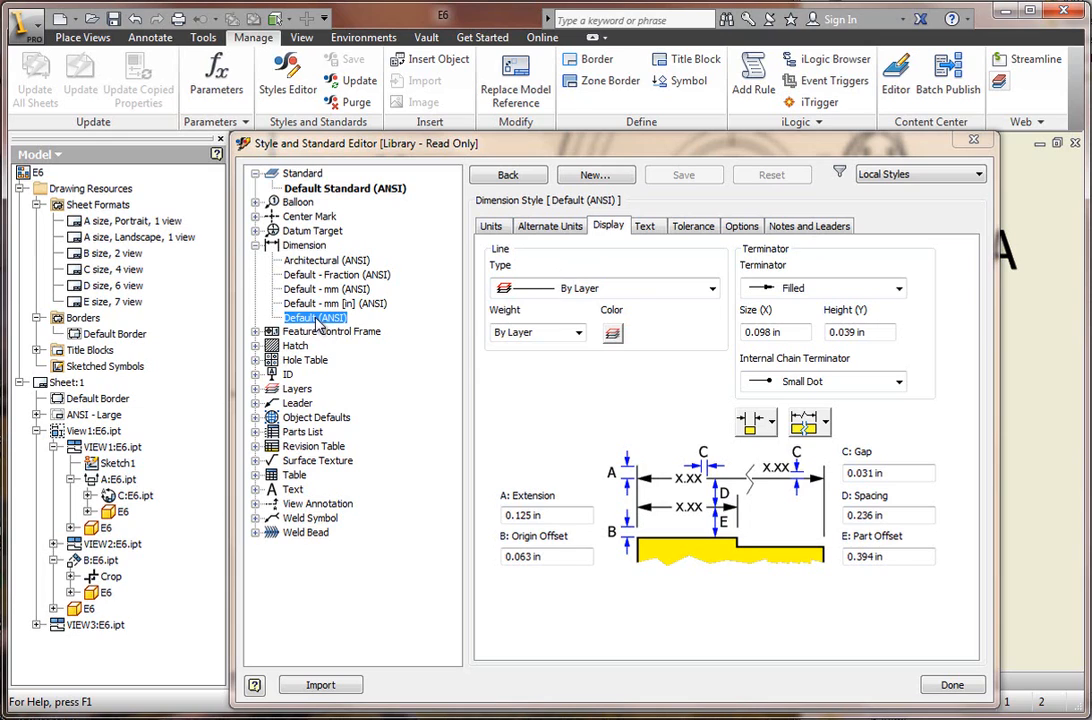
Set the Default (ANSI) dimension style's linear precision to 3.123 and enable Included Zeros for the primary units.
{"action": "left_click", "coordinate": [491, 227]}
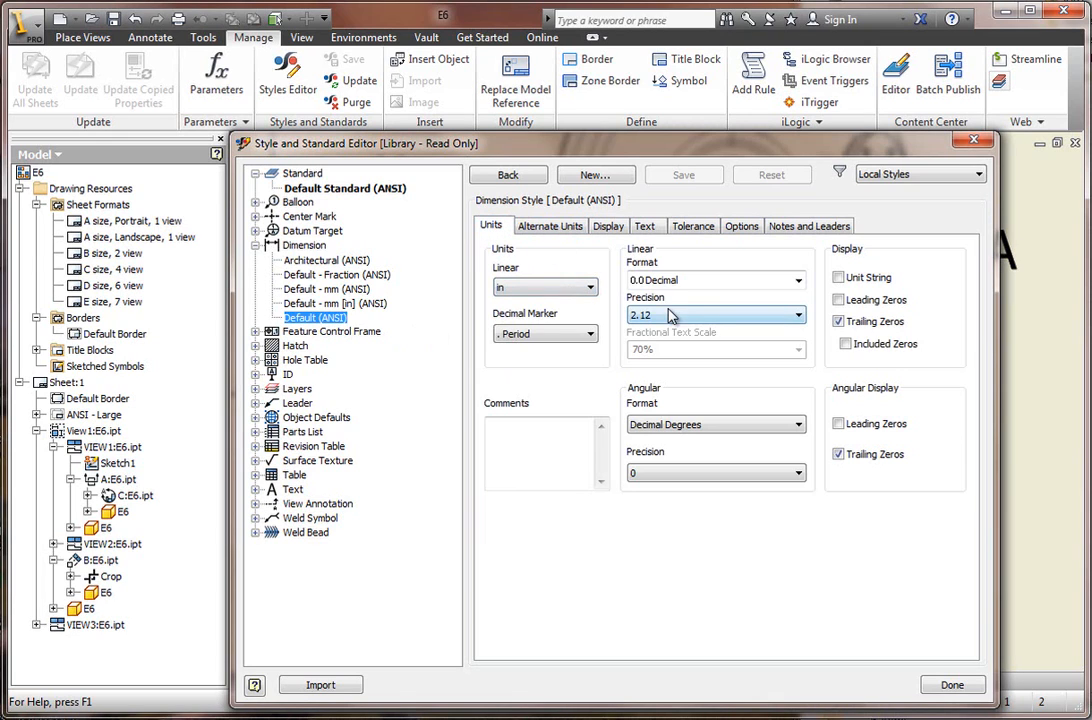
{"action": "left_click", "coordinate": [785, 285]}
{"action": "left_click", "coordinate": [760, 341]}
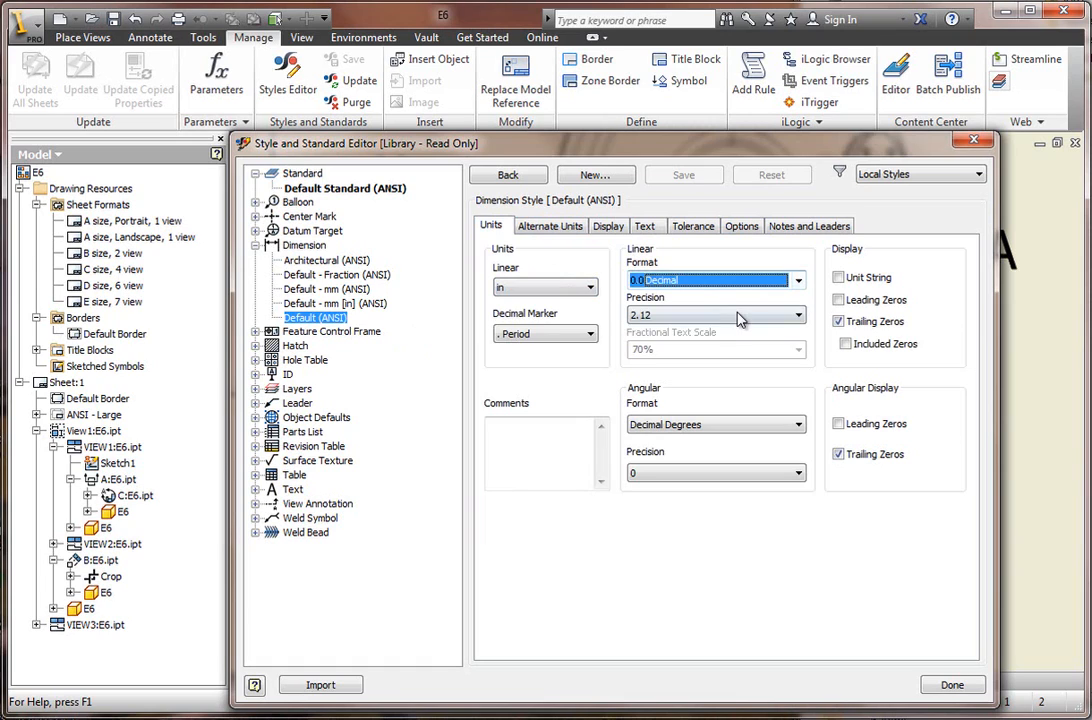
{"action": "left_click", "coordinate": [740, 315]}
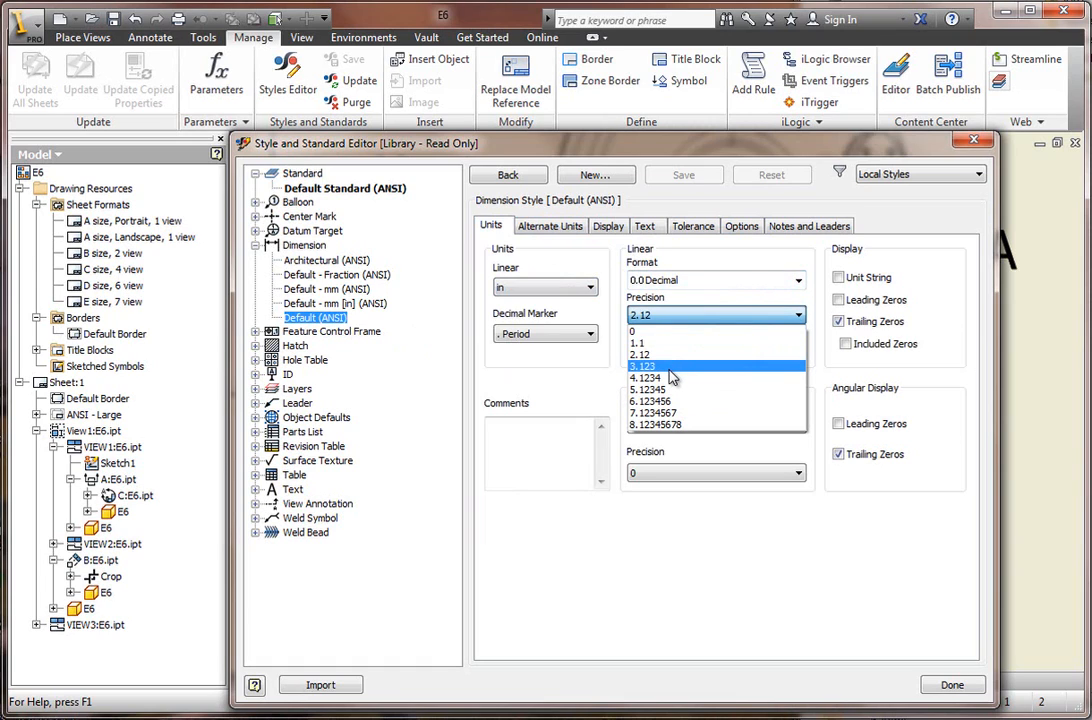
{"action": "left_click", "coordinate": [673, 368]}
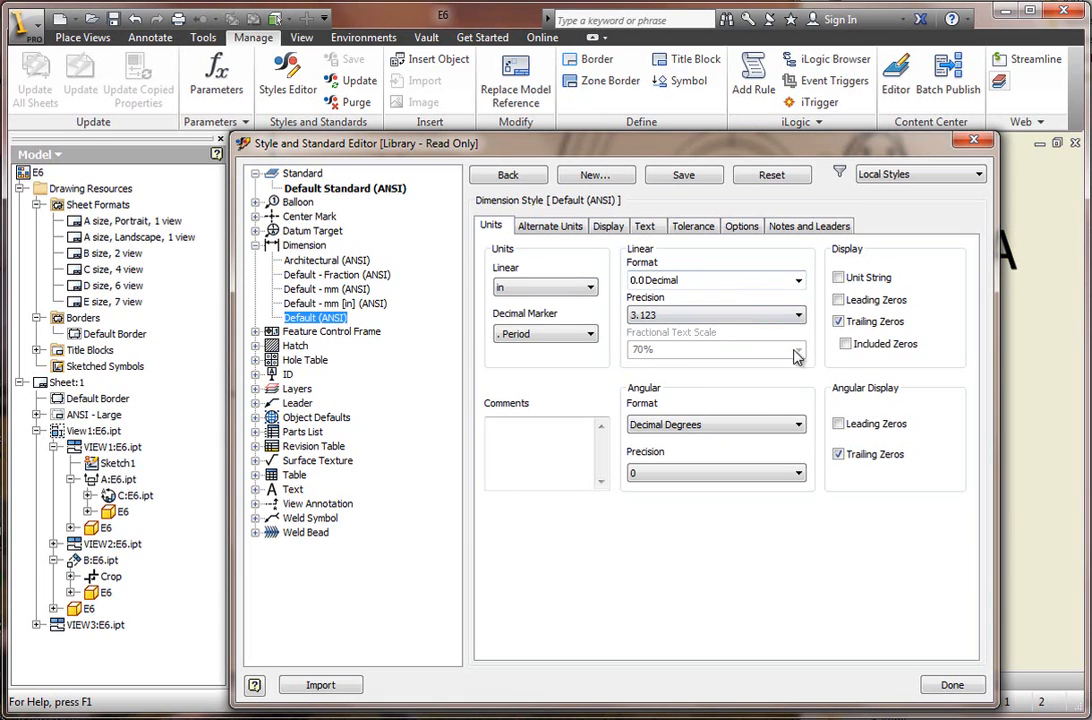
{"action": "left_click", "coordinate": [845, 344]}
Set the tolerance text size of the Default (ANSI) dimension style to 0.080 in.
{"action": "left_click", "coordinate": [549, 227]}
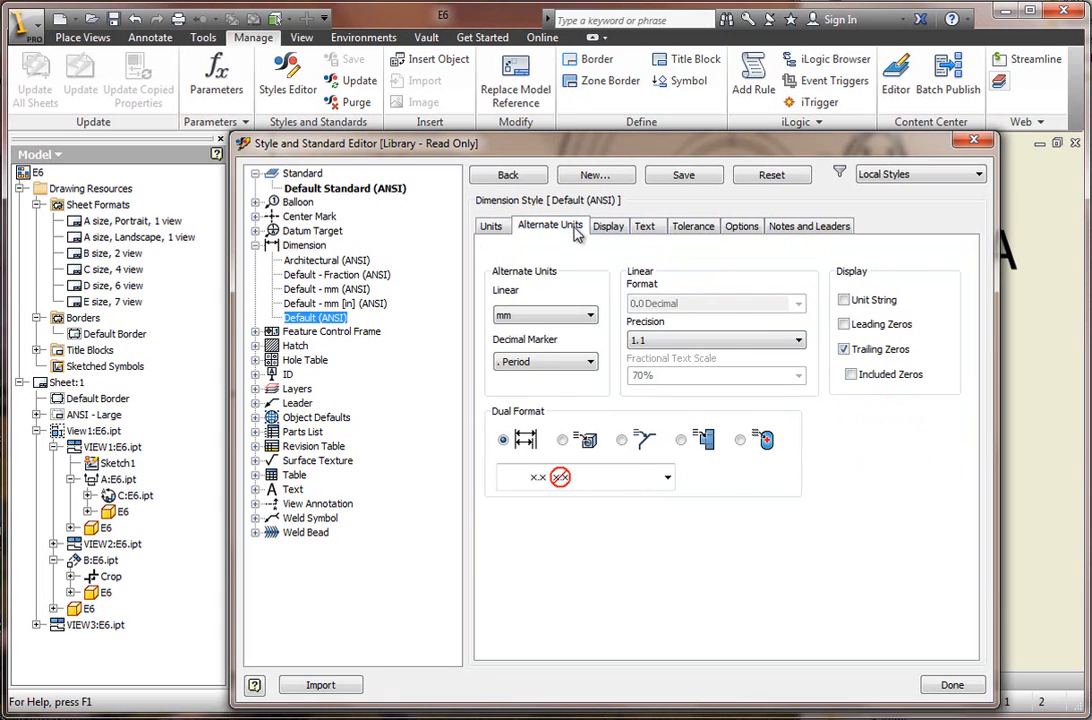
{"action": "left_click", "coordinate": [606, 228]}
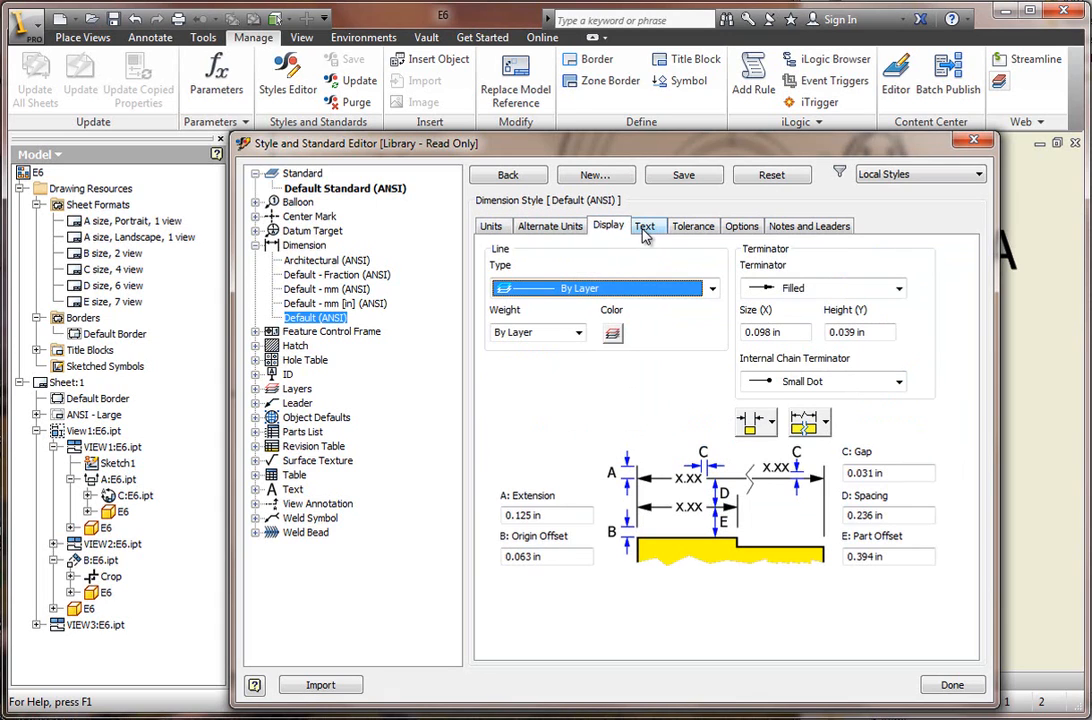
{"action": "left_click", "coordinate": [645, 228]}
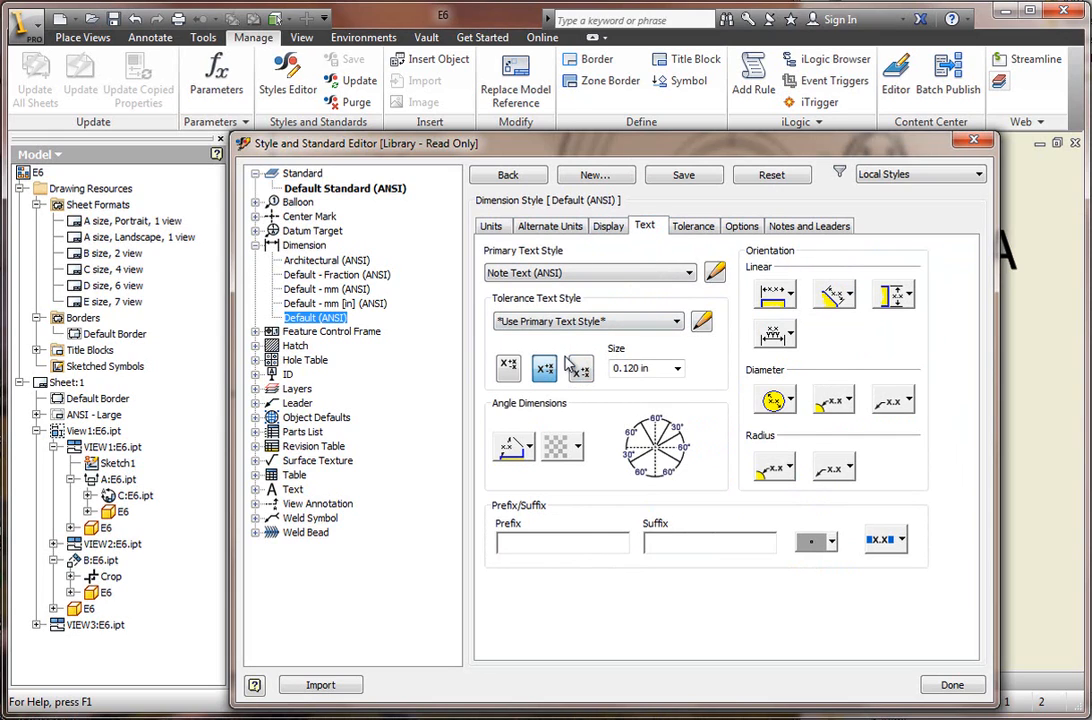
{"action": "left_click", "coordinate": [678, 370]}
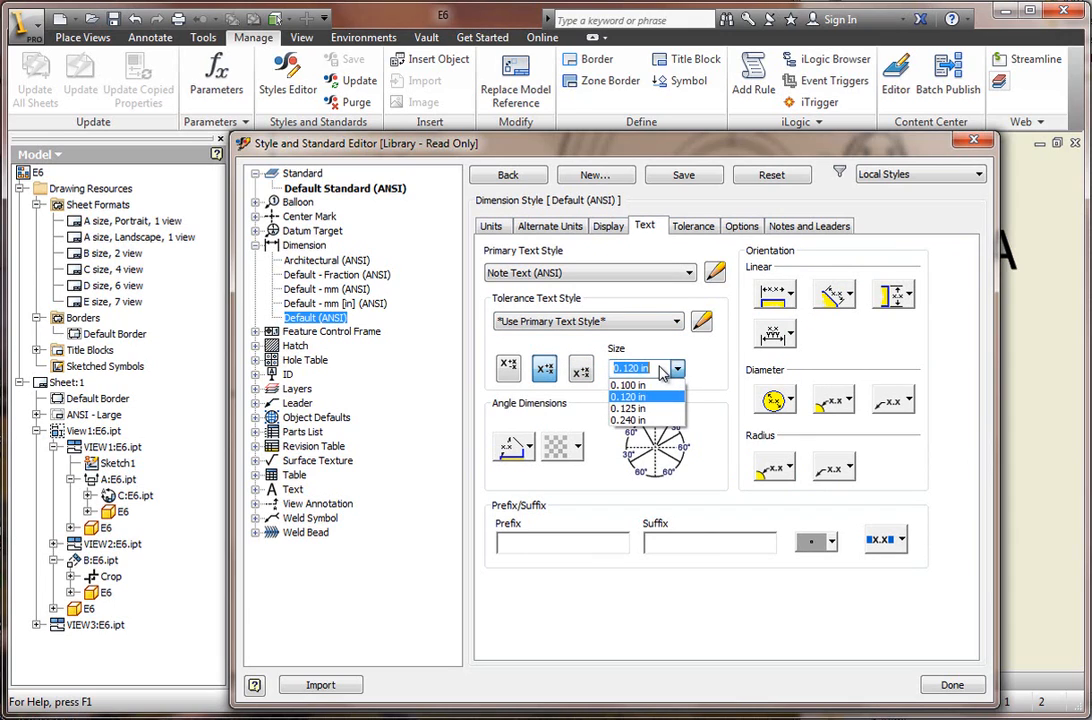
{"action": "type", "text": ".08"}
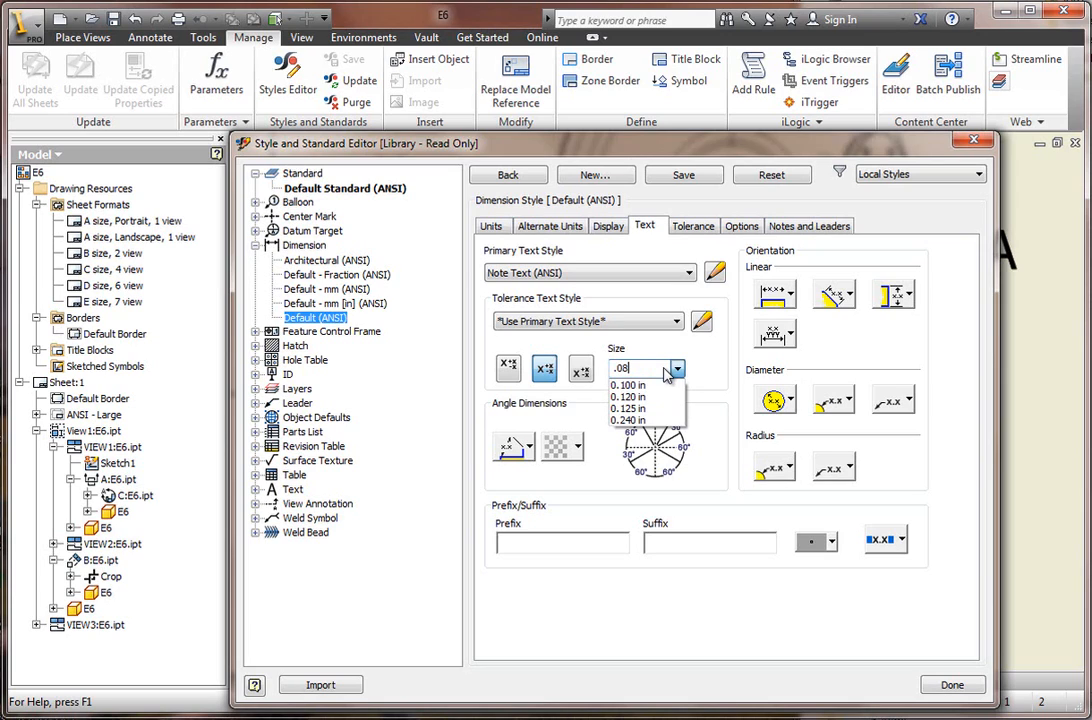
{"action": "key", "text": "Return"}
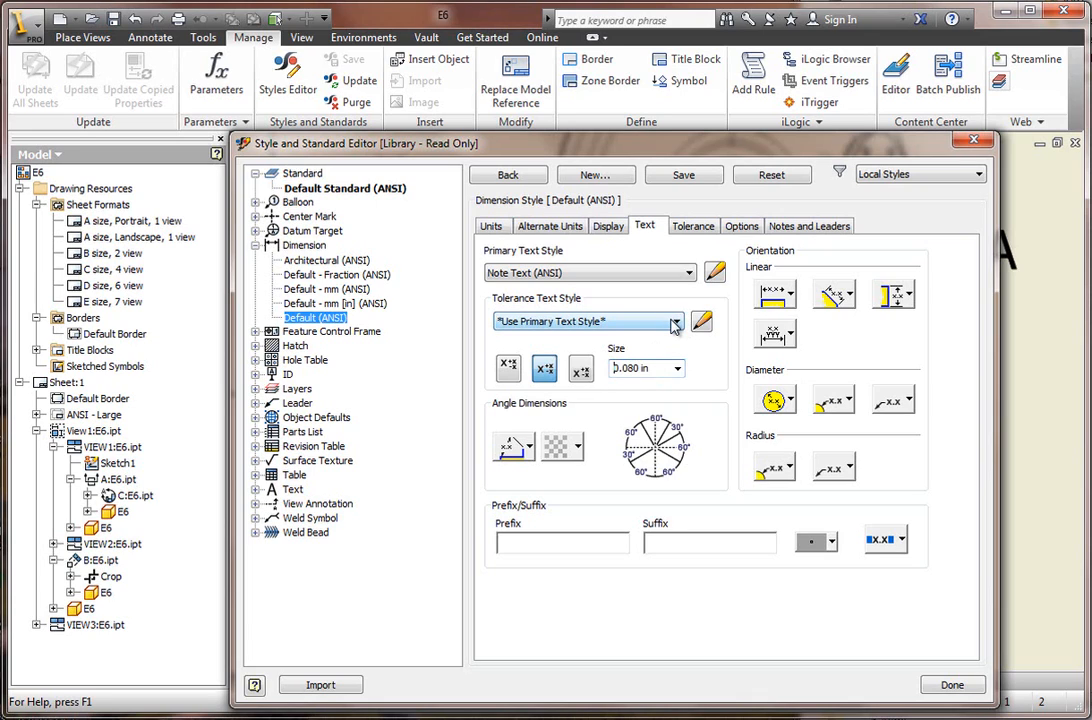
Save the dimension style edits and change the font of its primary text style, Note Text (ANSI), to Calibri.
{"action": "left_click", "coordinate": [716, 276]}
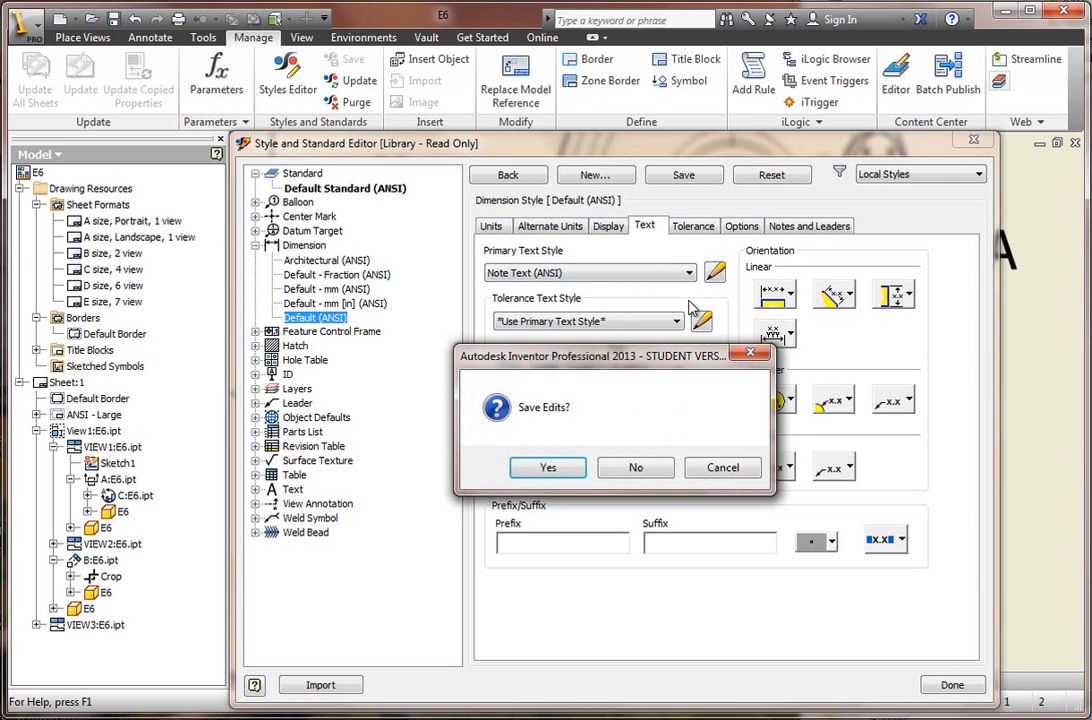
{"action": "left_click", "coordinate": [558, 467]}
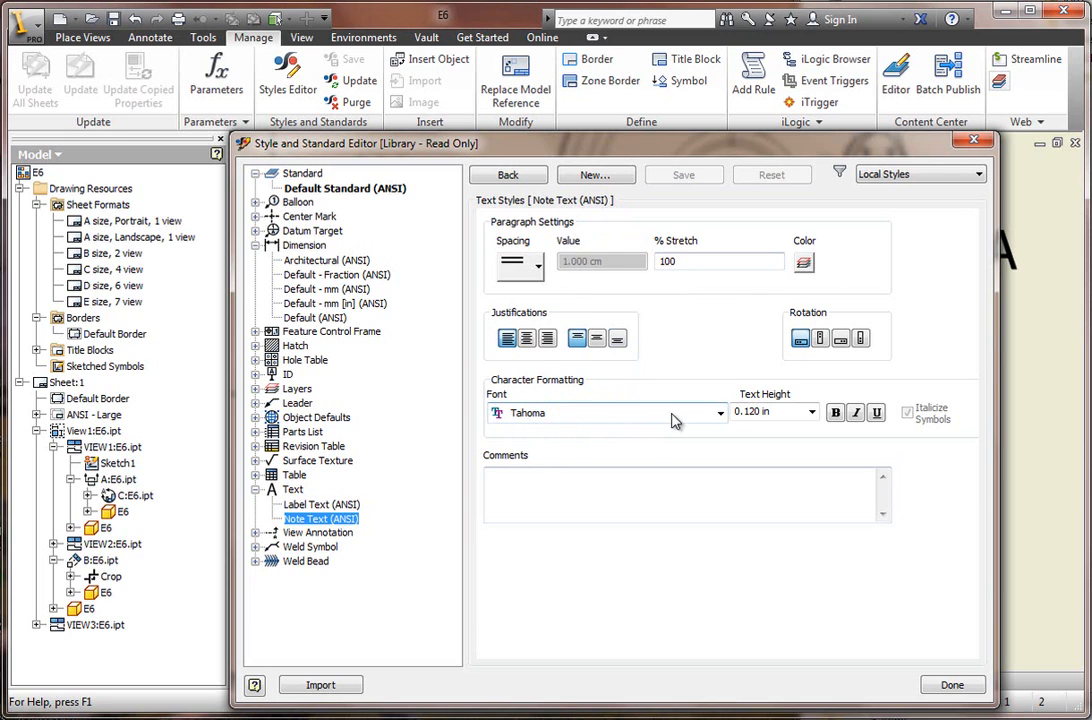
{"action": "left_click", "coordinate": [720, 413]}
{"action": "scroll", "coordinate": [720, 400], "scroll_direction": "down", "scroll_amount": 5}
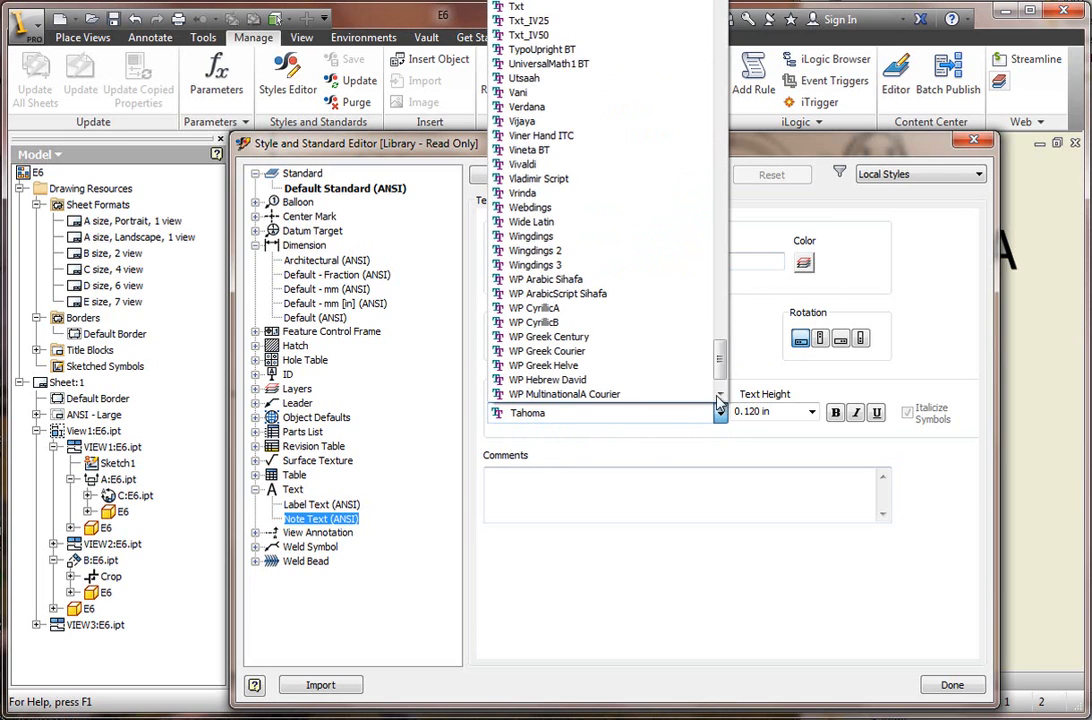
{"action": "left_click_drag", "start_coordinate": [720, 352], "coordinate": [726, 0]}
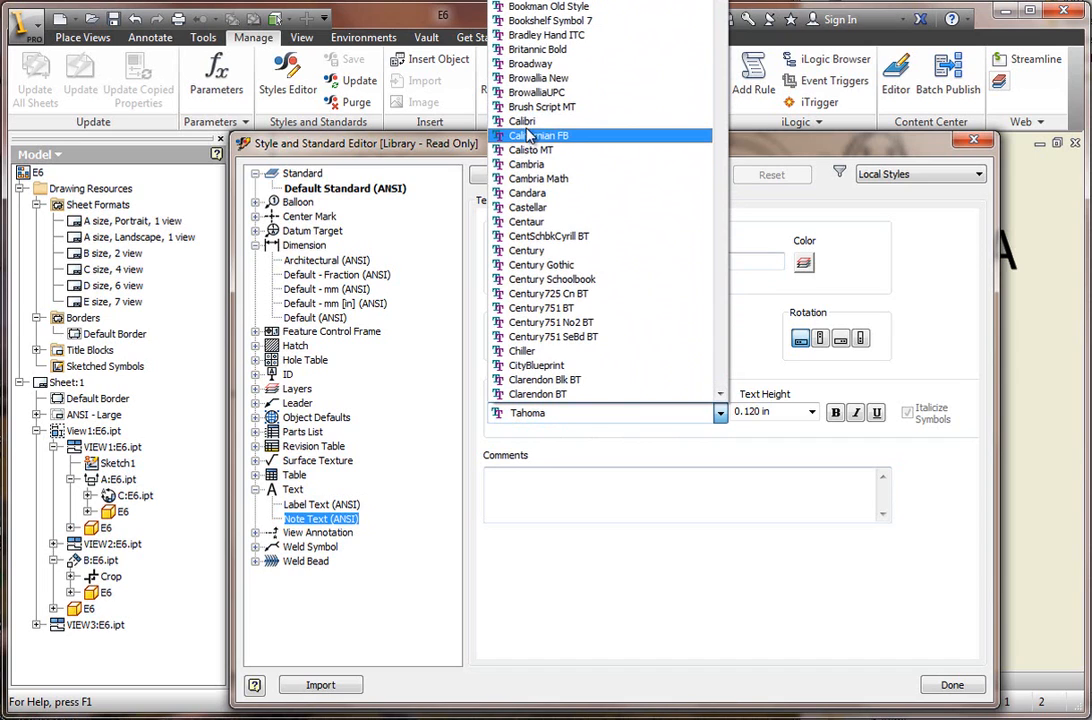
{"action": "scroll", "coordinate": [678, 20], "scroll_direction": "up", "scroll_amount": 6}
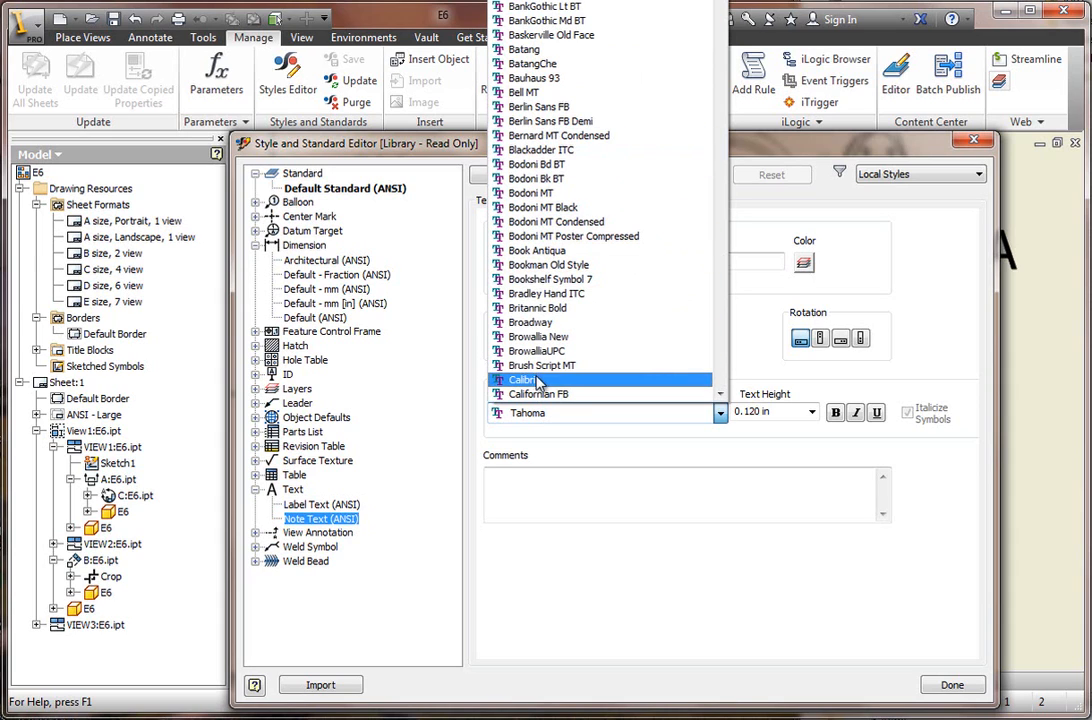
{"action": "left_click", "coordinate": [533, 381]}
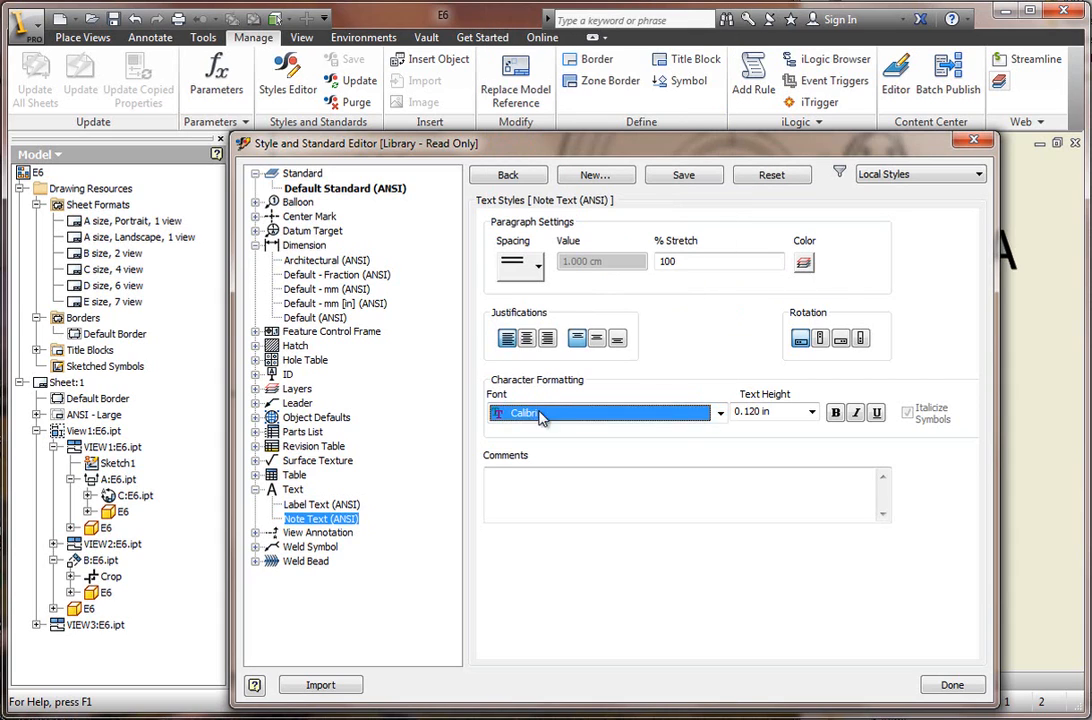
Set the Note Text (ANSI) height to 0.080 in, make it italic, and save the edits.
{"action": "left_click", "coordinate": [811, 412]}
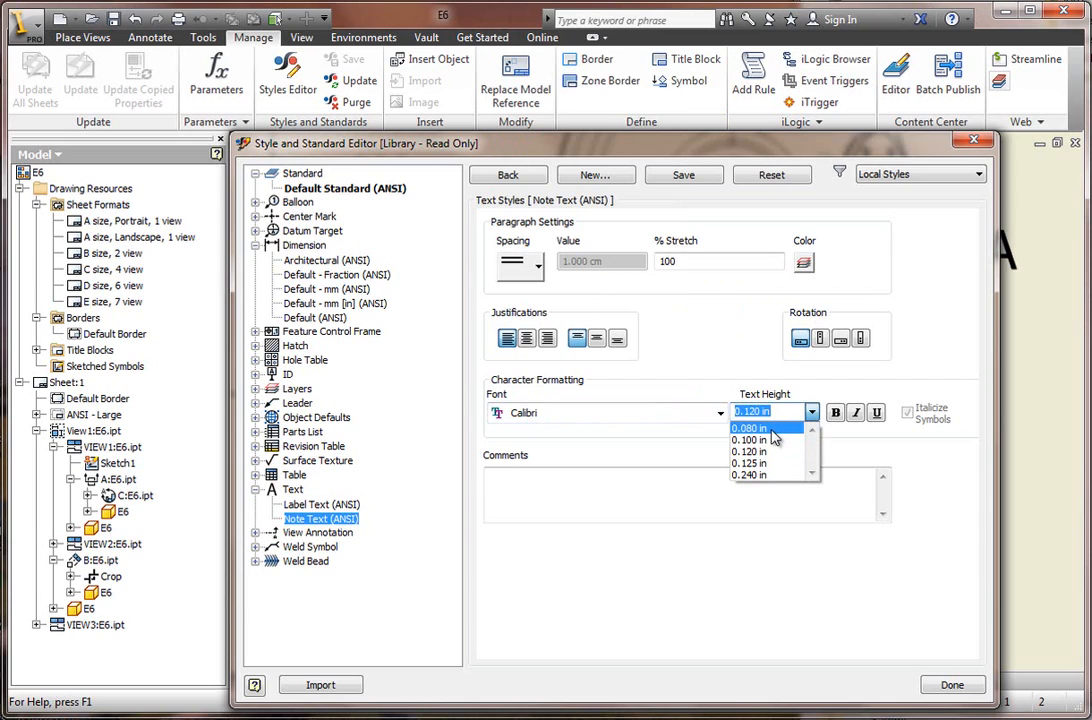
{"action": "left_click", "coordinate": [772, 429]}
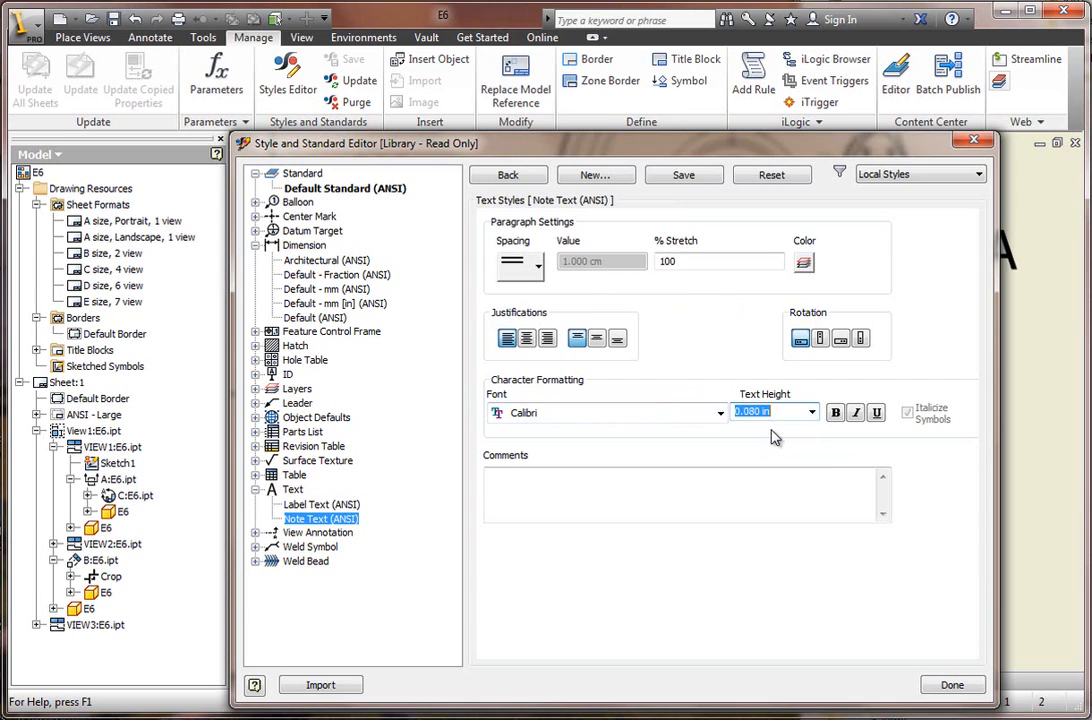
{"action": "left_click", "coordinate": [855, 414]}
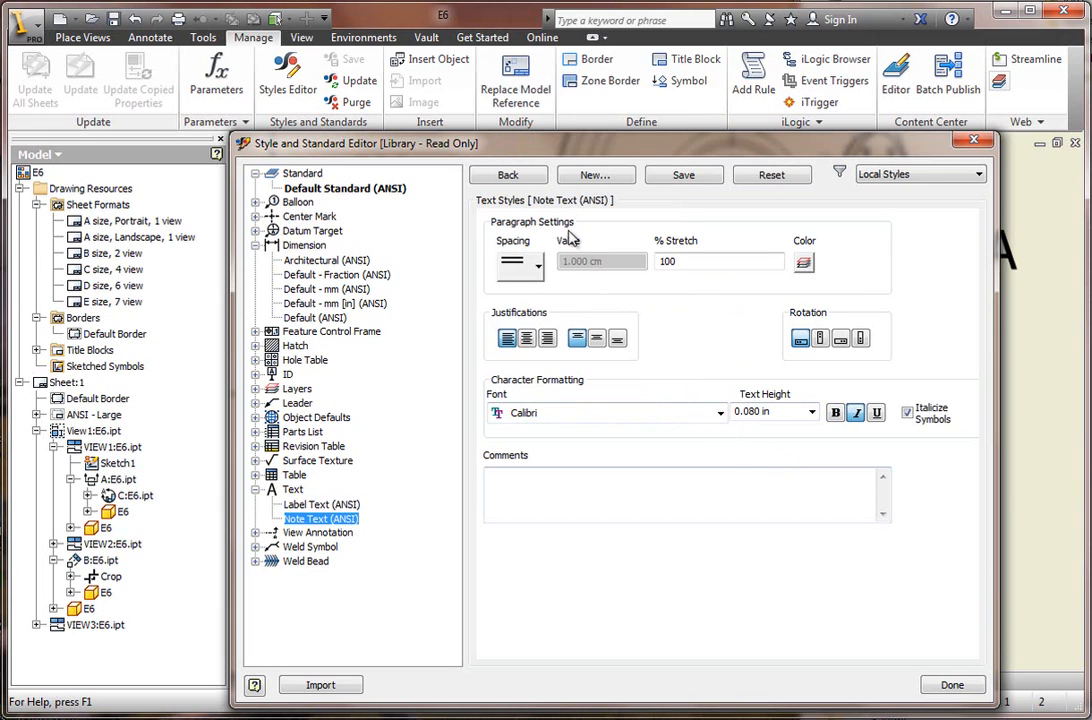
{"action": "left_click", "coordinate": [508, 178]}
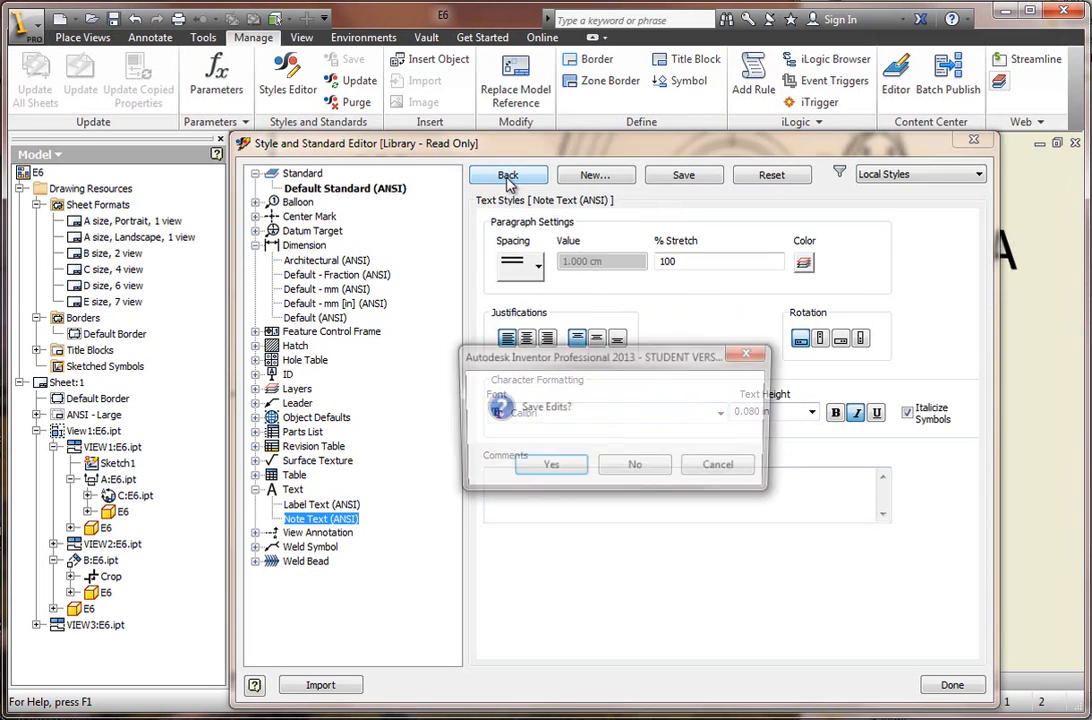
{"action": "left_click", "coordinate": [553, 463]}
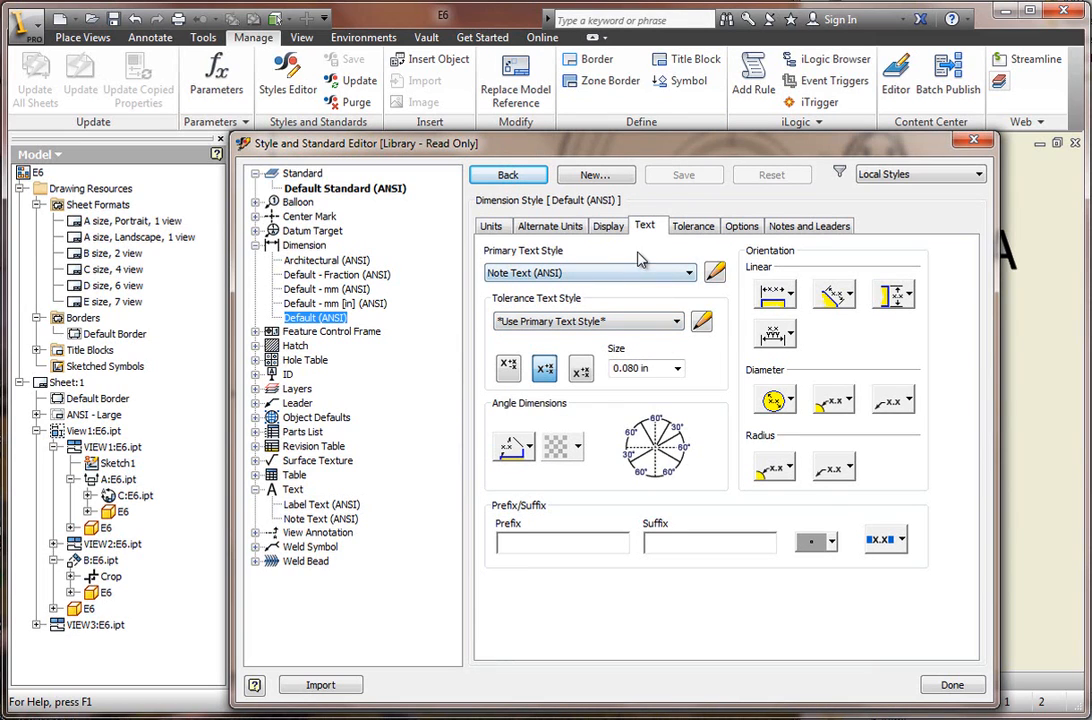
Review the Default (ANSI) dimension style's notes and leaders, text and units settings, including its linked Note Text (ANSI) style.
{"action": "left_click", "coordinate": [797, 229]}
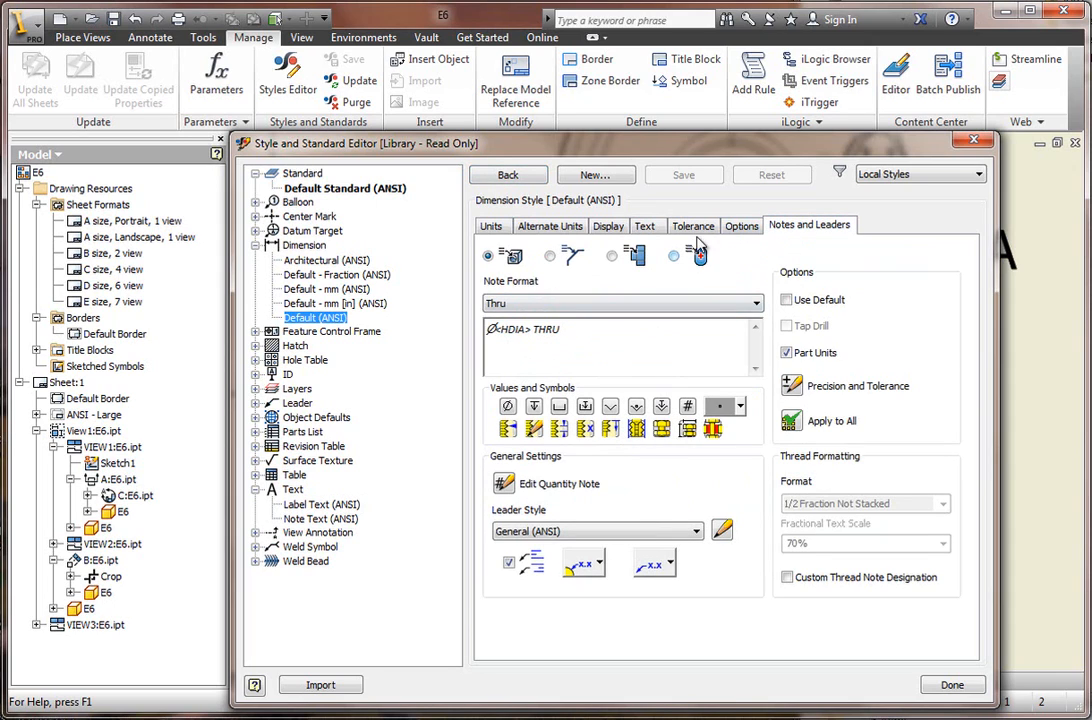
{"action": "left_click", "coordinate": [608, 227]}
{"action": "left_click", "coordinate": [644, 226]}
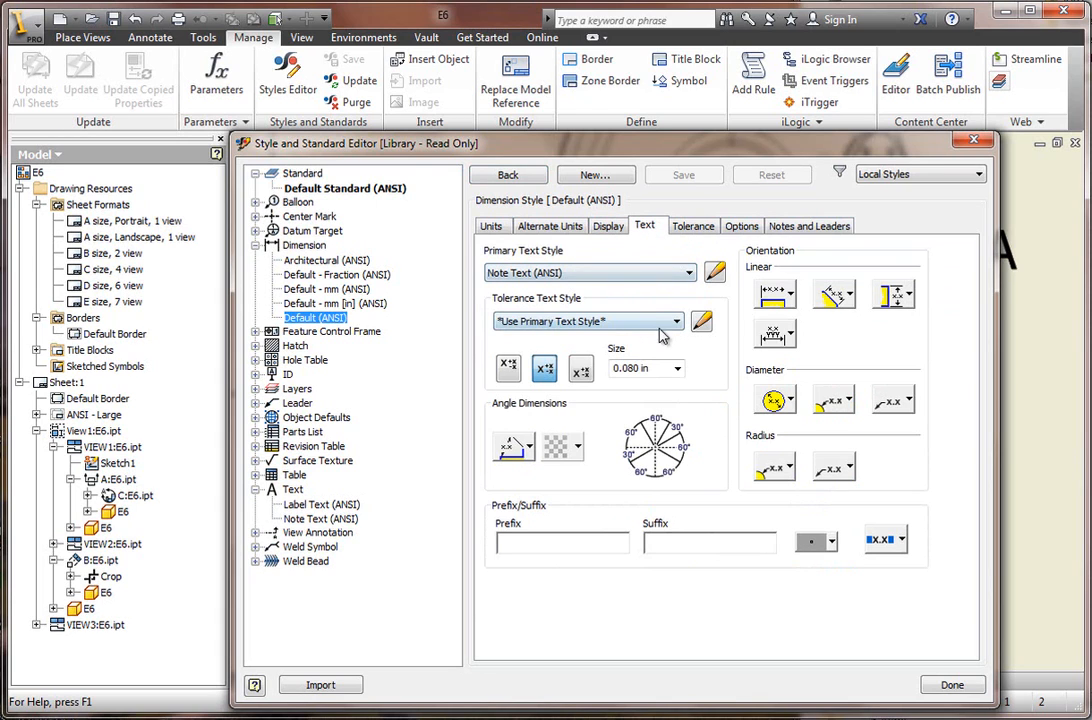
{"action": "left_click", "coordinate": [714, 272]}
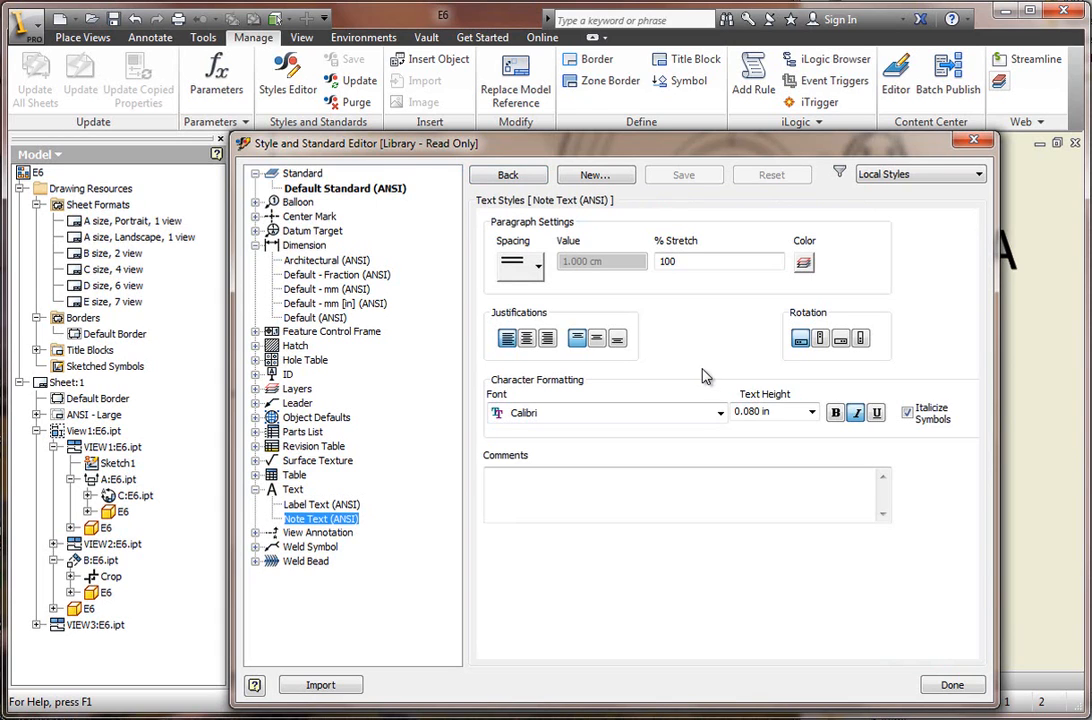
{"action": "left_click", "coordinate": [510, 176]}
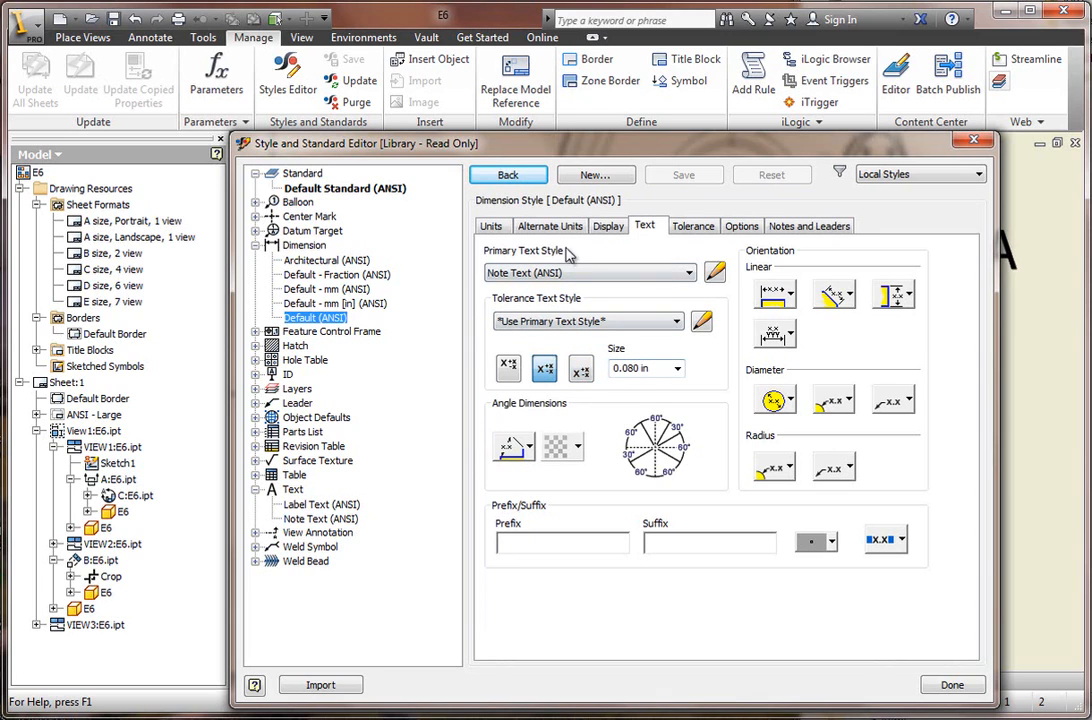
{"action": "left_click", "coordinate": [496, 227]}
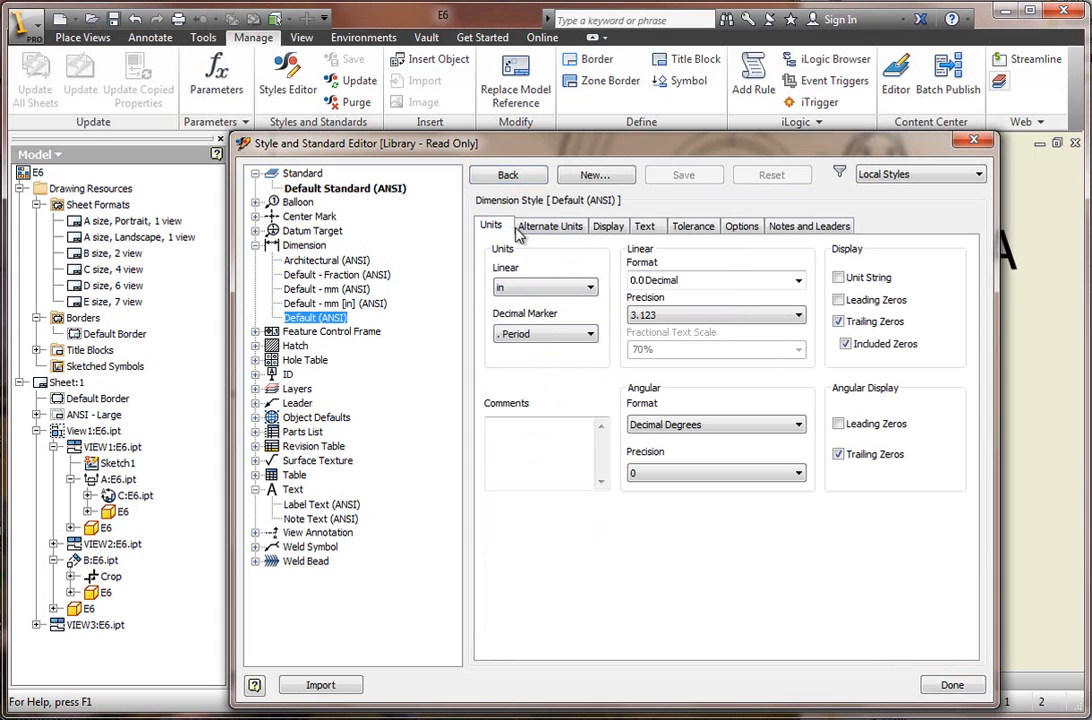
Check the Alternate Units settings of the Default (ANSI) dimension style and close the Style and Standard Editor.
{"action": "left_click", "coordinate": [549, 226]}
{"action": "left_click", "coordinate": [948, 685]}
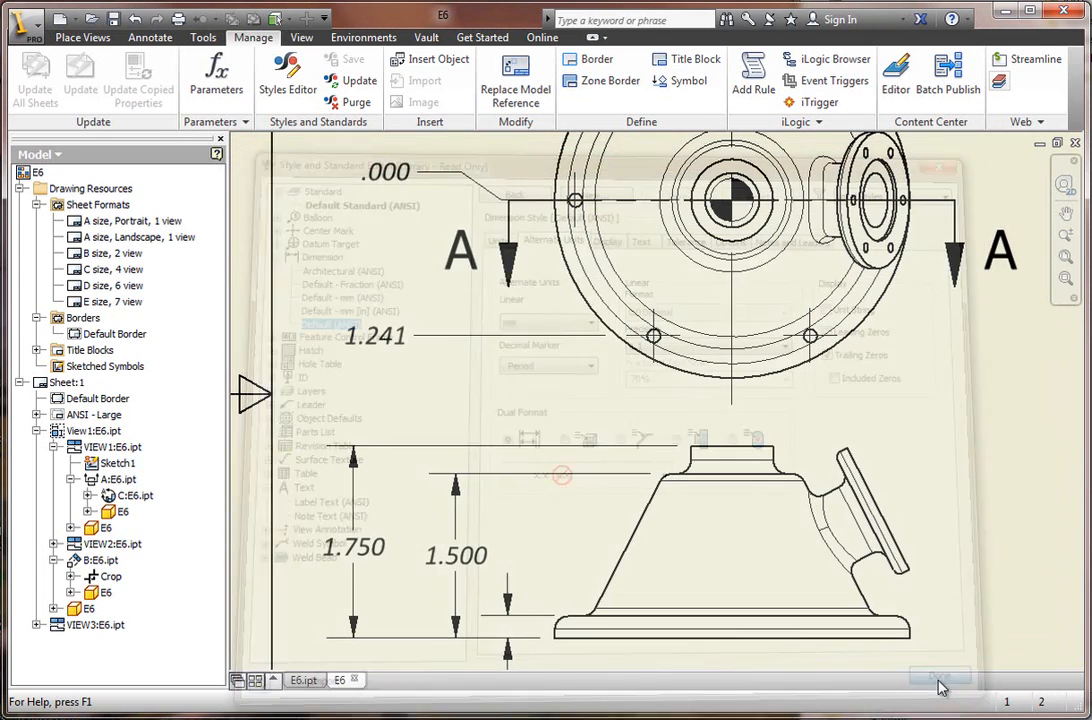
Examine the restyled dimensions on the top and front views and the overall layout of the whole drawing sheet.
{"action": "scroll", "coordinate": [713, 531], "scroll_direction": "down", "scroll_amount": 5}
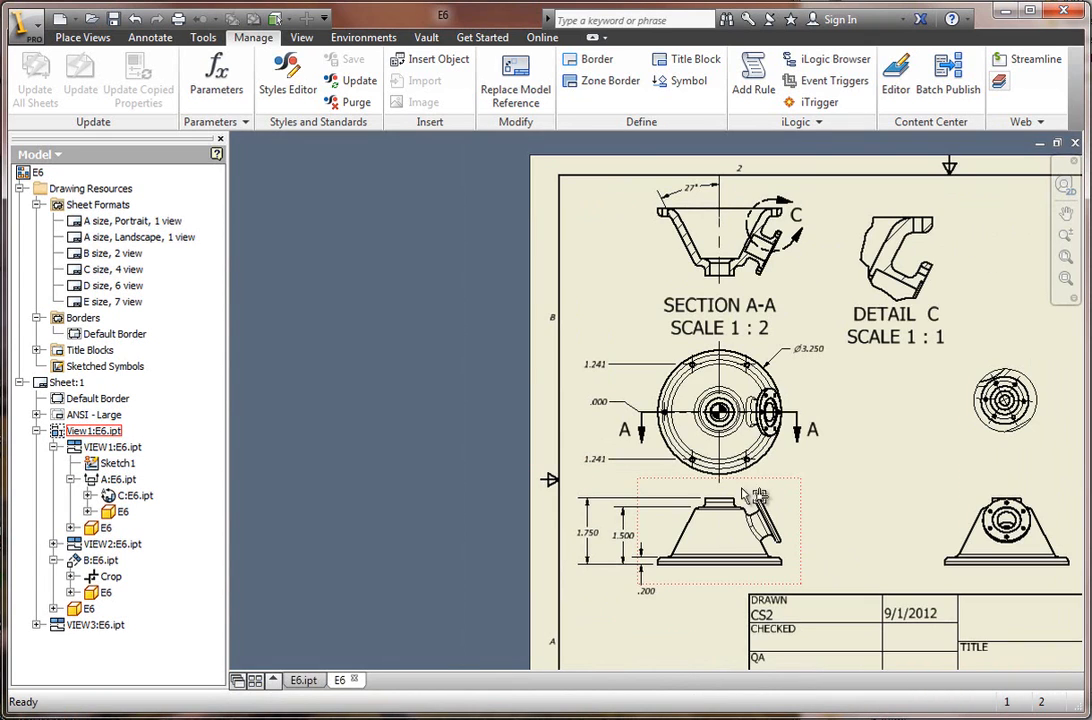
{"action": "scroll", "coordinate": [512, 418], "scroll_direction": "down", "scroll_amount": 2}
{"action": "scroll", "coordinate": [512, 418], "scroll_direction": "up", "scroll_amount": 3}
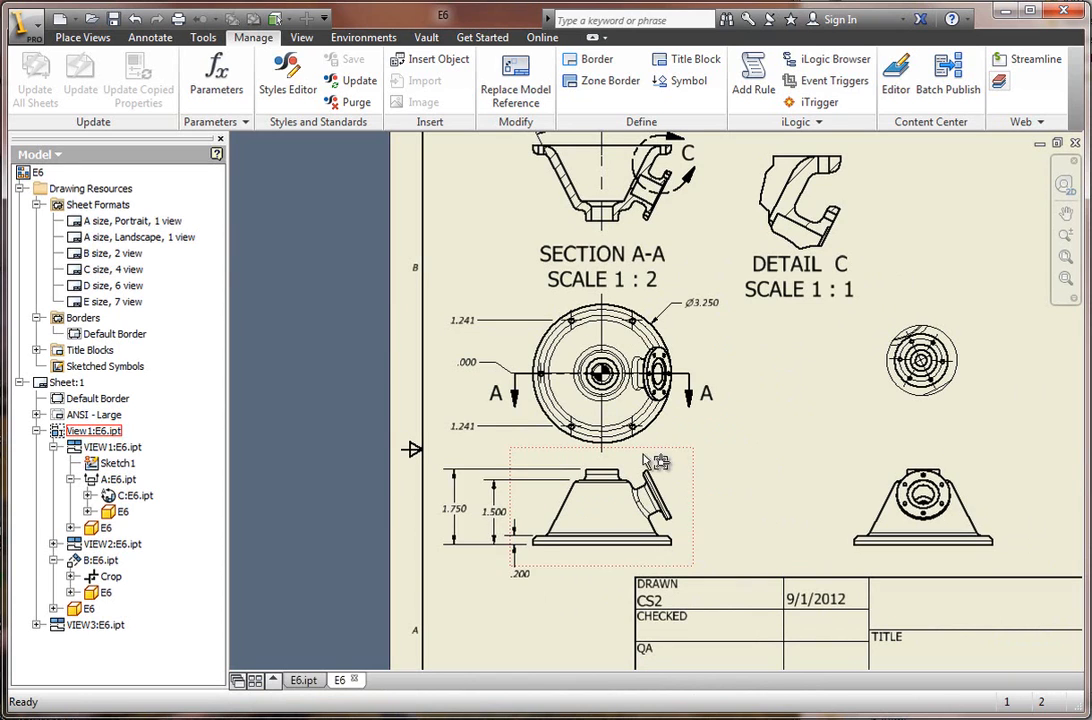
{"action": "scroll", "coordinate": [482, 461], "scroll_direction": "up", "scroll_amount": 3}
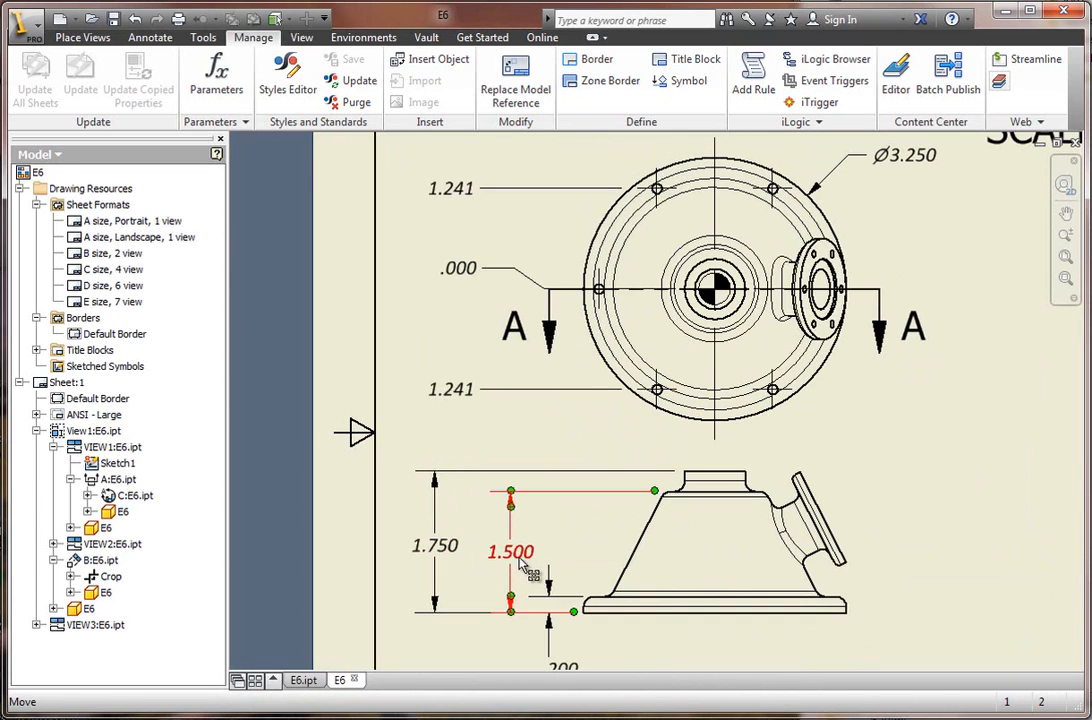
{"action": "scroll", "coordinate": [490, 500], "scroll_direction": "down", "scroll_amount": 4}
{"action": "scroll", "coordinate": [494, 501], "scroll_direction": "up", "scroll_amount": 1}
{"action": "scroll", "coordinate": [494, 501], "scroll_direction": "down", "scroll_amount": 4}
{"action": "scroll", "coordinate": [732, 577], "scroll_direction": "up", "scroll_amount": 4}
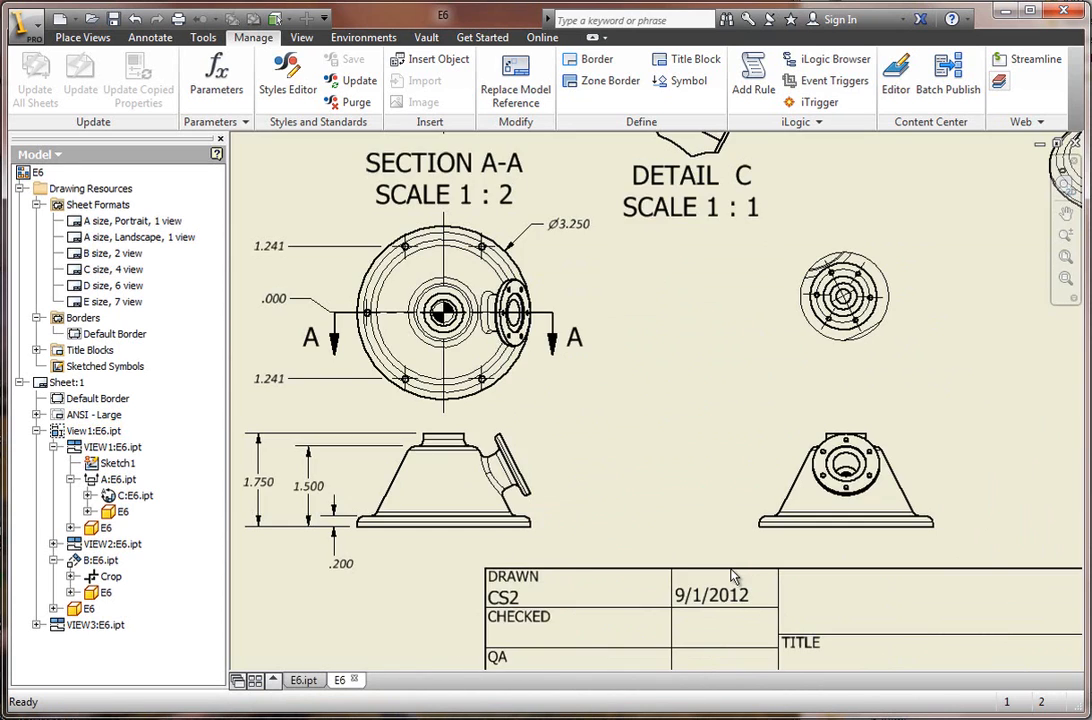
{"action": "scroll", "coordinate": [713, 568], "scroll_direction": "down", "scroll_amount": 2}
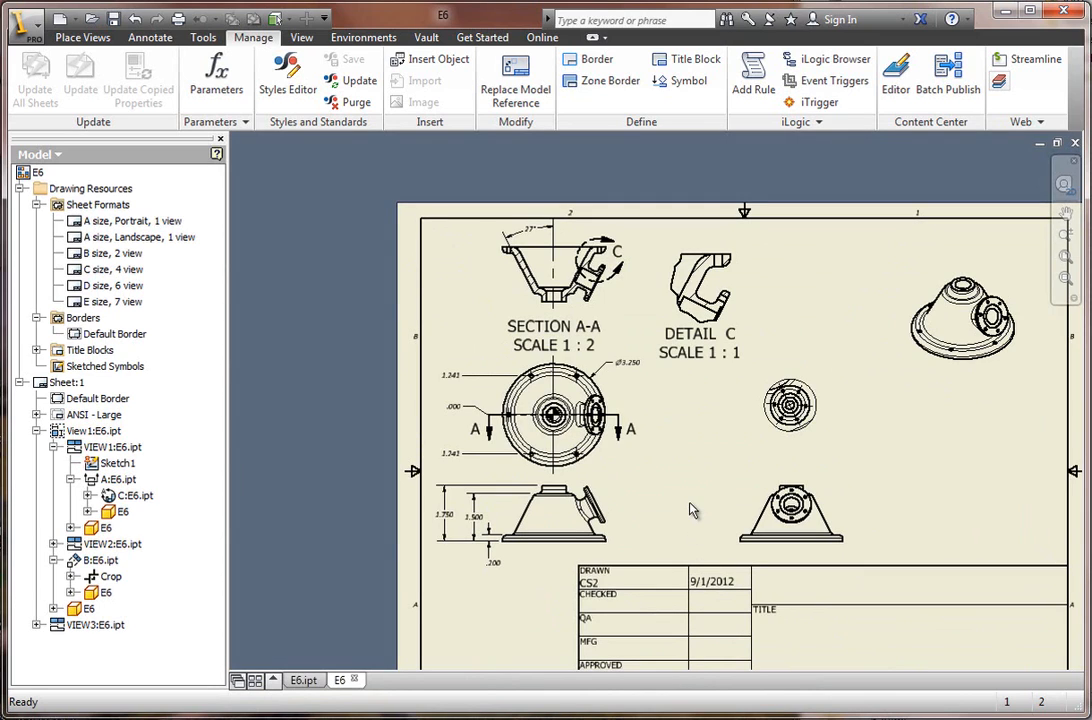
{"action": "scroll", "coordinate": [685, 498], "scroll_direction": "down", "scroll_amount": 4}
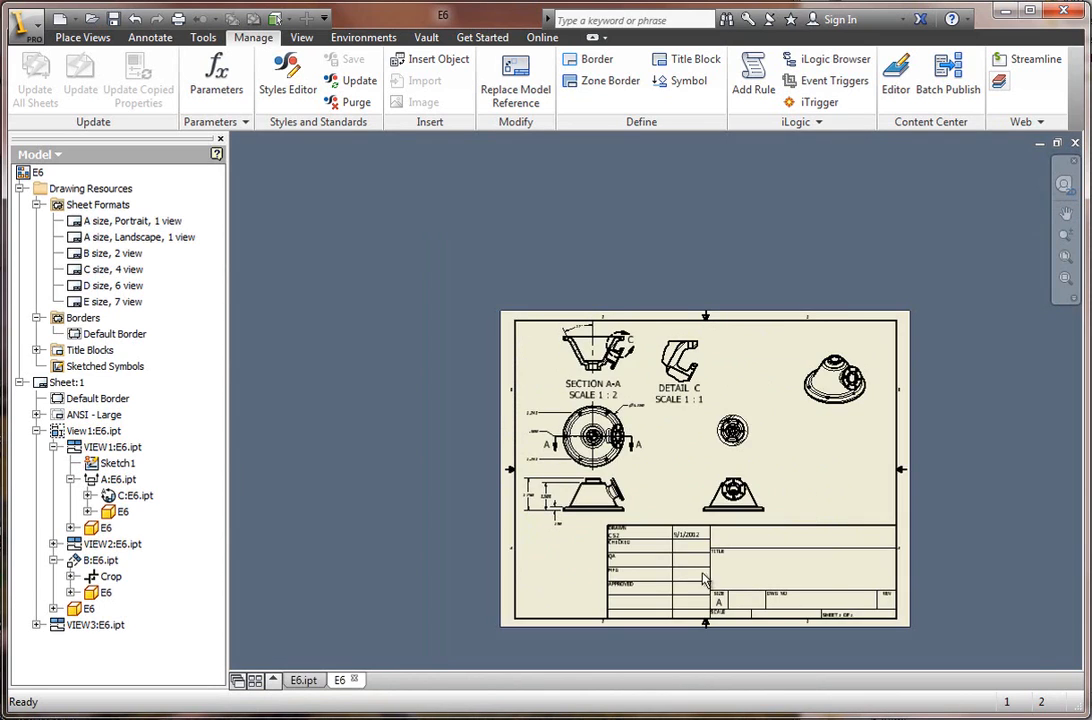
{"action": "scroll", "coordinate": [762, 584], "scroll_direction": "up", "scroll_amount": 3}
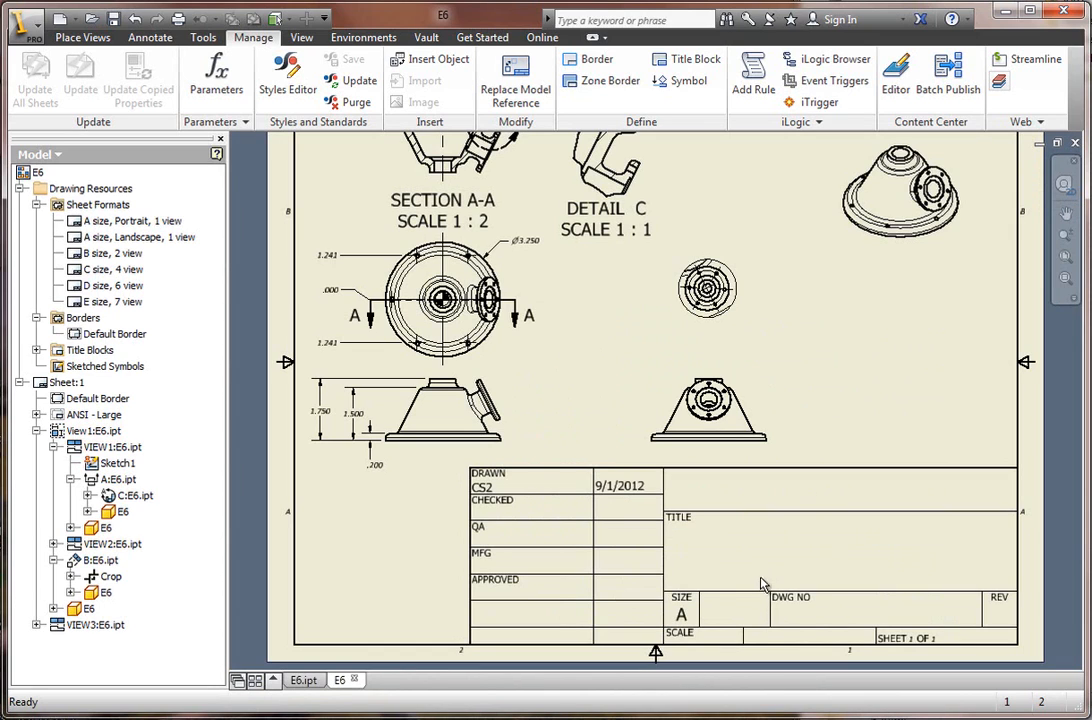
{"action": "left_click", "coordinate": [1066, 258]}
{"action": "left_click", "coordinate": [1063, 280]}
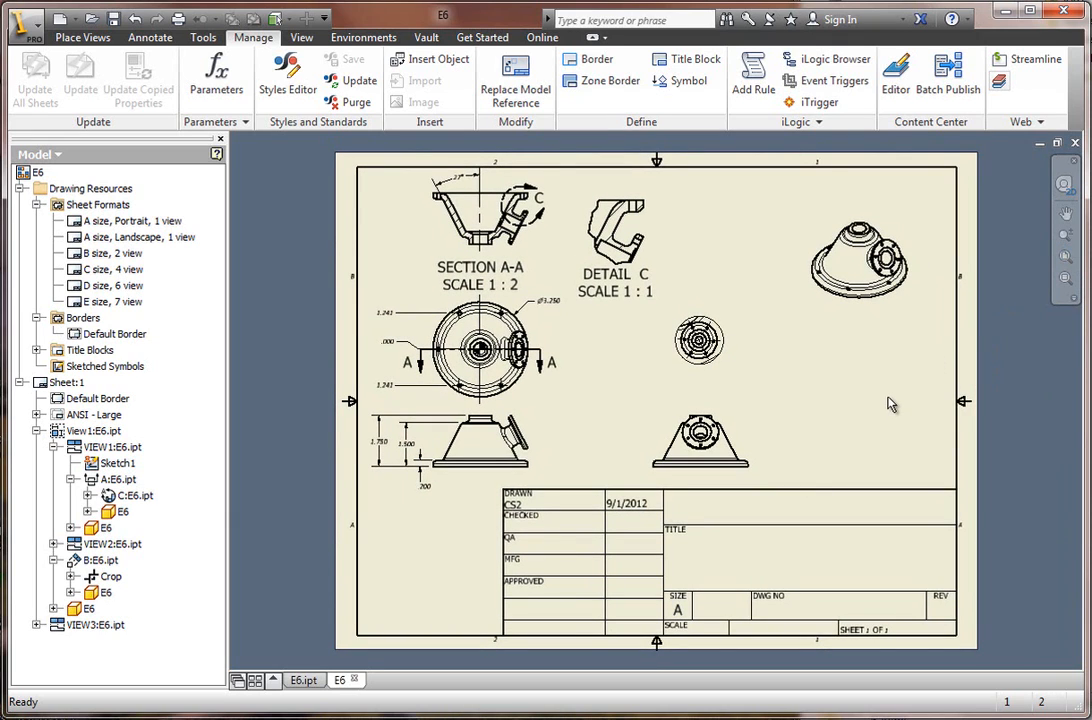